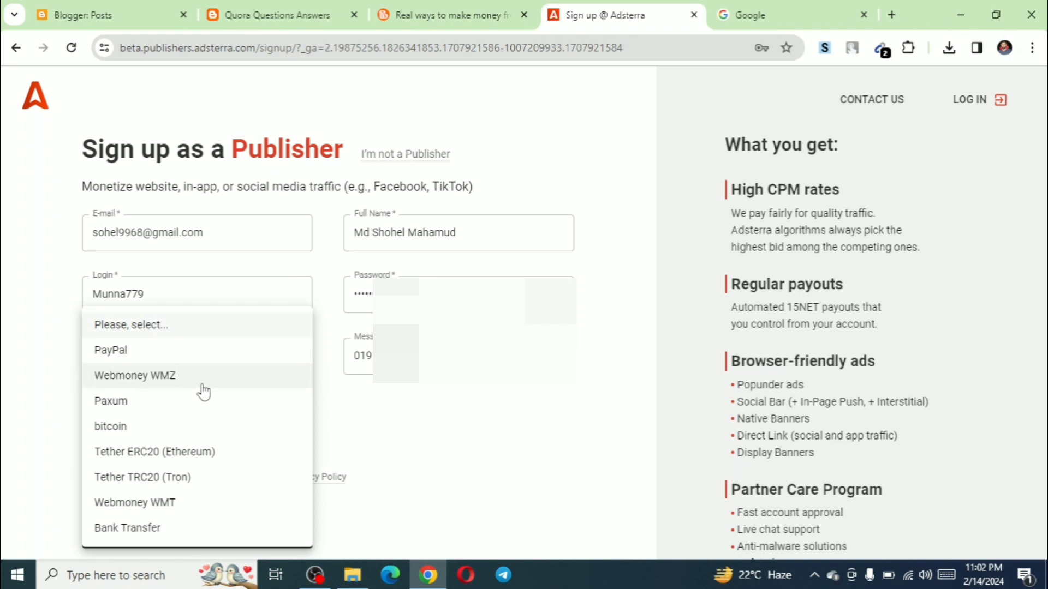
- Set the payment method to Tether TRC20 (Tron), accept the terms, and submit the publisher sign-up, saving its password in the browser
{"action": "left_click", "coordinate": [141, 478]}
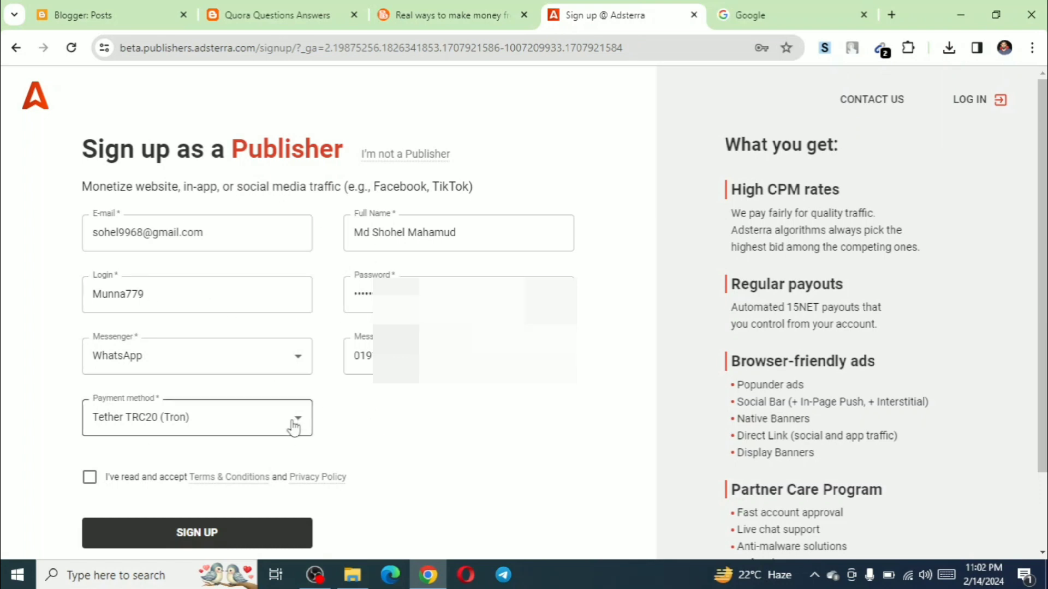
{"action": "left_click", "coordinate": [90, 478]}
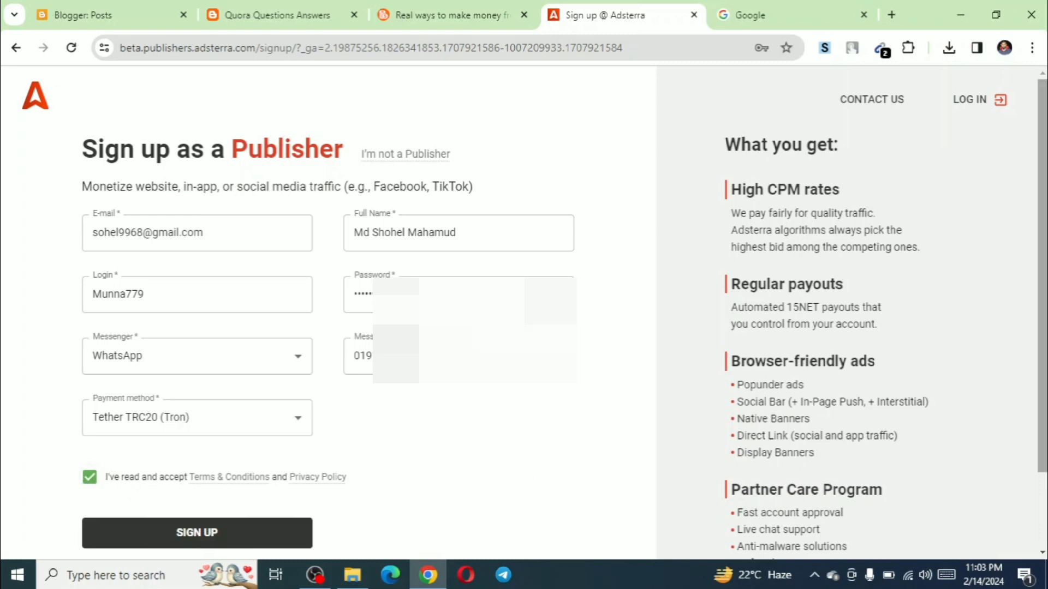
{"action": "scroll", "coordinate": [574, 481], "scroll_direction": "down", "scroll_amount": 1}
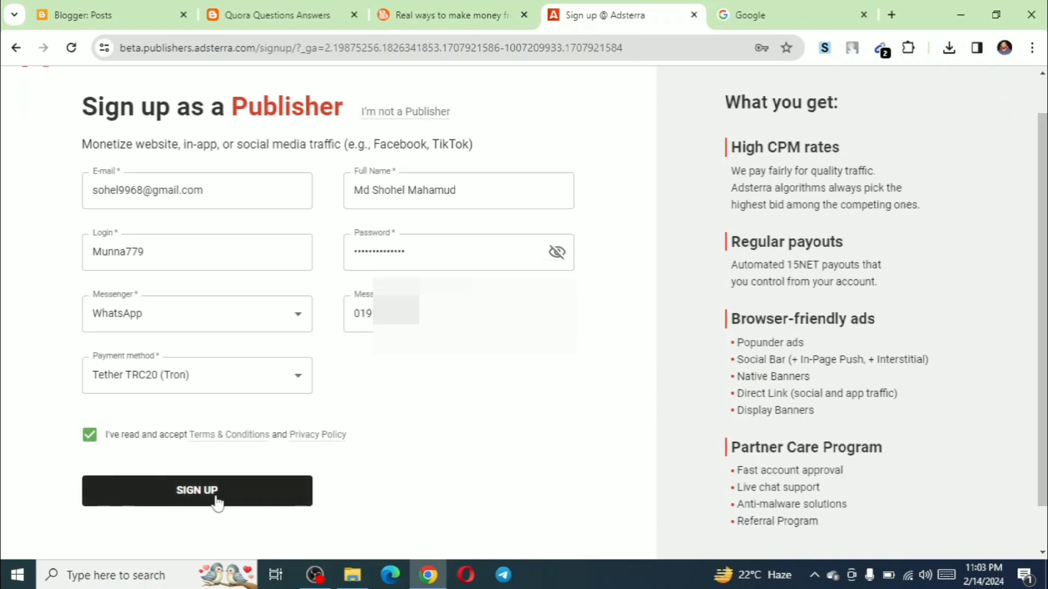
{"action": "left_click", "coordinate": [217, 503]}
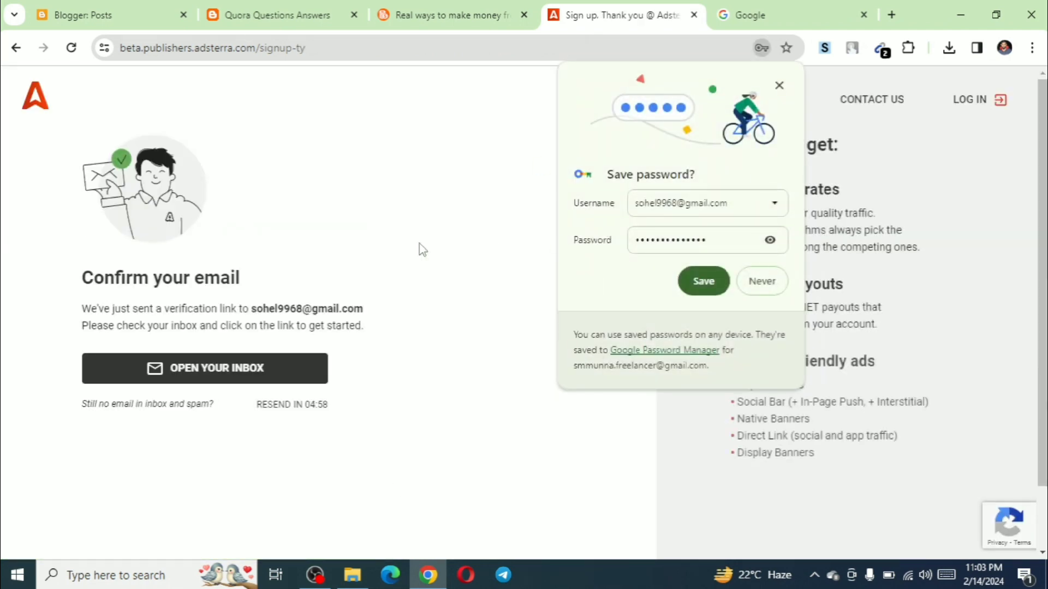
{"action": "left_click", "coordinate": [703, 280]}
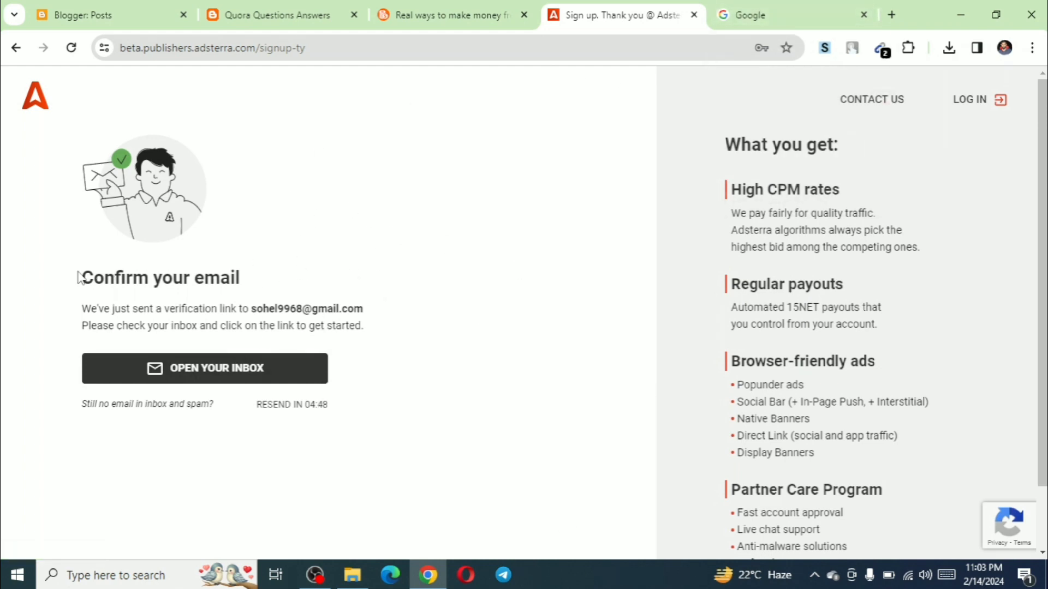
{"action": "left_click_drag", "start_coordinate": [235, 278], "coordinate": [284, 284]}
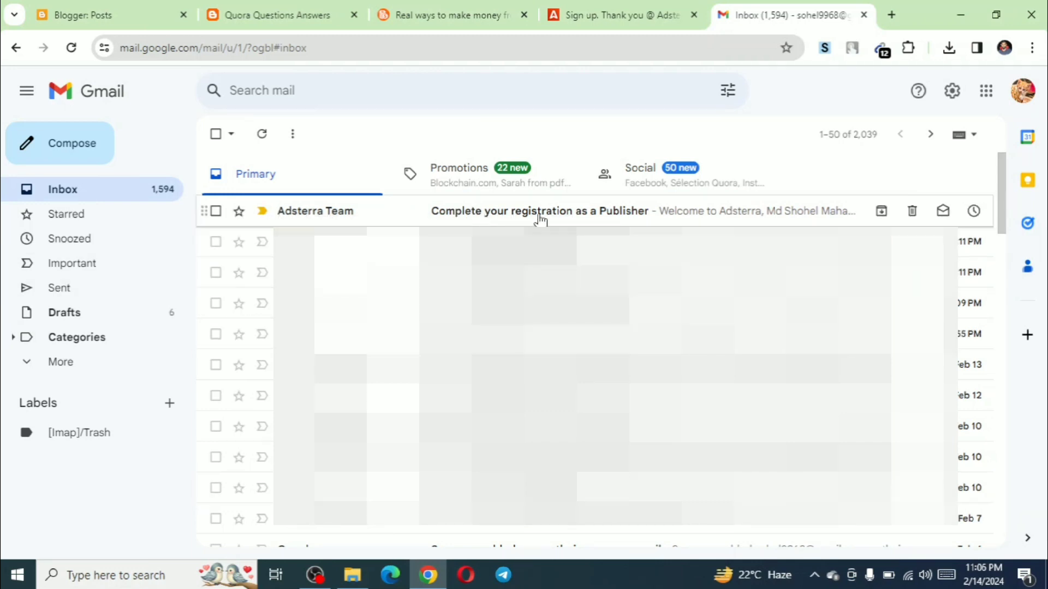
- Open the Adsterra Team registration message in the Gmail inbox and confirm the e-mail address from it
{"action": "left_click", "coordinate": [485, 211]}
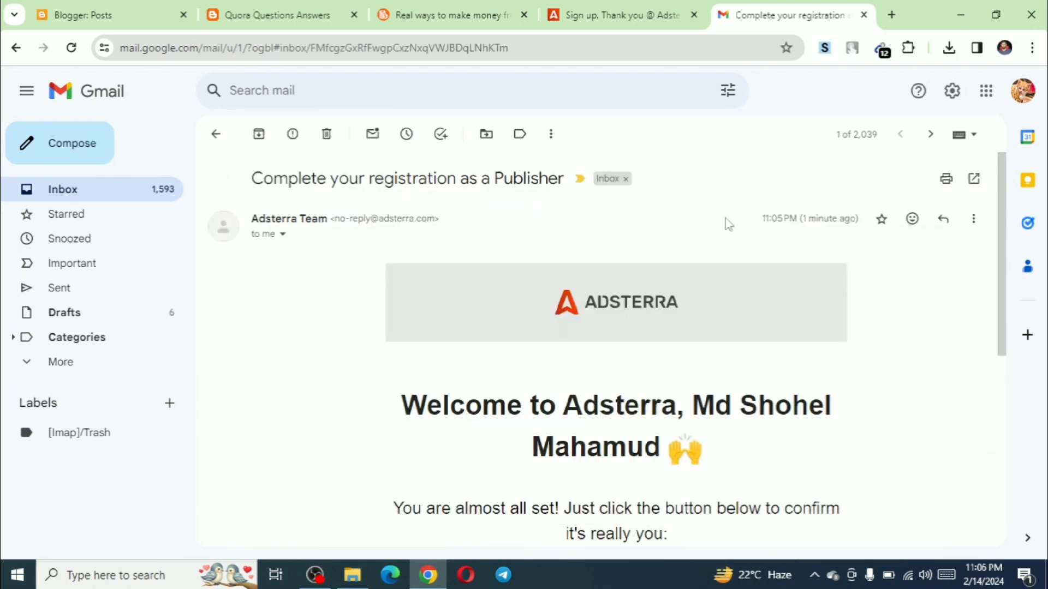
{"action": "scroll", "coordinate": [998, 215], "scroll_direction": "down", "scroll_amount": 3}
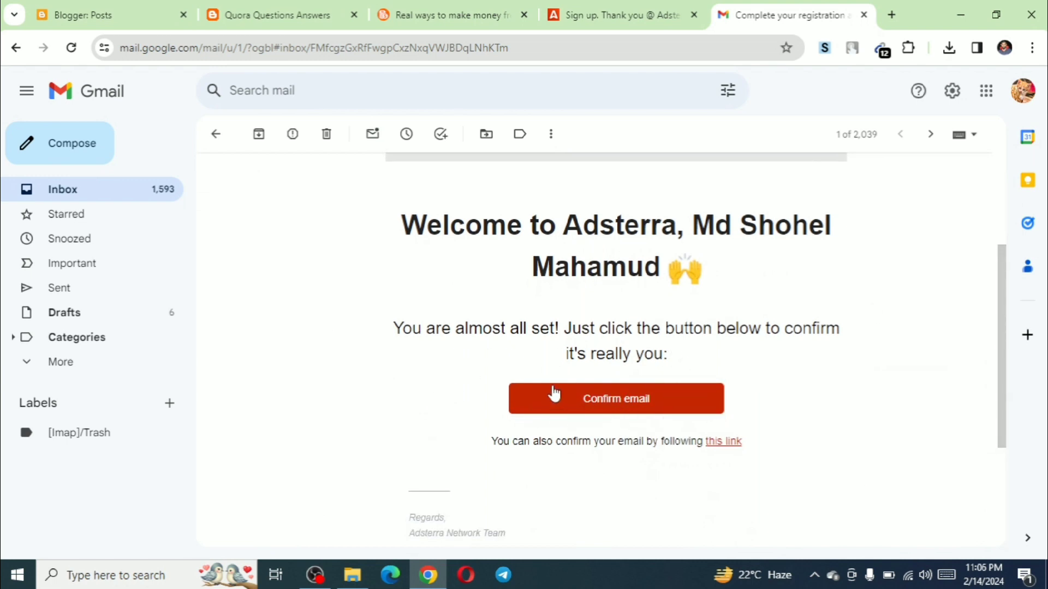
{"action": "left_click", "coordinate": [636, 408]}
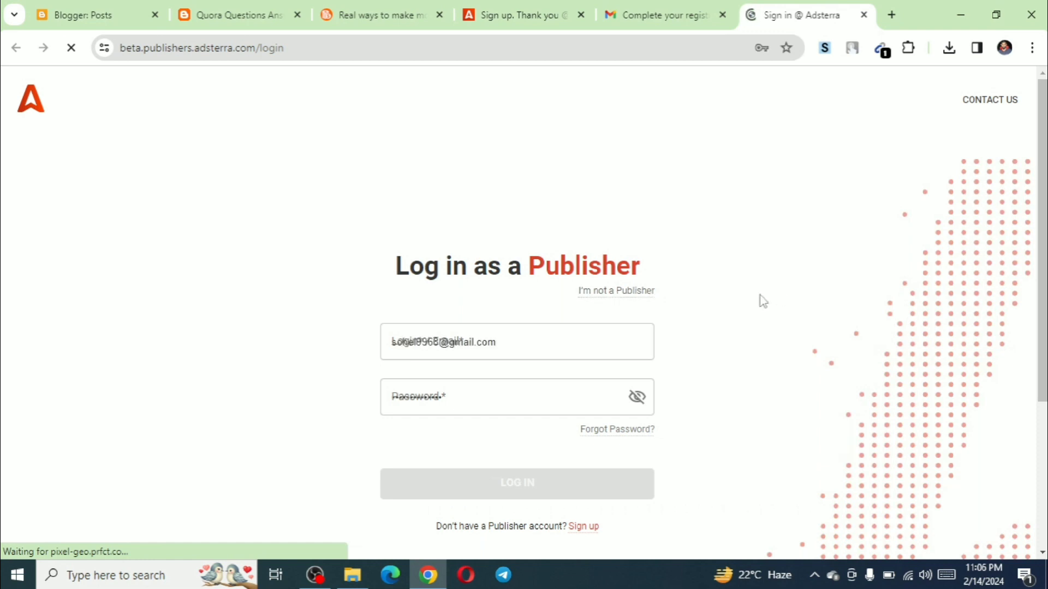
- Log in as a publisher using the saved account e-mail and password
{"action": "left_click", "coordinate": [512, 337]}
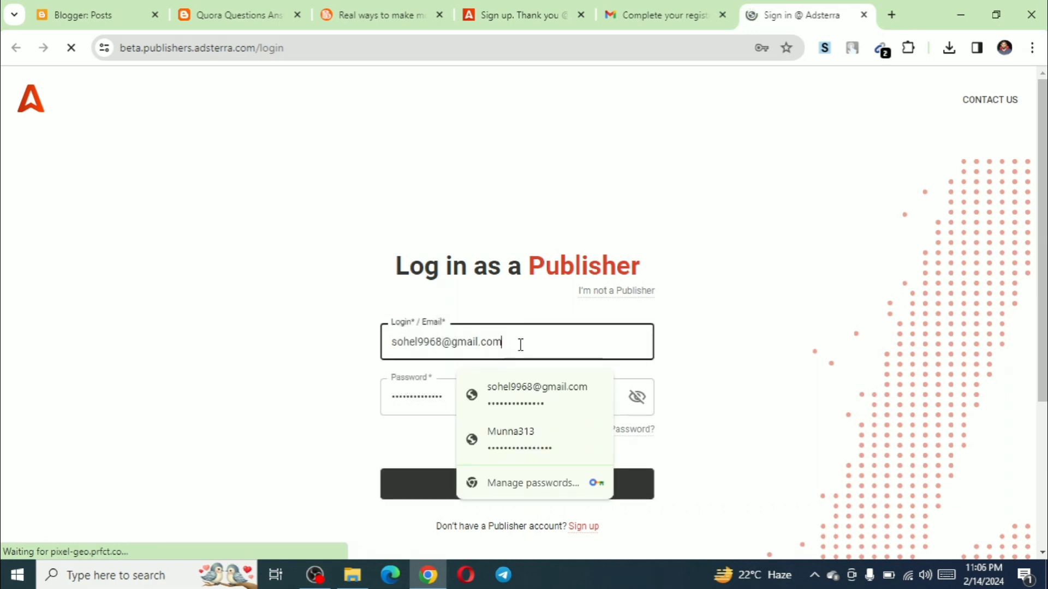
{"action": "left_click", "coordinate": [537, 392]}
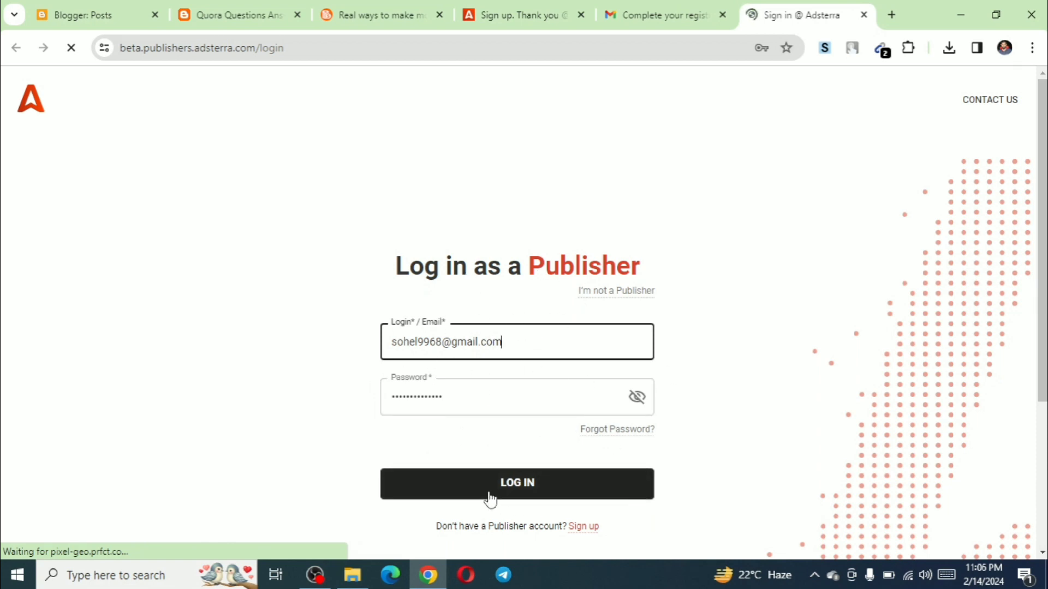
{"action": "left_click", "coordinate": [518, 496]}
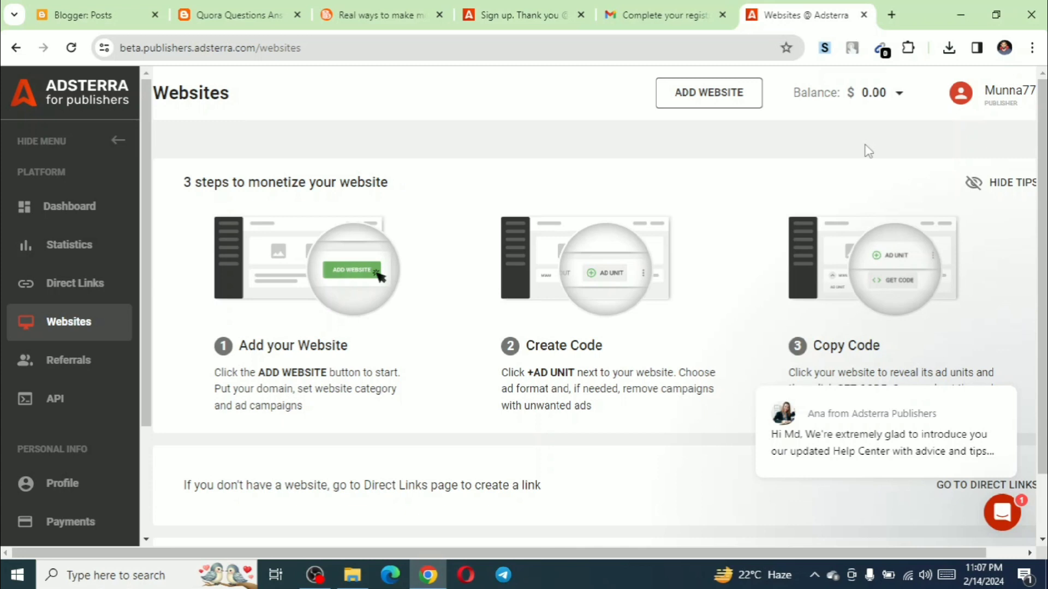
- Open the account profile, review the notice above its payment information, and dismiss the chat message preview
{"action": "left_click", "coordinate": [75, 489]}
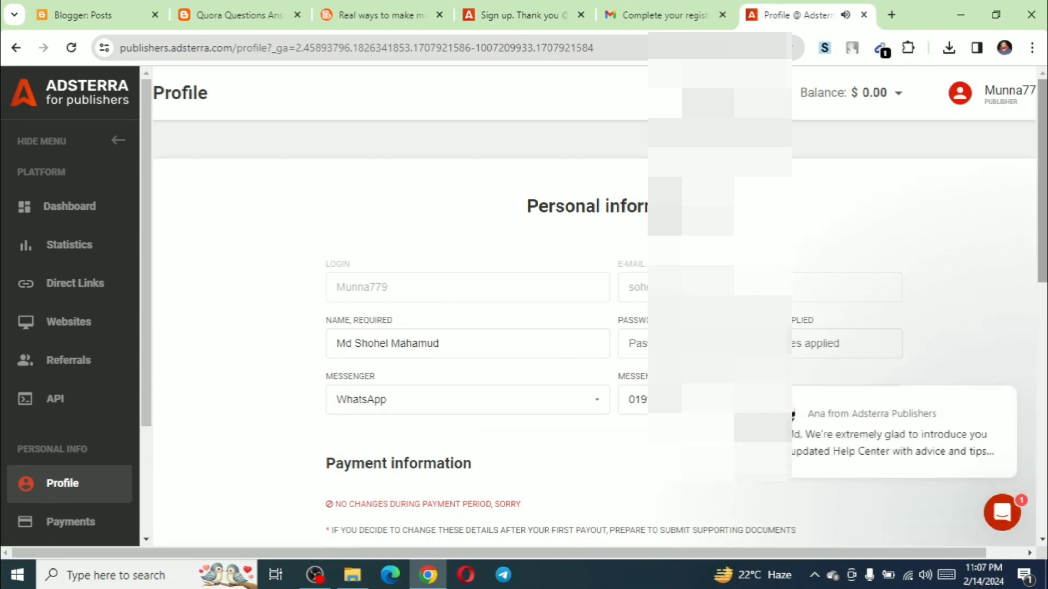
{"action": "scroll", "coordinate": [601, 306], "scroll_direction": "down", "scroll_amount": 5}
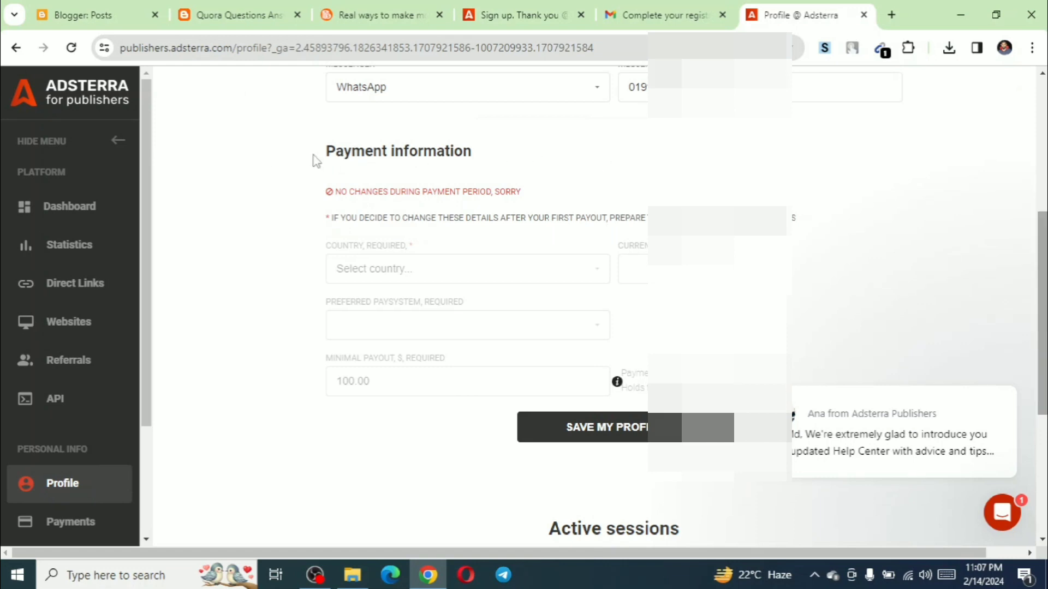
{"action": "left_click_drag", "start_coordinate": [525, 195], "coordinate": [297, 194]}
{"action": "left_click", "coordinate": [595, 179]}
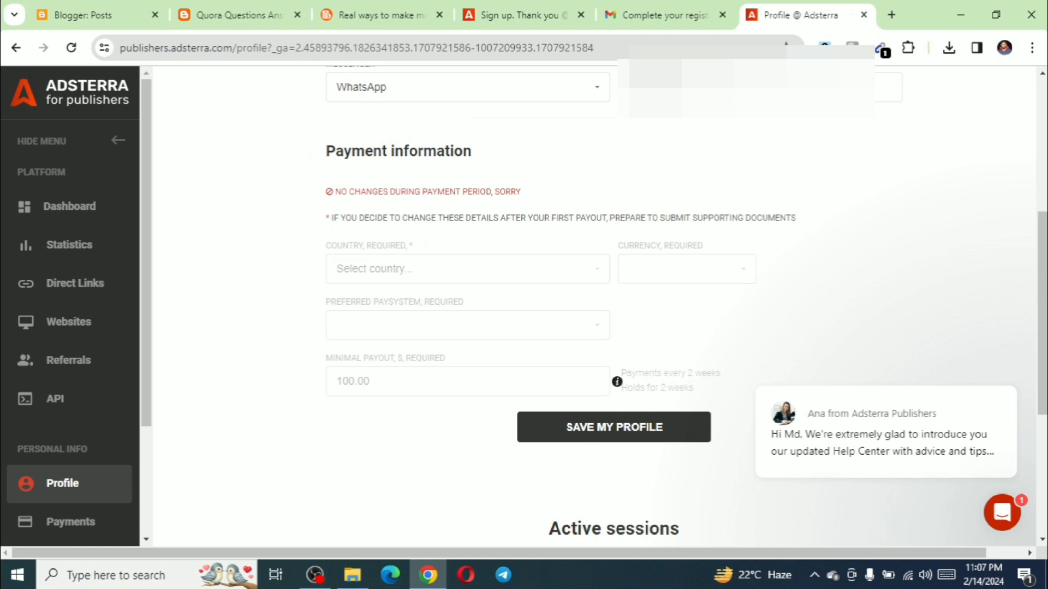
{"action": "mouse_move", "coordinate": [998, 405]}
{"action": "left_click", "coordinate": [996, 368]}
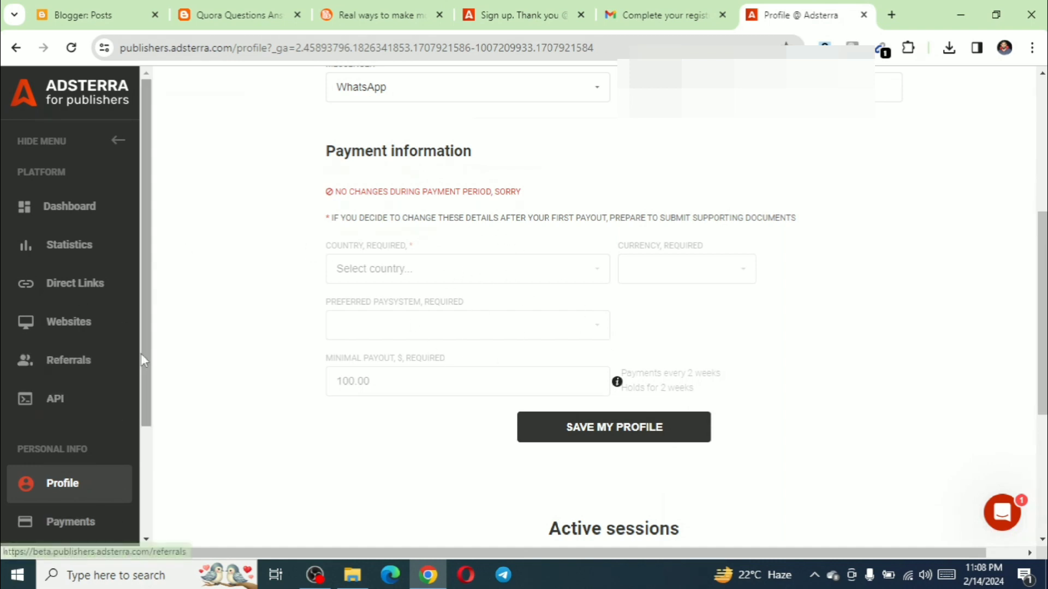
- Open the Payments page and read the rules on payment dates and the two-week hold
{"action": "left_click_drag", "start_coordinate": [146, 353], "coordinate": [161, 420]}
{"action": "left_click", "coordinate": [91, 439]}
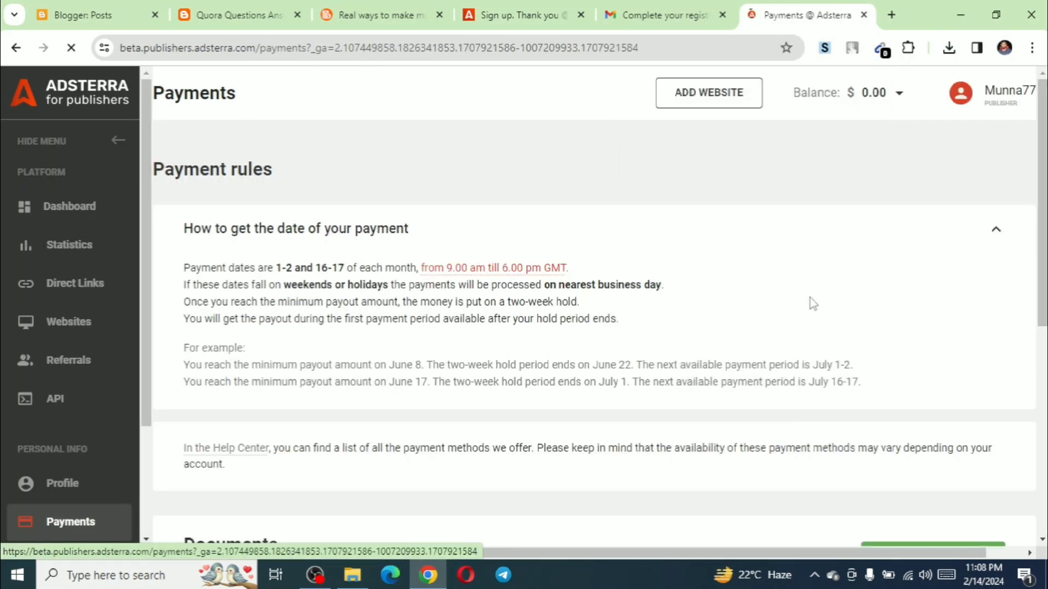
{"action": "left_click_drag", "start_coordinate": [184, 270], "coordinate": [743, 302]}
{"action": "left_click", "coordinate": [780, 304]}
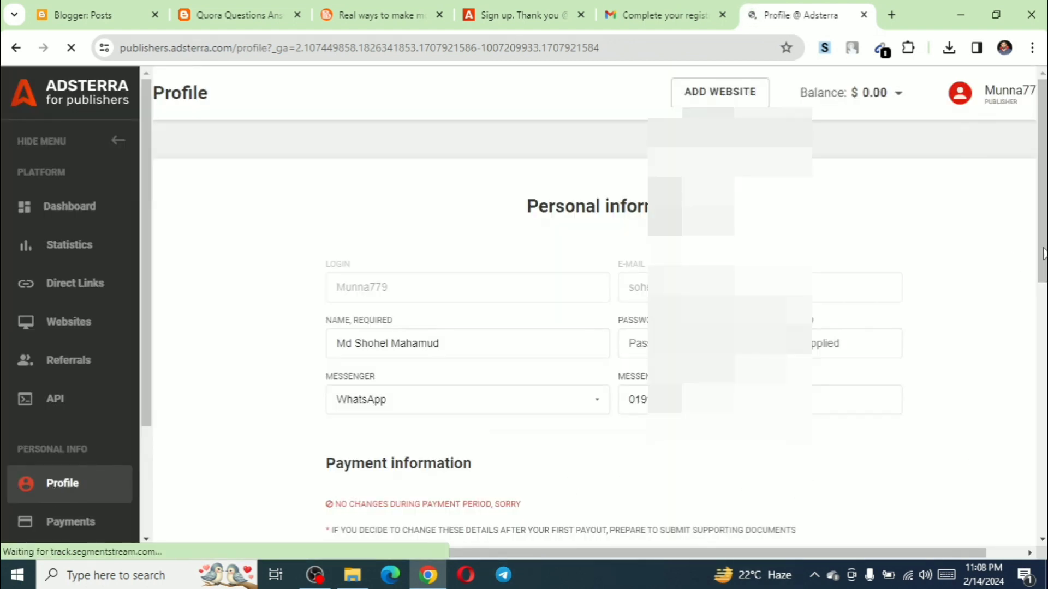
- Examine the profile's country, currency, paysystem and minimal payout fields together with the payment-period notice
{"action": "scroll", "coordinate": [926, 304], "scroll_direction": "down", "scroll_amount": 4}
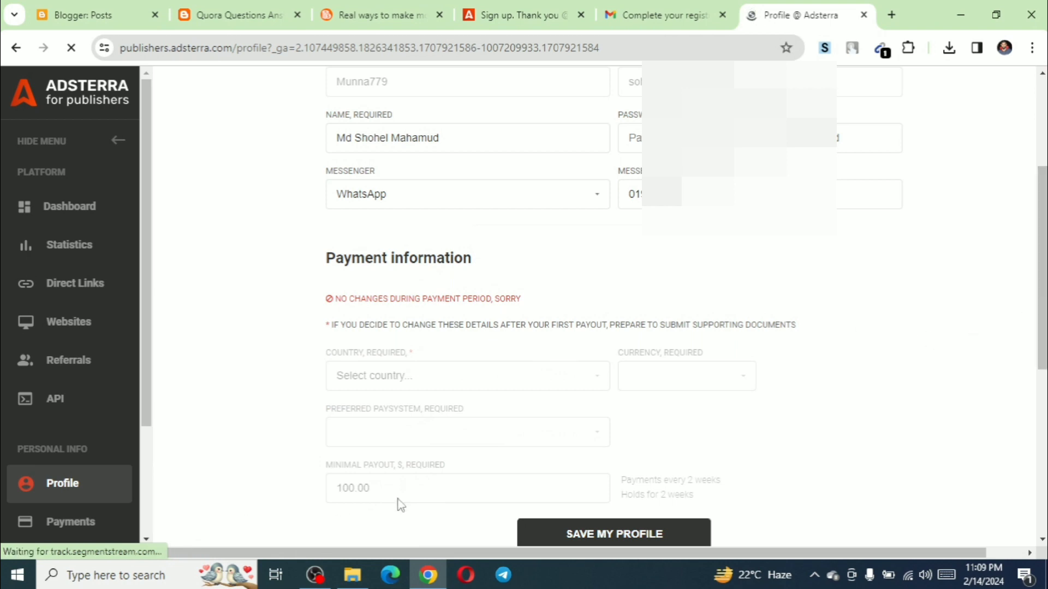
{"action": "left_click_drag", "start_coordinate": [1043, 268], "coordinate": [1045, 314]}
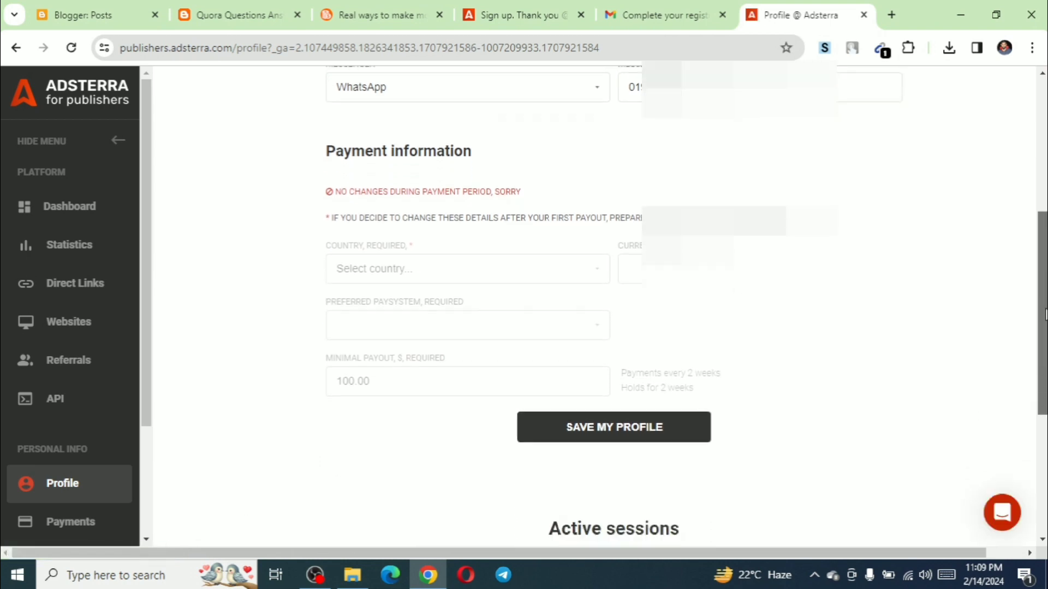
{"action": "scroll", "coordinate": [679, 303], "scroll_direction": "down", "scroll_amount": 2}
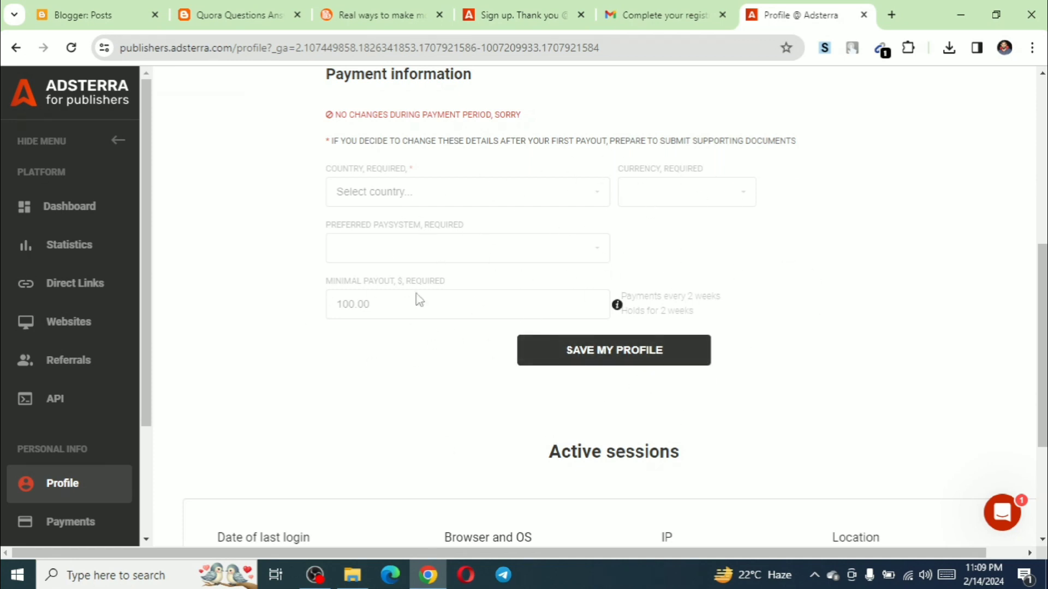
{"action": "left_click_drag", "start_coordinate": [531, 117], "coordinate": [291, 118]}
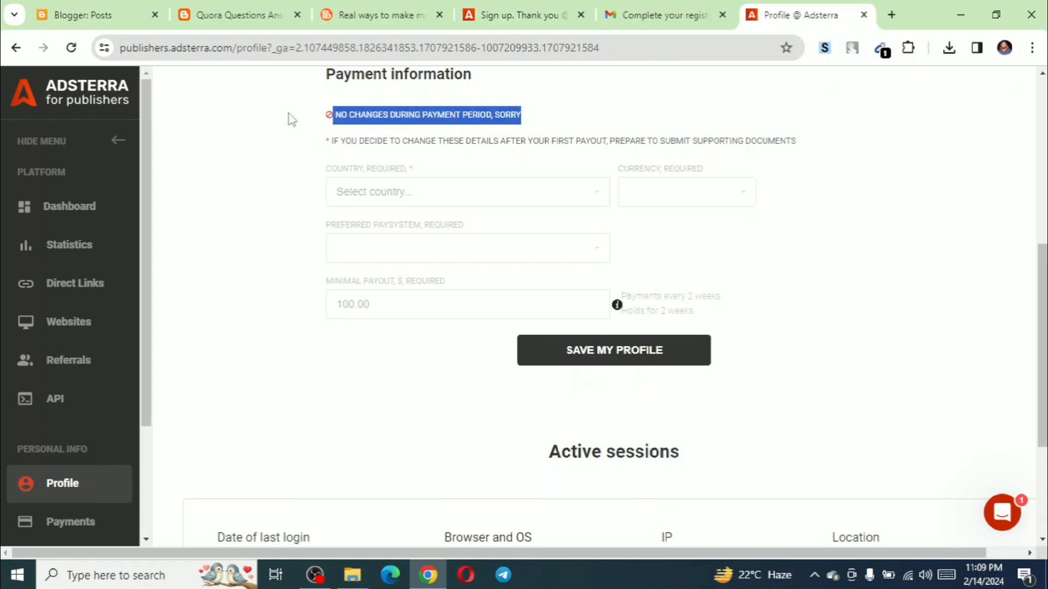
{"action": "left_click", "coordinate": [580, 111]}
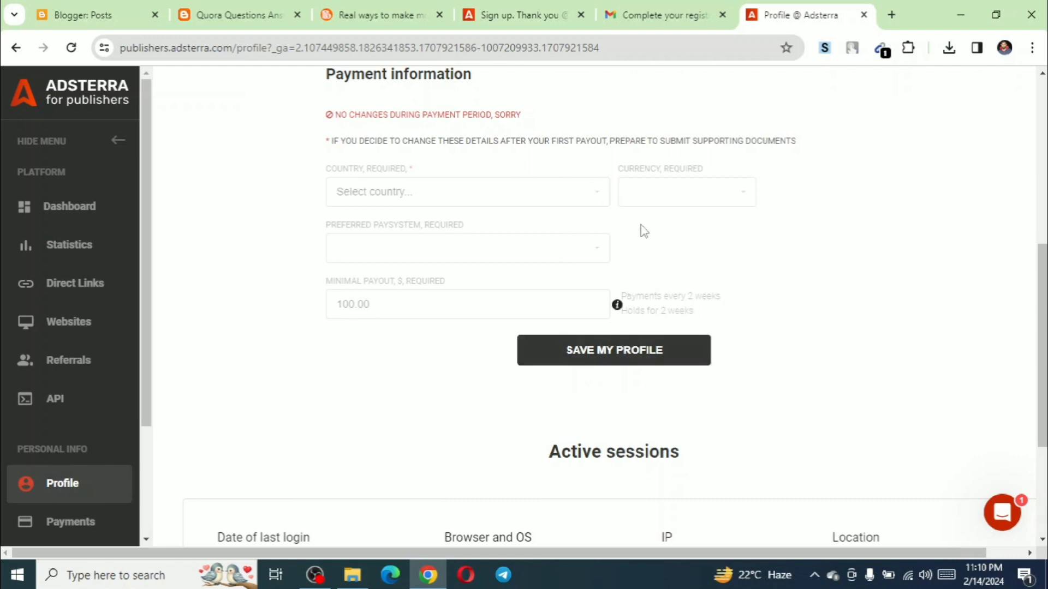
{"action": "scroll", "coordinate": [1039, 431], "scroll_direction": "up", "scroll_amount": 8}
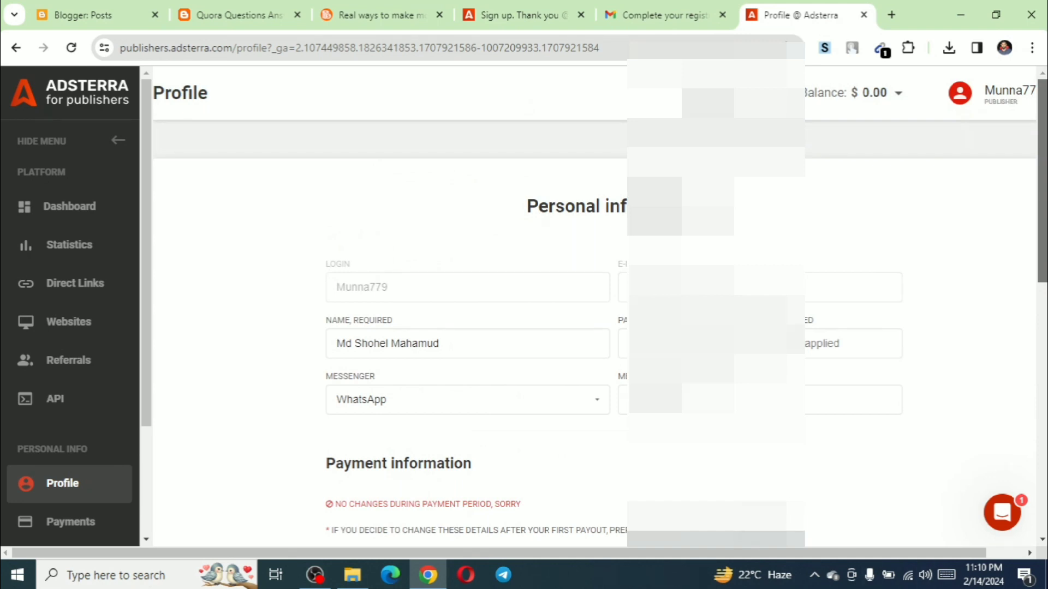
- Switch to the Quora Questions Answers blog, look over its home page, and copy its full web address
{"action": "left_click", "coordinate": [259, 7]}
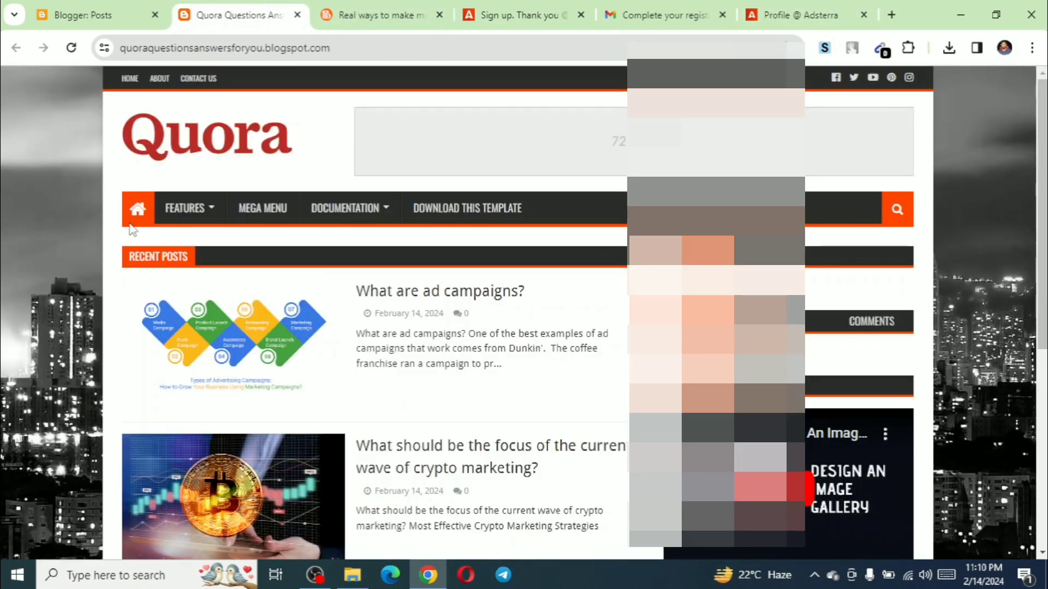
{"action": "scroll", "coordinate": [517, 327], "scroll_direction": "down", "scroll_amount": 3}
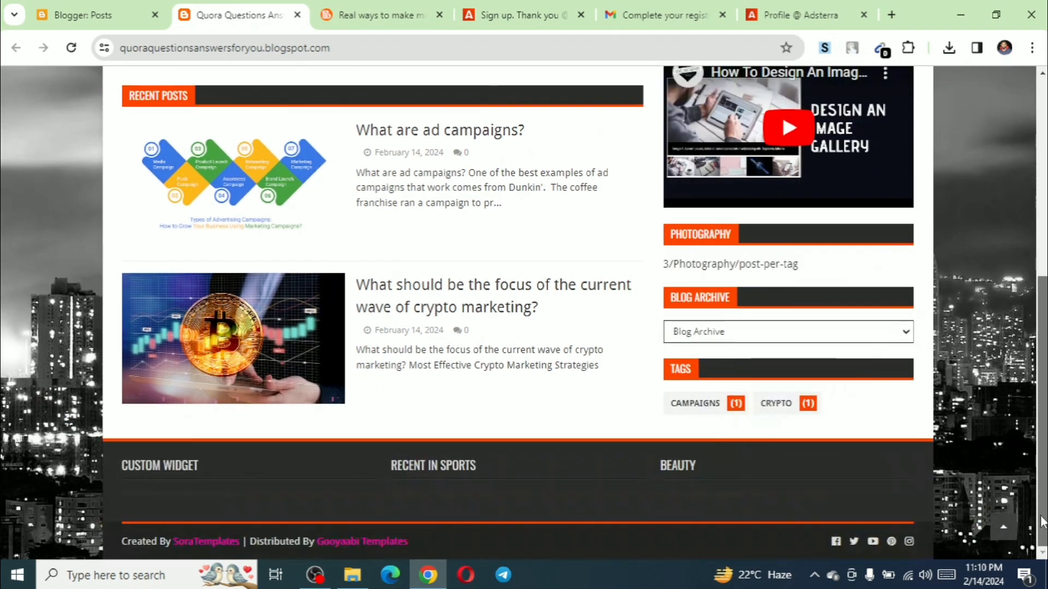
{"action": "scroll", "coordinate": [517, 328], "scroll_direction": "up", "scroll_amount": 3}
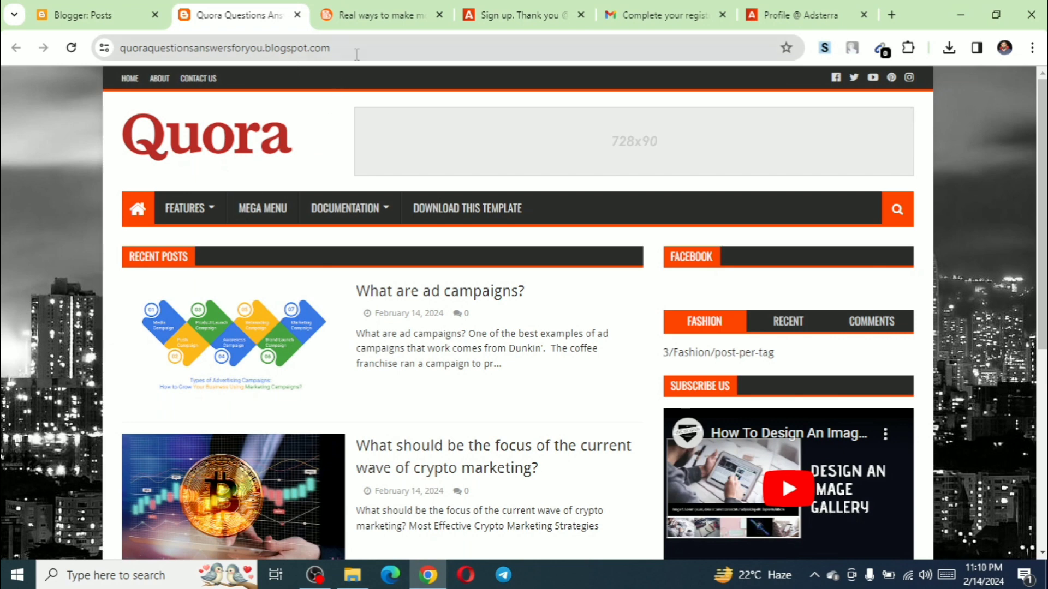
{"action": "left_click", "coordinate": [386, 47]}
{"action": "left_click", "coordinate": [461, 48]}
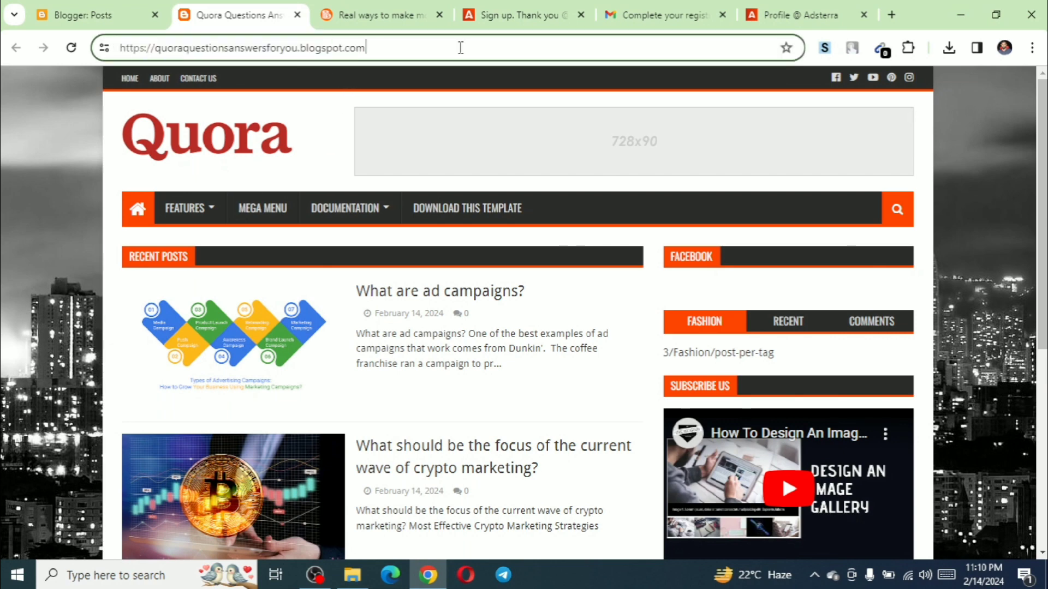
{"action": "left_click_drag", "start_coordinate": [385, 47], "coordinate": [104, 43]}
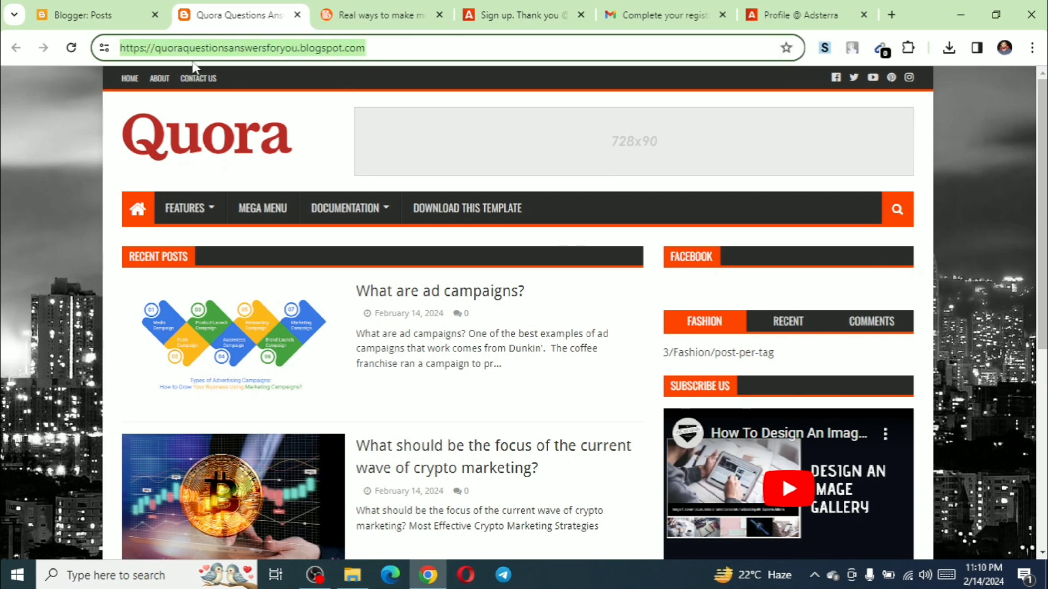
{"action": "right_click", "coordinate": [194, 51]}
{"action": "left_click", "coordinate": [264, 190]}
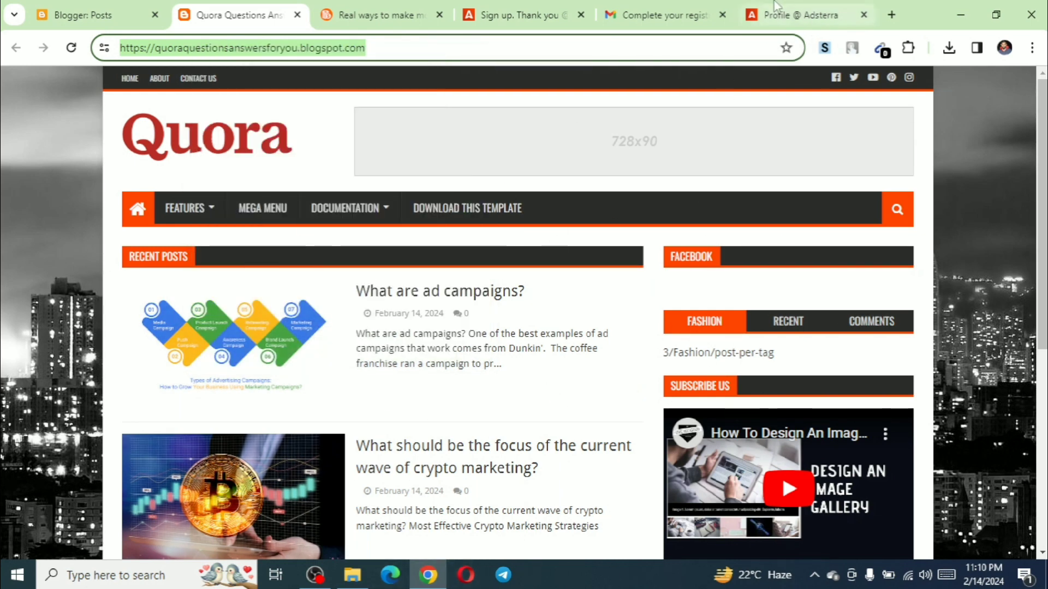
- Return to the Adsterra profile and close the Gmail and completed sign-up pages
{"action": "left_click", "coordinate": [800, 15]}
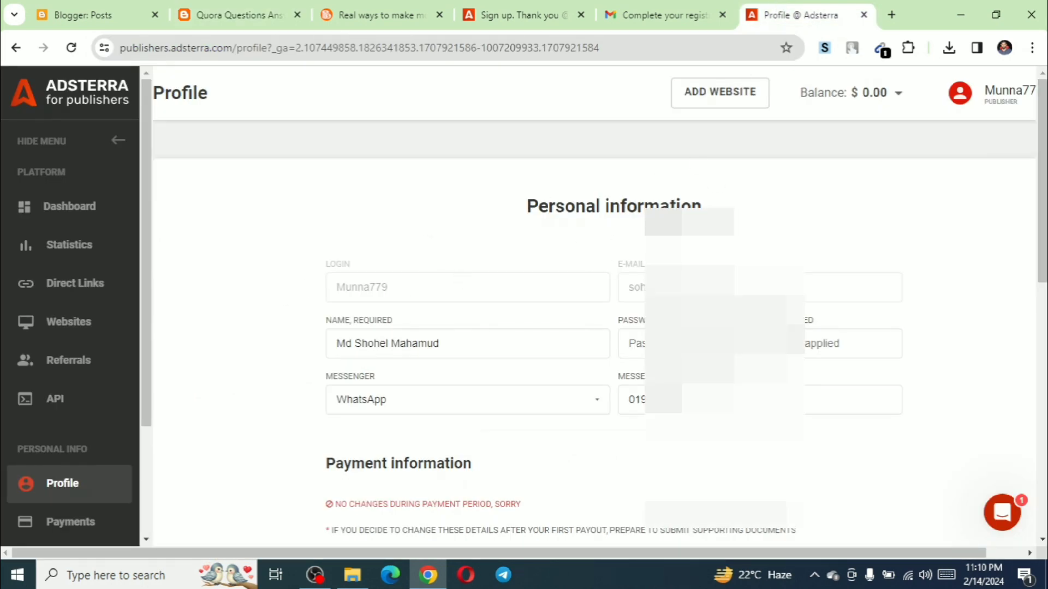
{"action": "left_click", "coordinate": [722, 15]}
{"action": "left_click", "coordinate": [580, 15]}
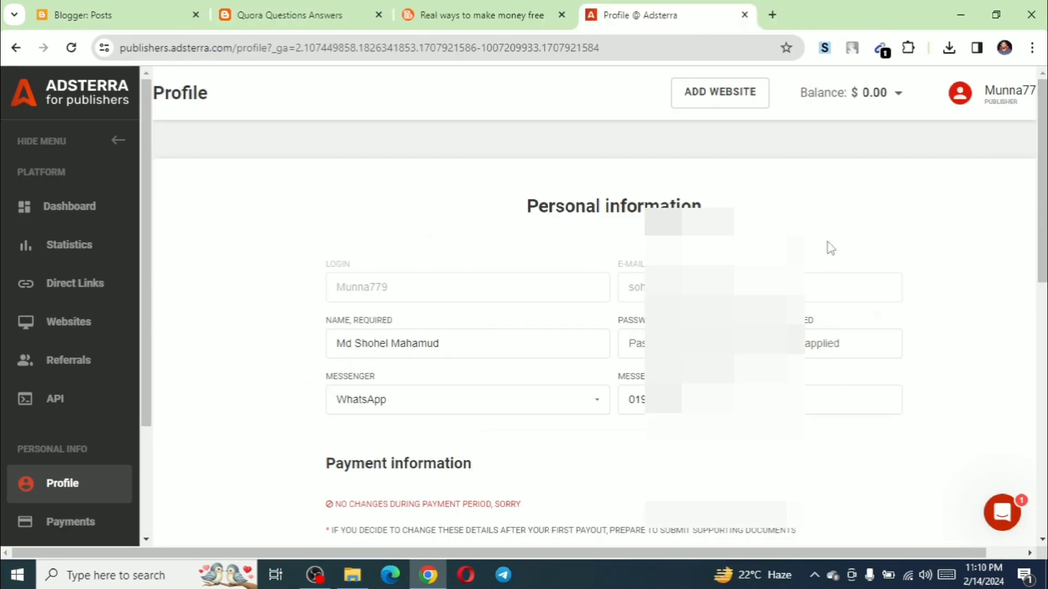
- Open the form for adding a new website on the Websites page and paste in the copied blog address
{"action": "left_click", "coordinate": [55, 327]}
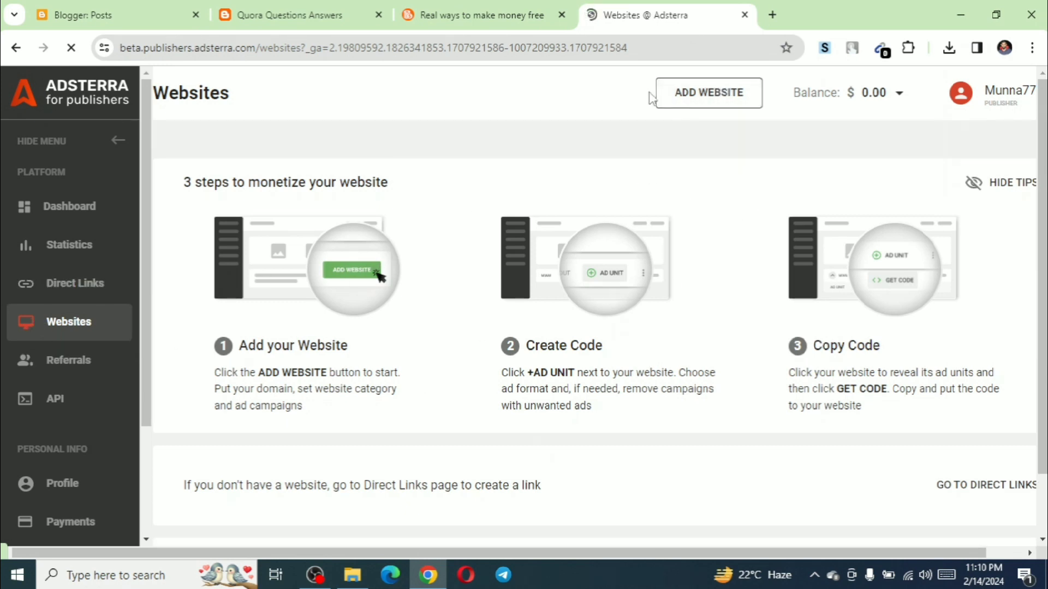
{"action": "left_click", "coordinate": [703, 94]}
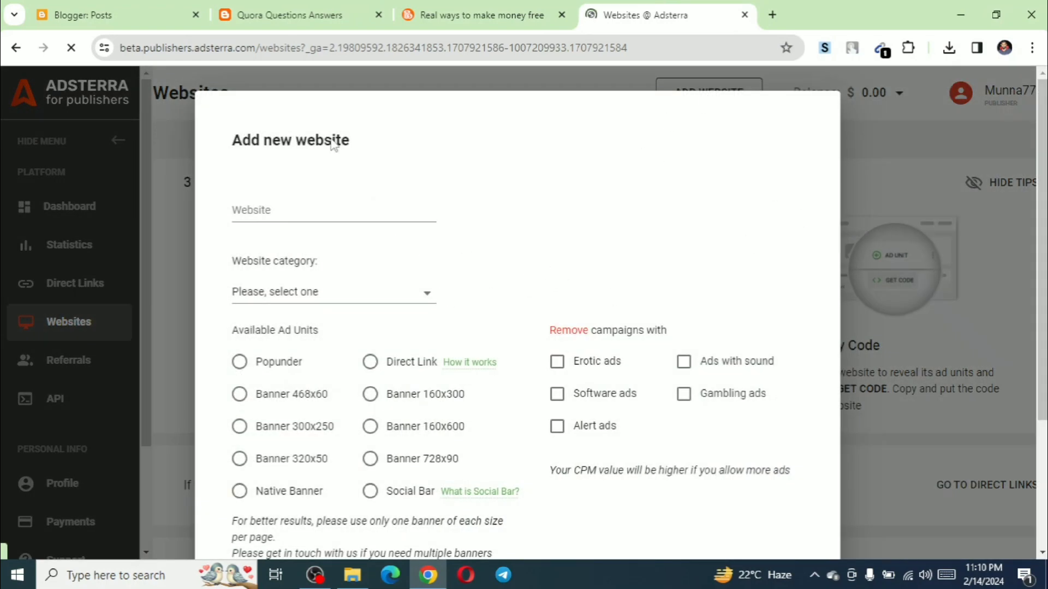
{"action": "left_click", "coordinate": [283, 211]}
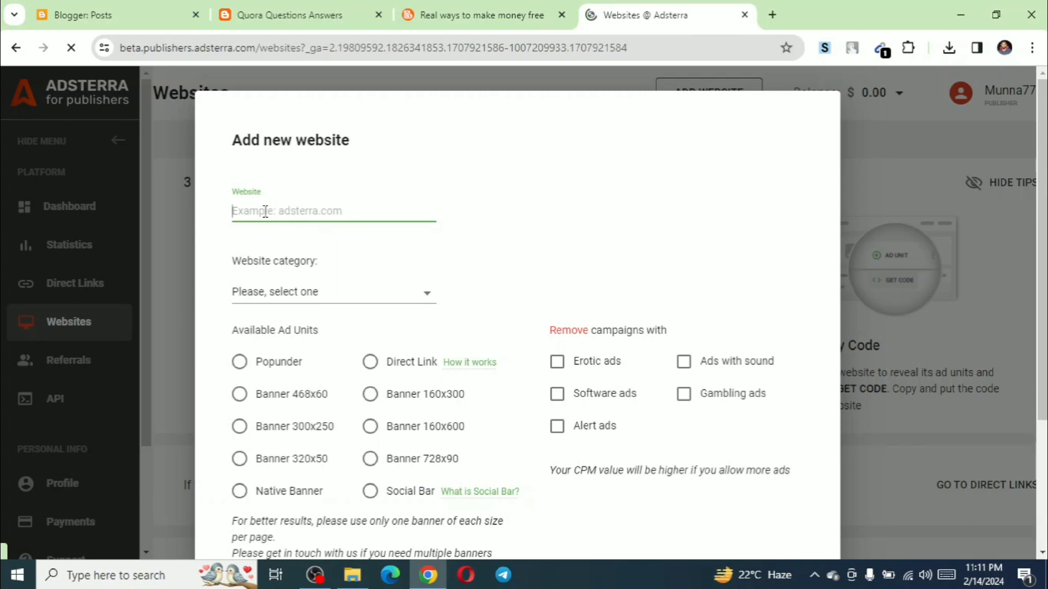
{"action": "key", "text": "ctrl+v"}
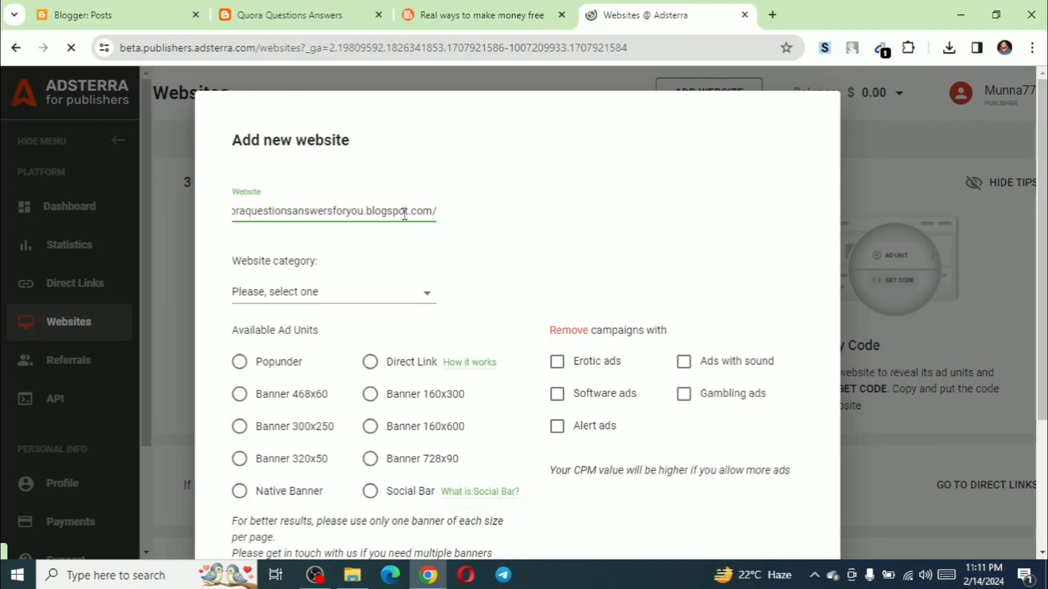
{"action": "key", "text": "BackSpace"}
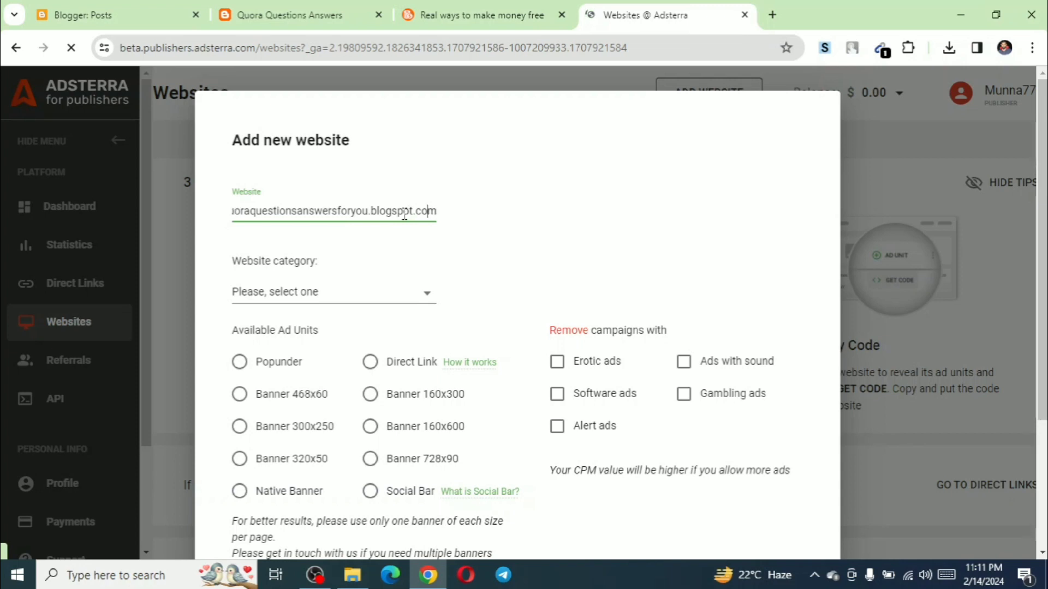
{"action": "key", "text": "Home"}
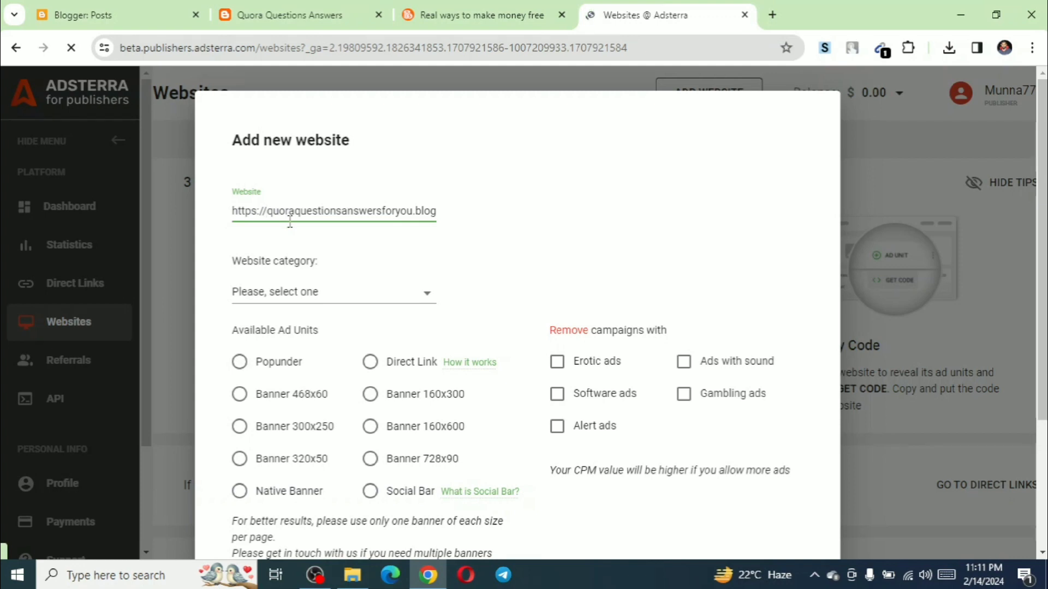
{"action": "key", "text": "Right"}
{"action": "key", "text": "Right"}
{"action": "key", "text": "Right"}
{"action": "key", "text": "Right"}
{"action": "key", "text": "Right"}
{"action": "key", "text": "Right"}
{"action": "key", "text": "Right"}
{"action": "key", "text": "Right"}
{"action": "key", "text": "BackSpace"}
{"action": "key", "text": "BackSpace"}
{"action": "key", "text": "BackSpace"}
{"action": "key", "text": "BackSpace"}
{"action": "key", "text": "BackSpace"}
{"action": "key", "text": "BackSpace"}
{"action": "key", "text": "BackSpace"}
{"action": "key", "text": "BackSpace"}
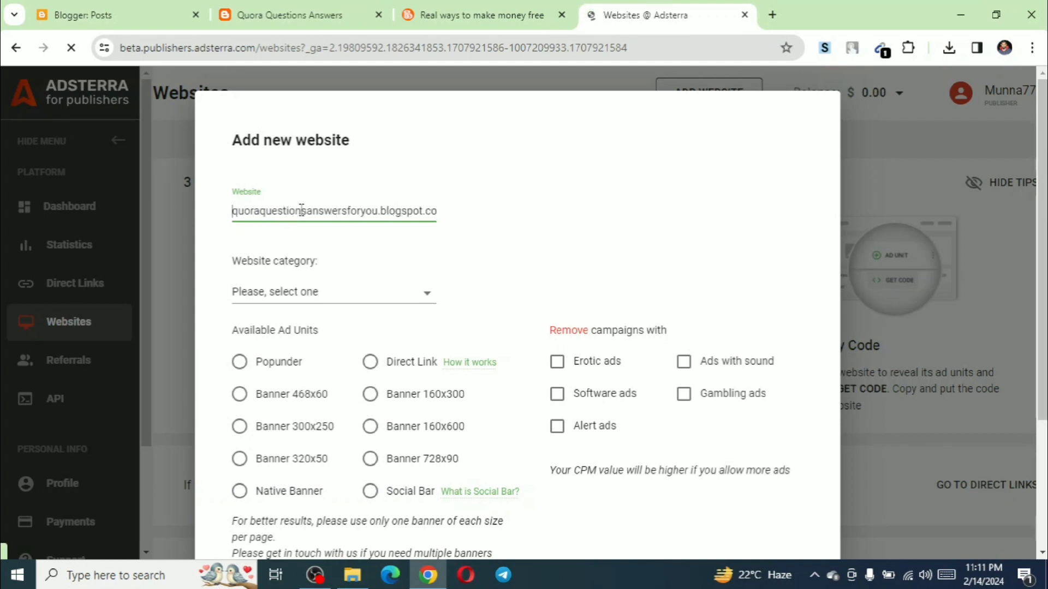
{"action": "left_click", "coordinate": [625, 202]}
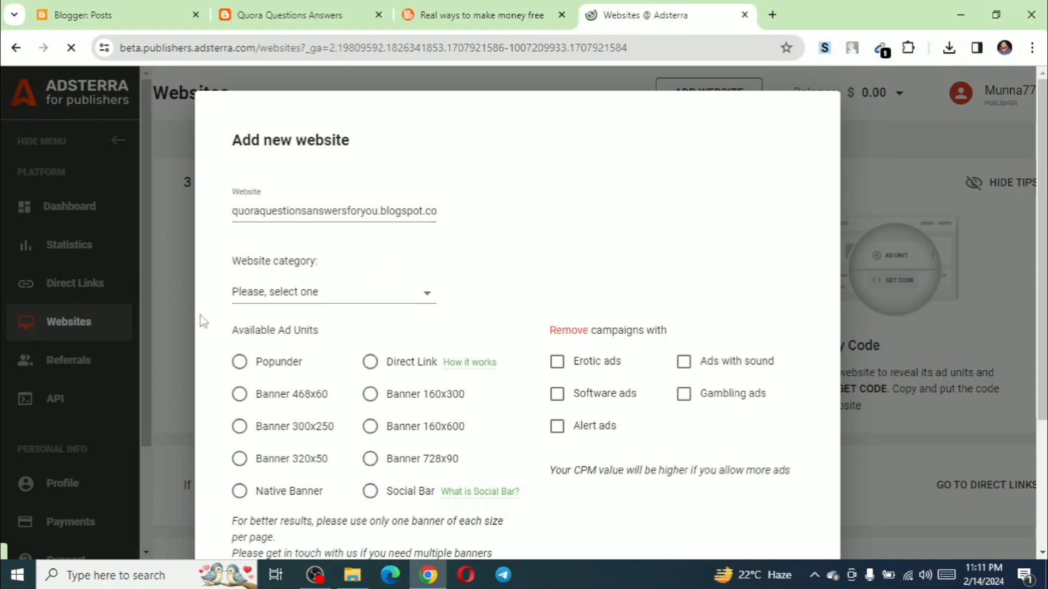
- Set the website category to Social and select the Popunder ad unit
{"action": "left_click", "coordinate": [428, 295]}
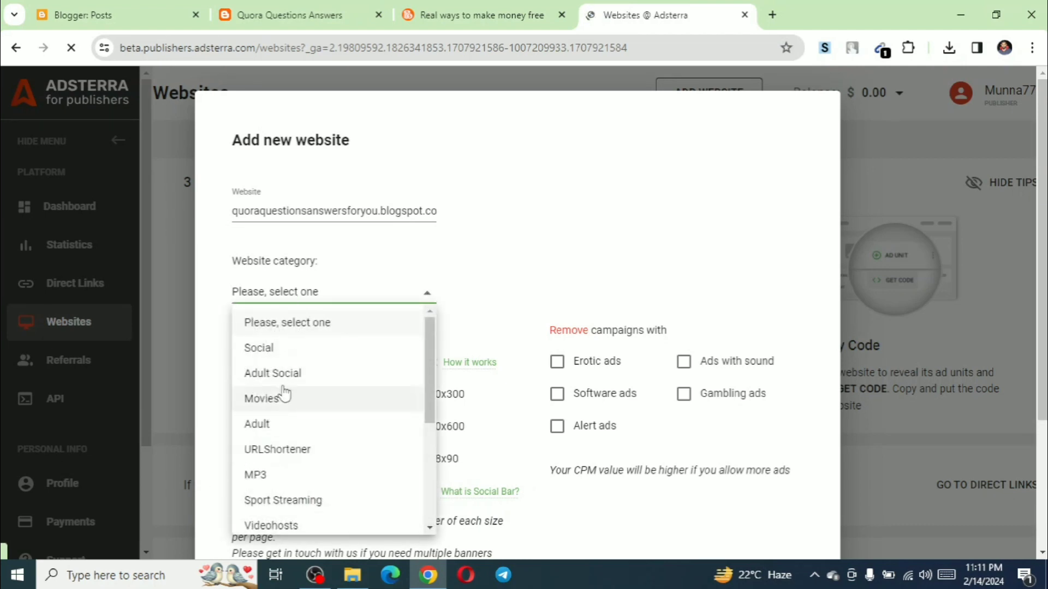
{"action": "left_click", "coordinate": [272, 359]}
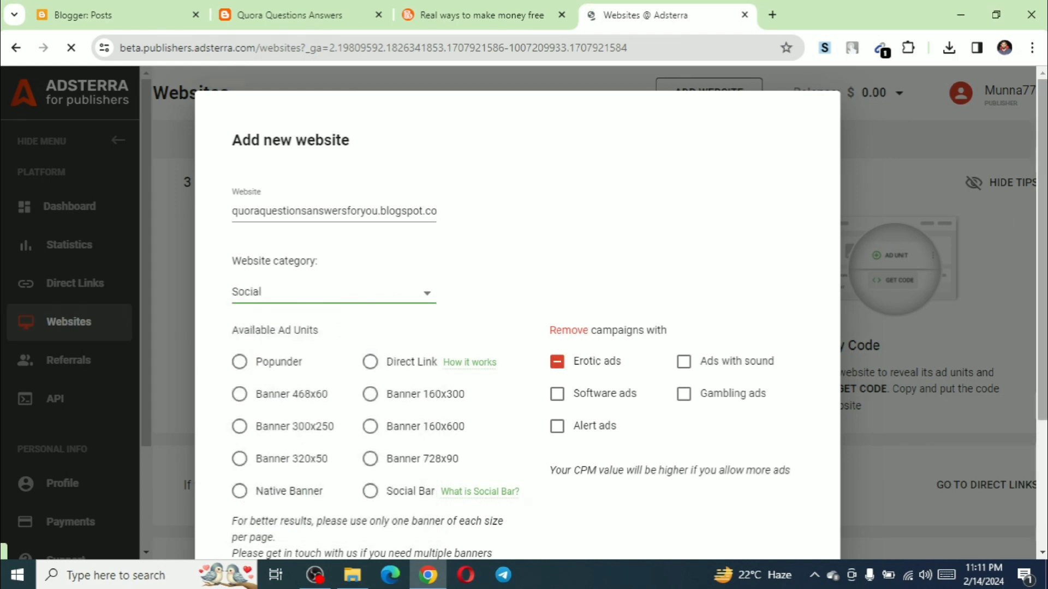
{"action": "scroll", "coordinate": [1045, 281], "scroll_direction": "down", "scroll_amount": 2}
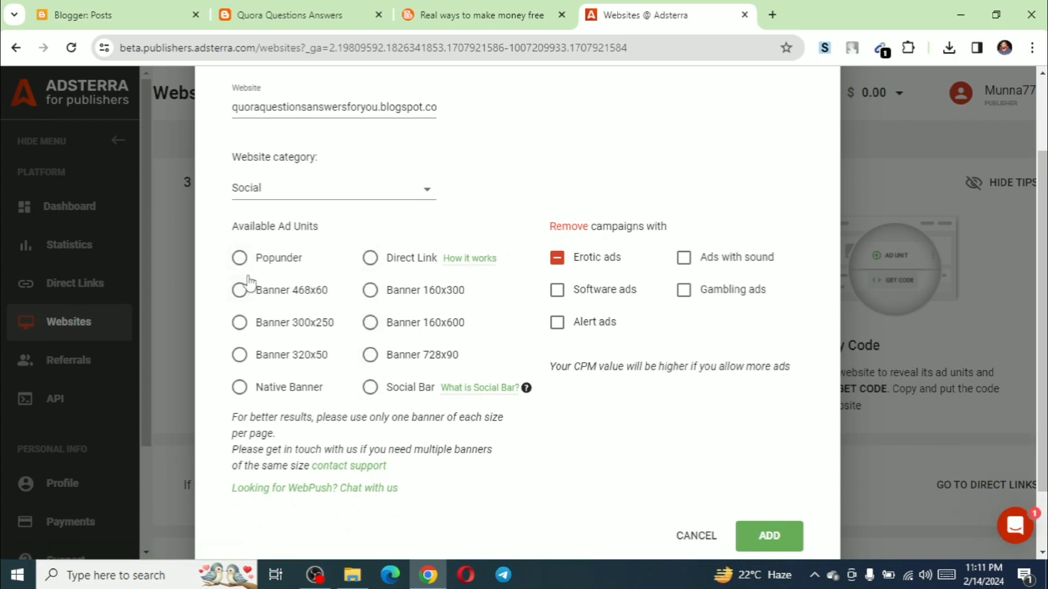
{"action": "left_click", "coordinate": [241, 260]}
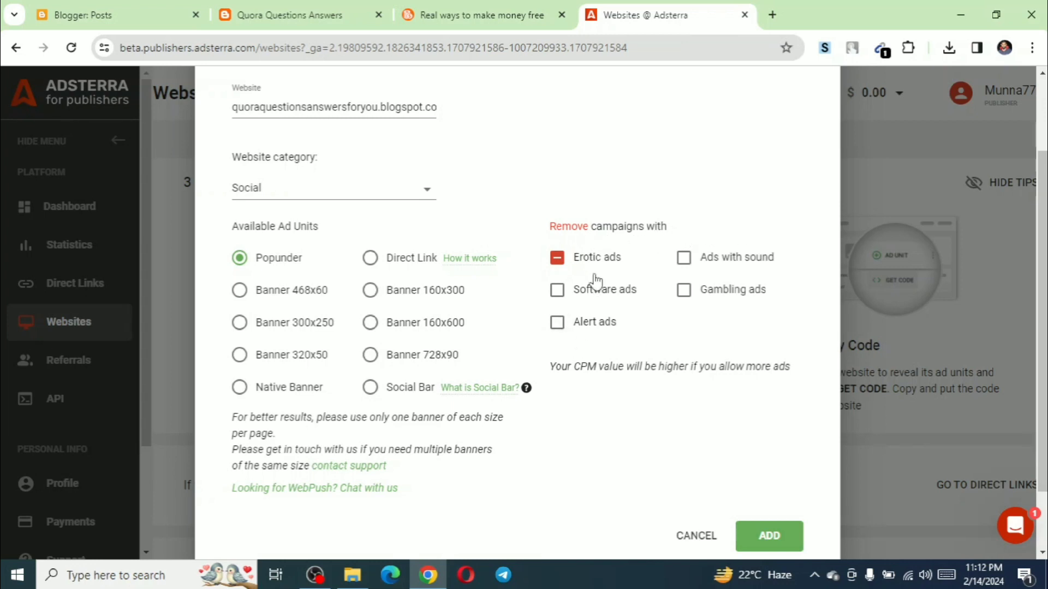
{"action": "left_click", "coordinate": [555, 261]}
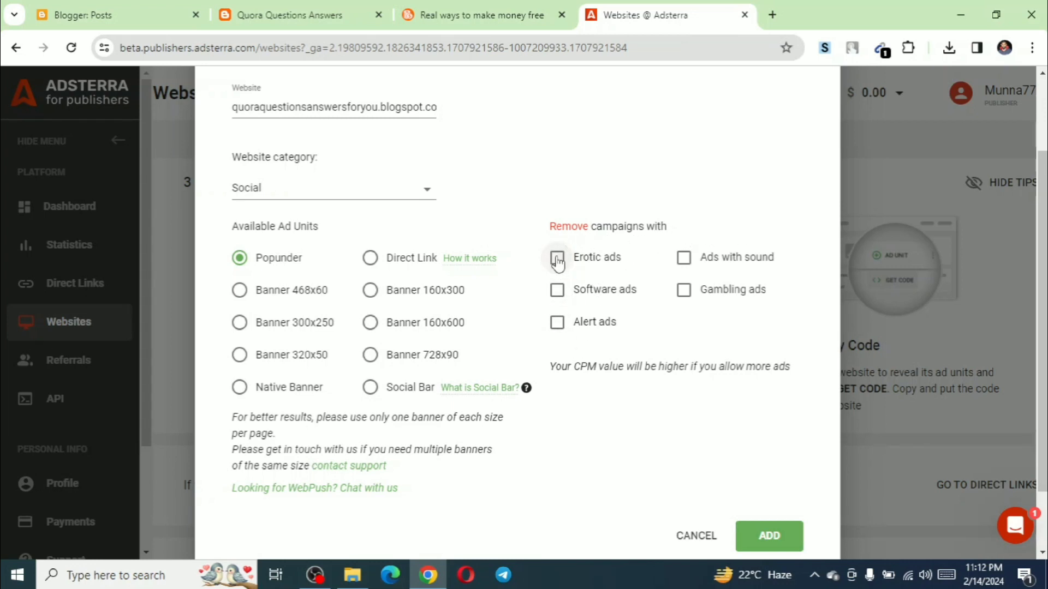
{"action": "left_click", "coordinate": [556, 261]}
{"action": "left_click", "coordinate": [561, 266]}
{"action": "left_click", "coordinate": [556, 263]}
{"action": "left_click", "coordinate": [562, 269]}
{"action": "left_click", "coordinate": [566, 263]}
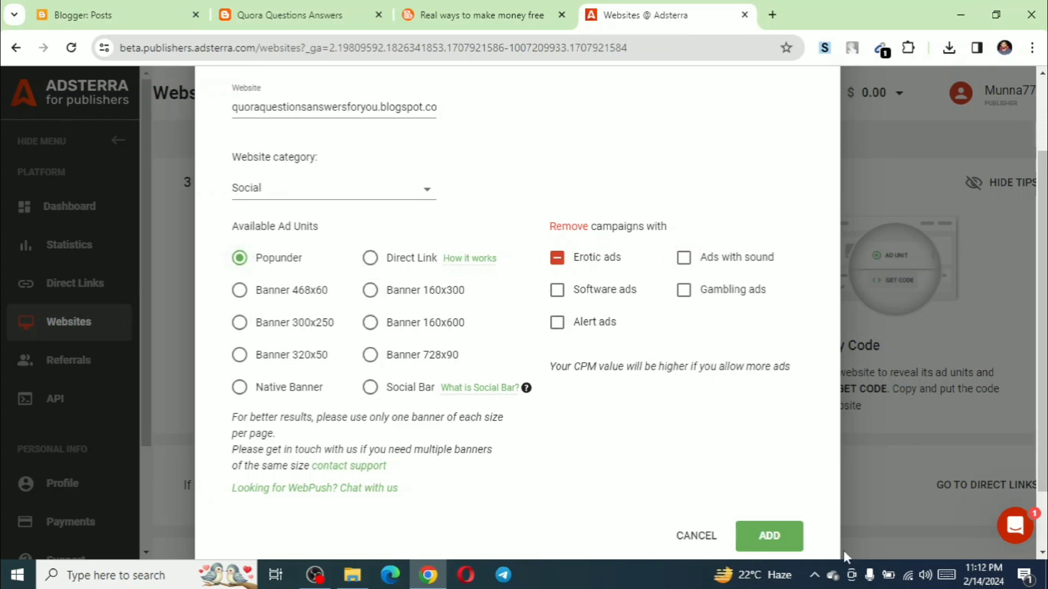
- Submit the new website for approval, dismiss the notice, and check the site's status in the website list
{"action": "left_click", "coordinate": [795, 539]}
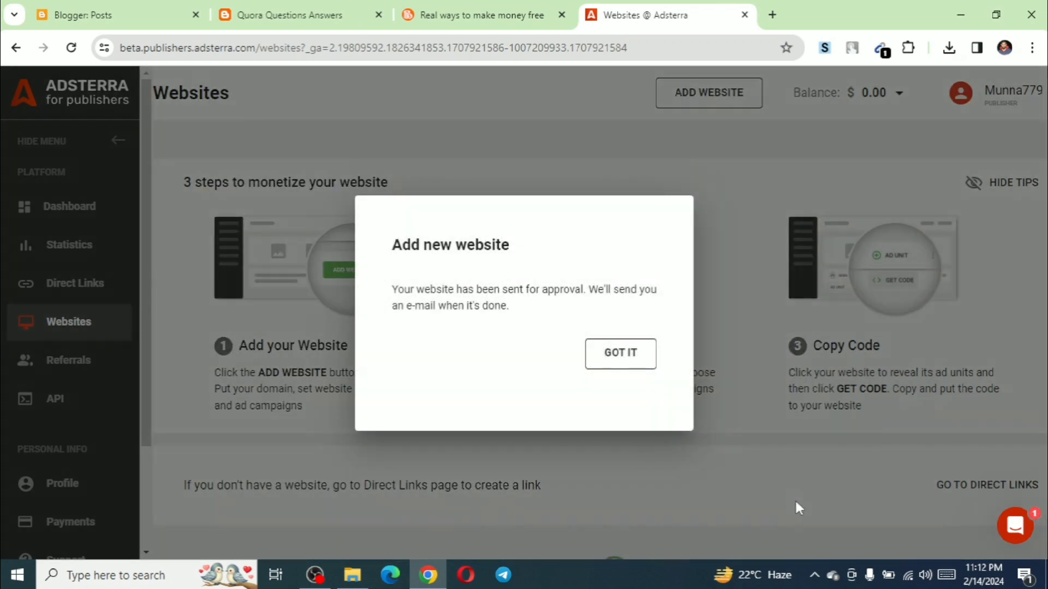
{"action": "left_click", "coordinate": [616, 366]}
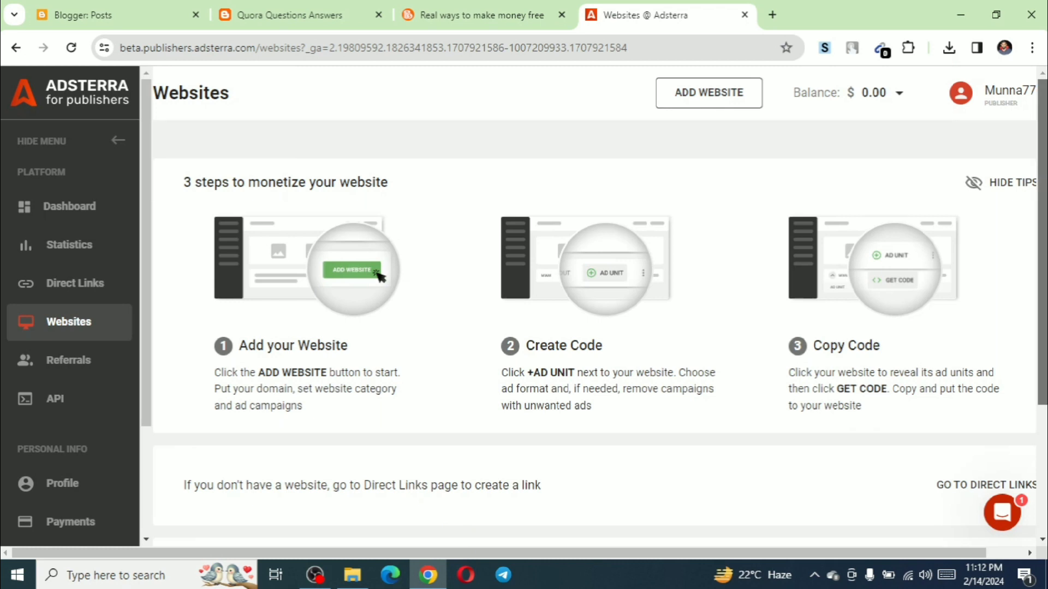
{"action": "scroll", "coordinate": [715, 495], "scroll_direction": "down", "scroll_amount": 3}
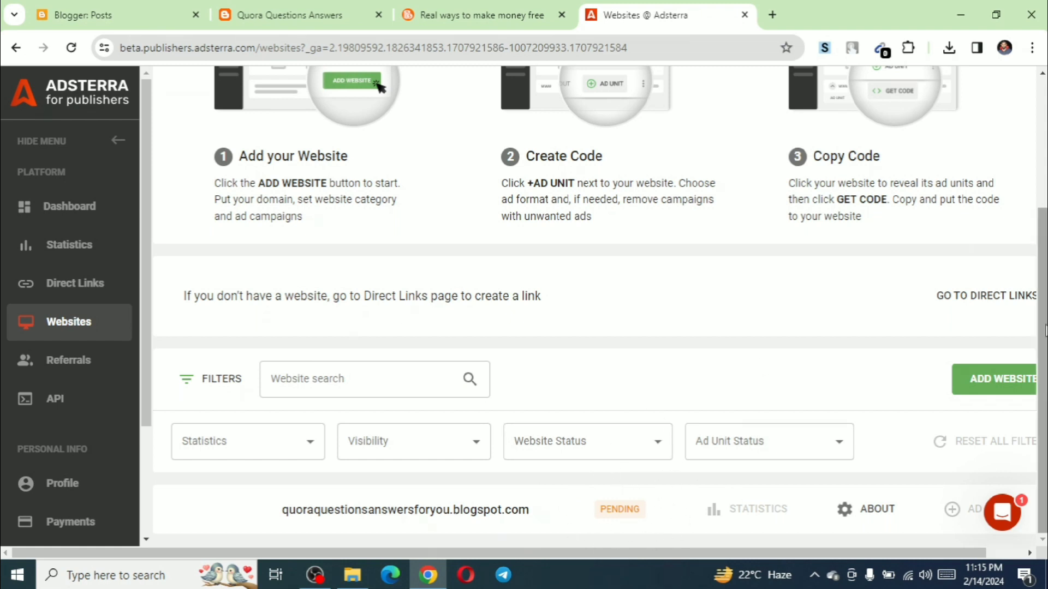
{"action": "scroll", "coordinate": [1042, 327], "scroll_direction": "up", "scroll_amount": 4}
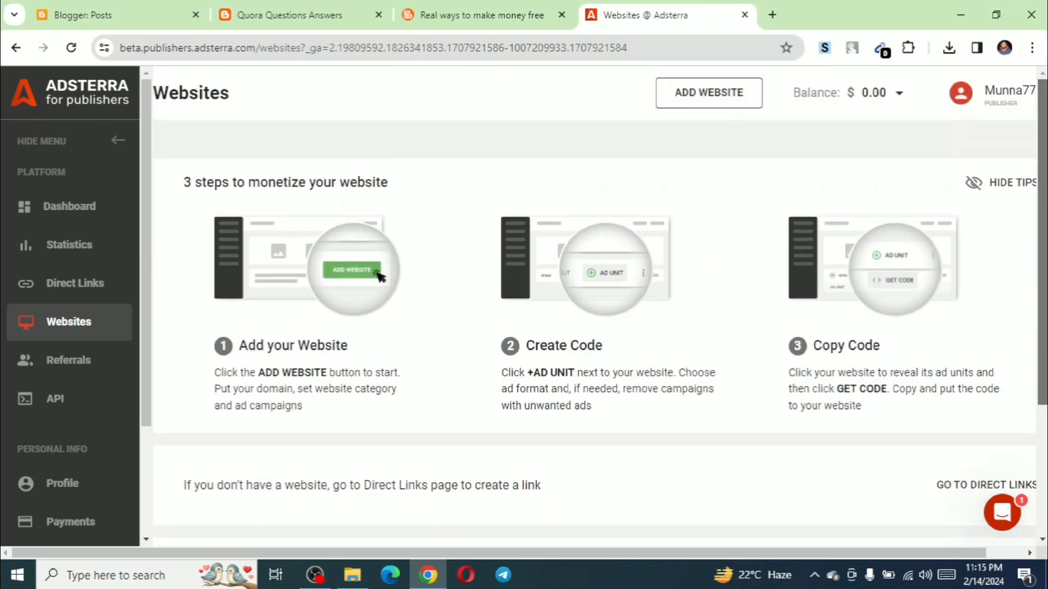
- Reload the Websites page and check the blog's approval status and its Popunder ad unit
{"action": "left_click", "coordinate": [67, 52]}
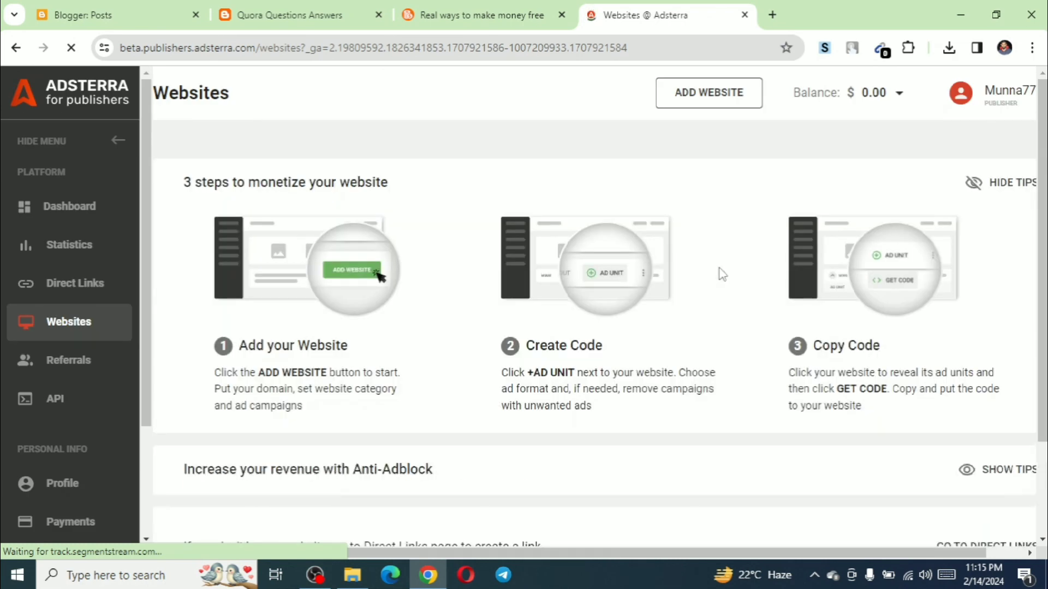
{"action": "scroll", "coordinate": [594, 306], "scroll_direction": "down", "scroll_amount": 1}
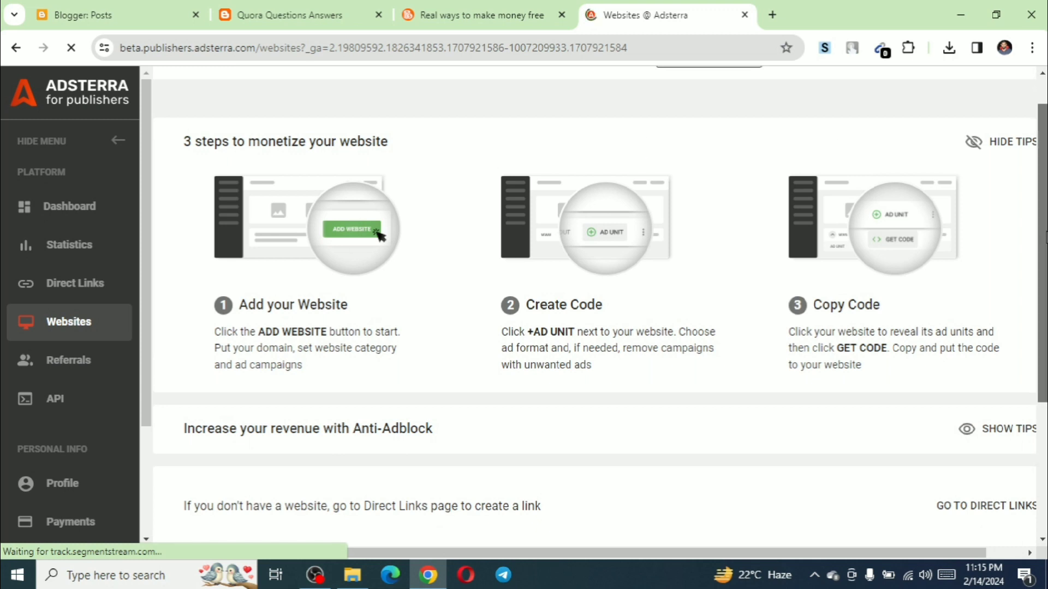
{"action": "scroll", "coordinate": [1040, 417], "scroll_direction": "down", "scroll_amount": 4}
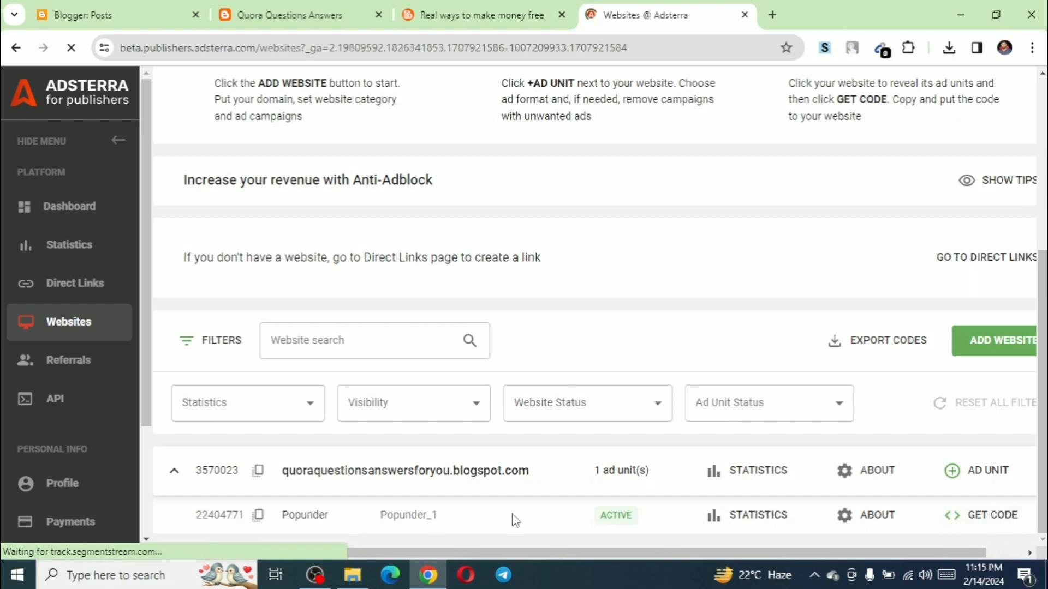
- Close the "Real ways to make money free" page and return to the Adsterra website list
{"action": "left_click", "coordinate": [261, 8]}
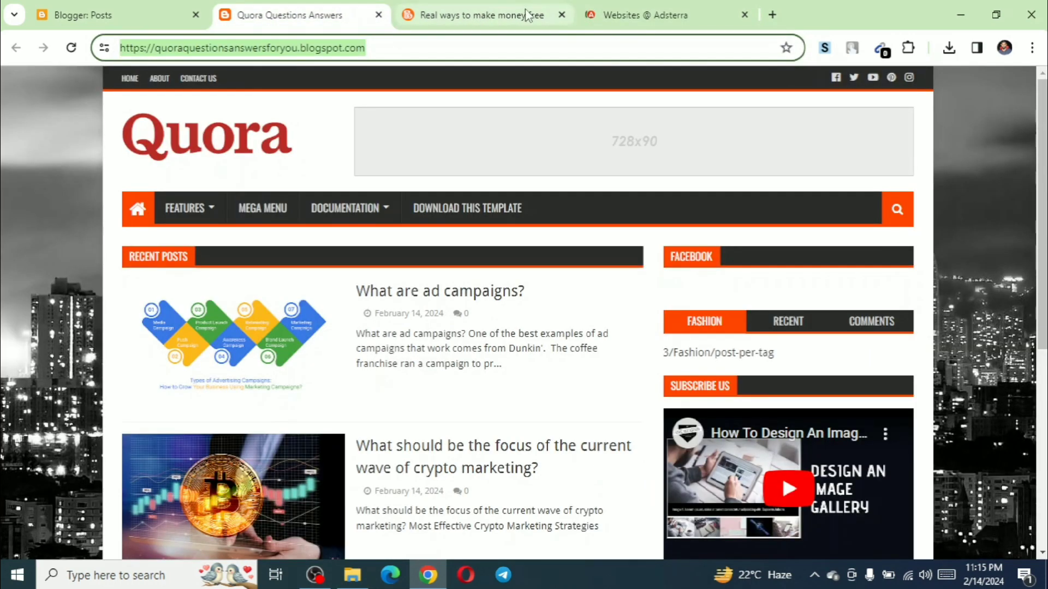
{"action": "left_click", "coordinate": [562, 15]}
{"action": "left_click", "coordinate": [480, 15]}
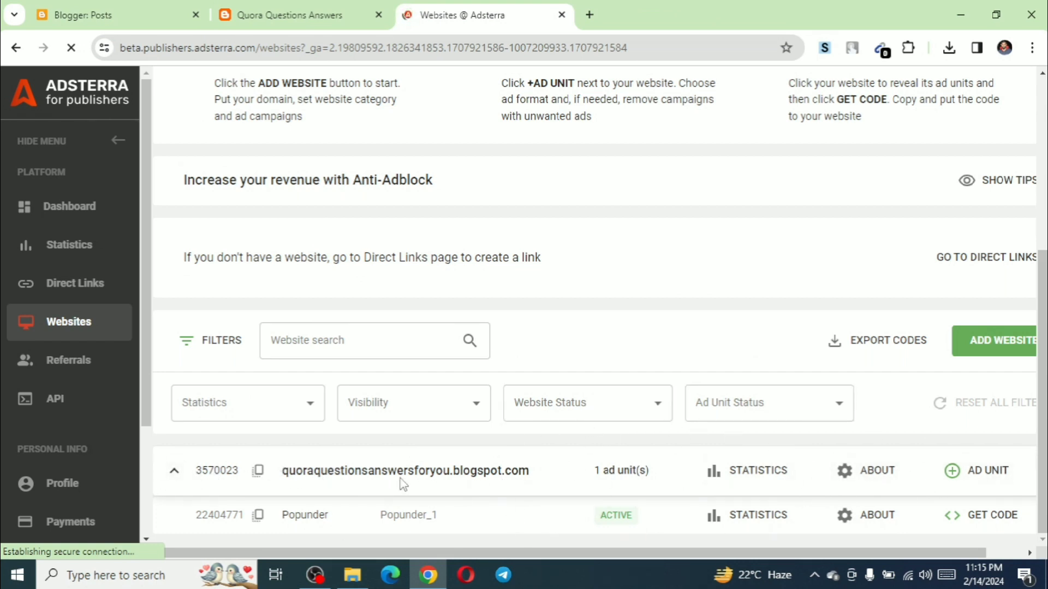
- Request a Banner 728x90 ad unit for quoraquestionsanswersforyou.blogspot.com and dismiss the submission notice
{"action": "left_click", "coordinate": [969, 472]}
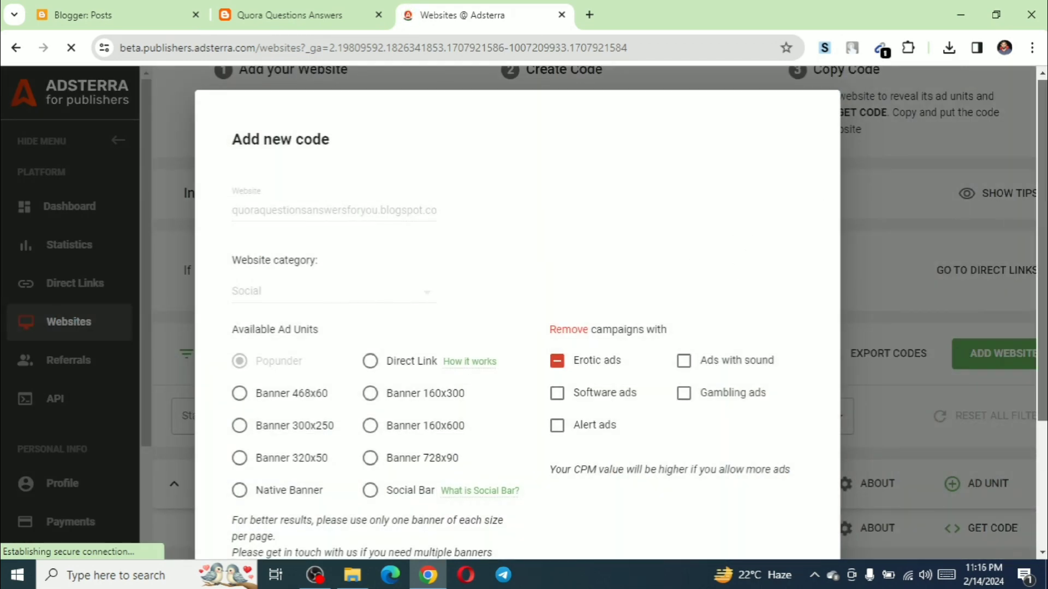
{"action": "scroll", "coordinate": [1022, 200], "scroll_direction": "down", "scroll_amount": 2}
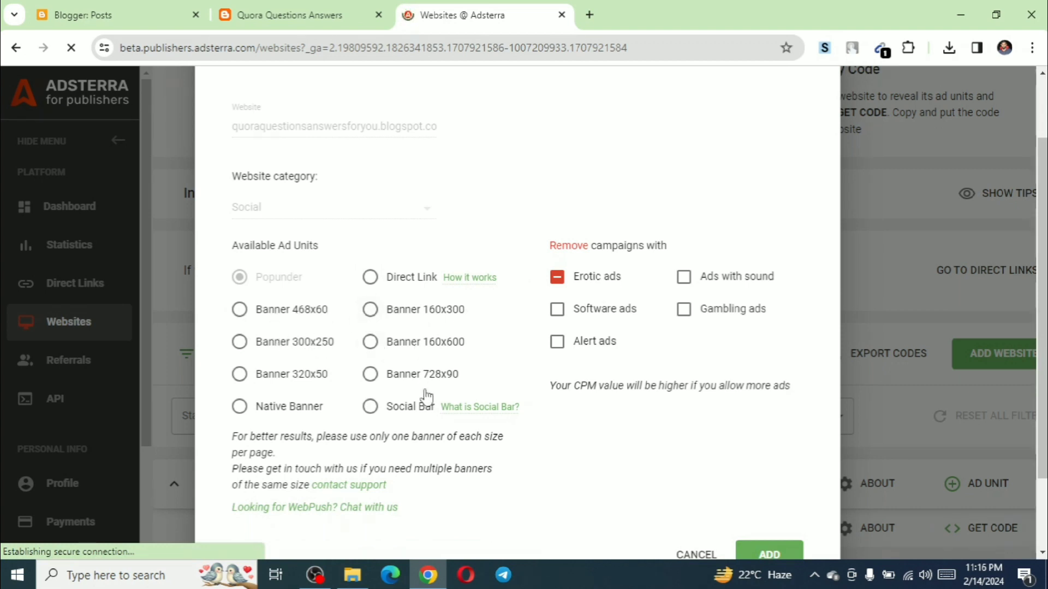
{"action": "left_click", "coordinate": [370, 379]}
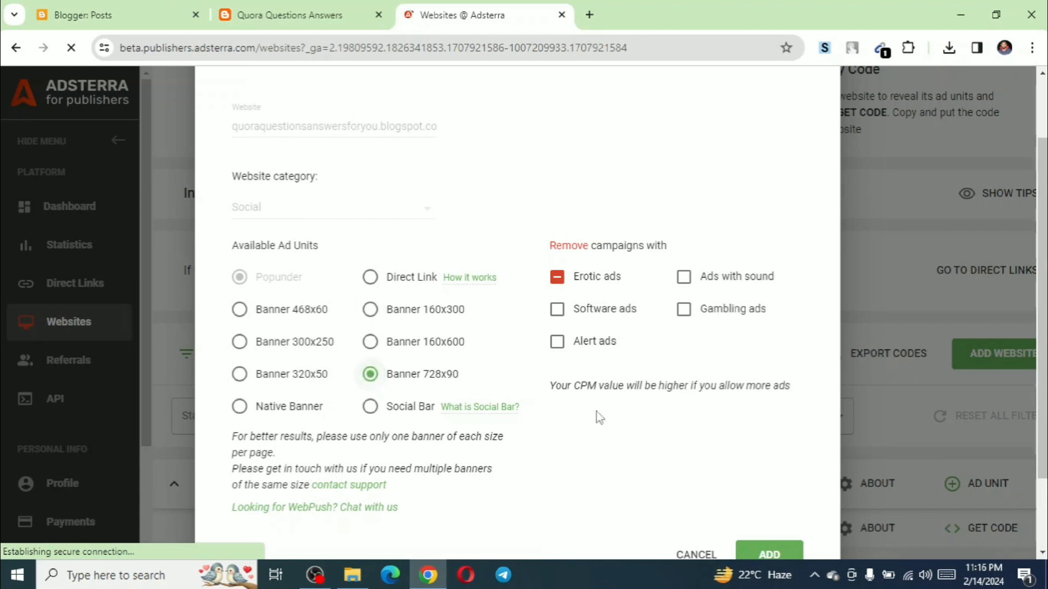
{"action": "left_click", "coordinate": [758, 553]}
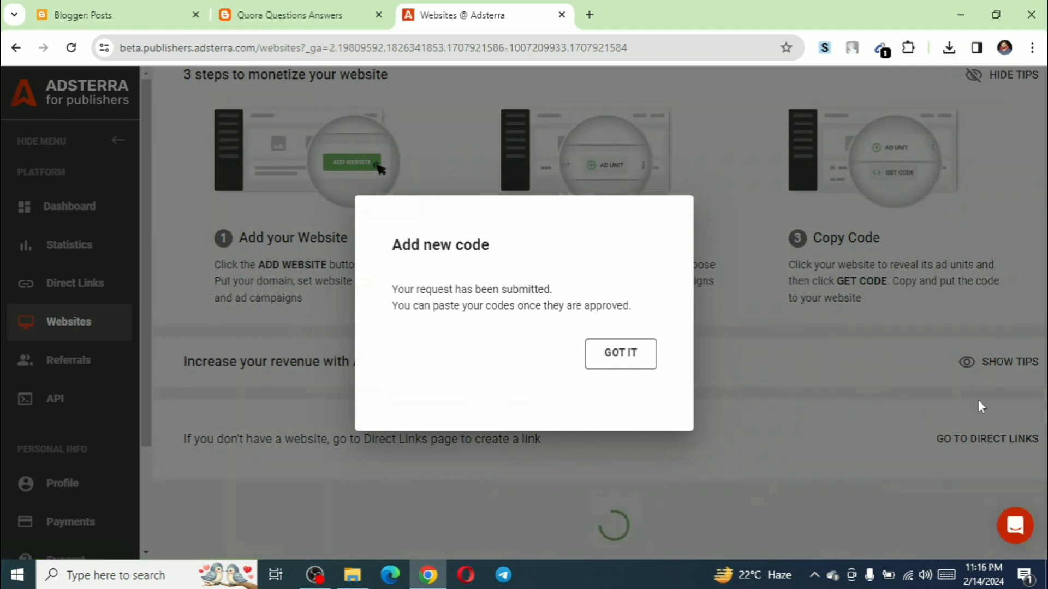
{"action": "left_click", "coordinate": [618, 353]}
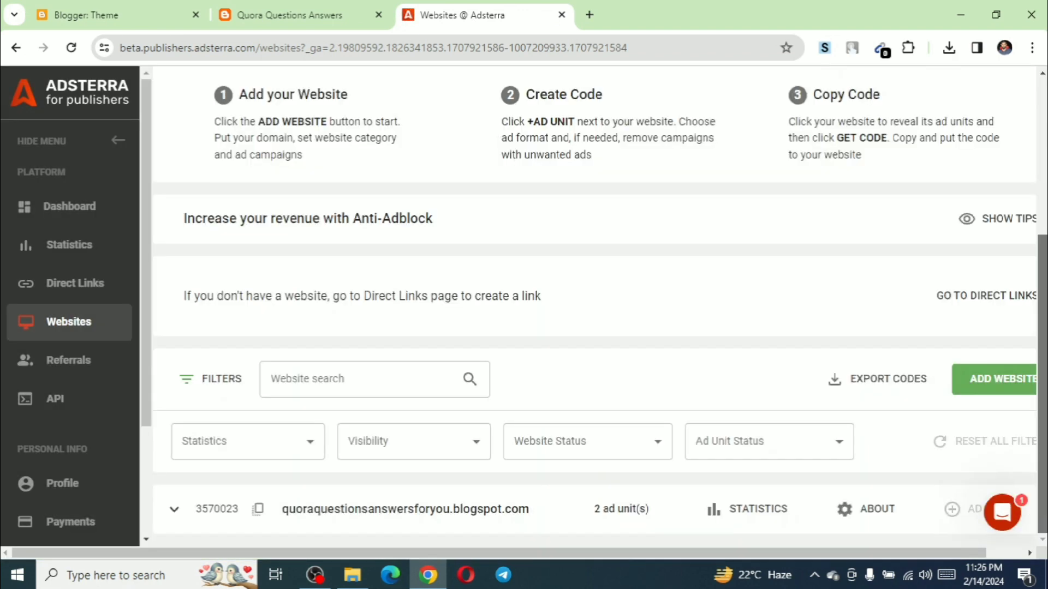
- Expand the blog's ad units, open the Popunder code, and copy its script snippet
{"action": "left_click", "coordinate": [184, 516]}
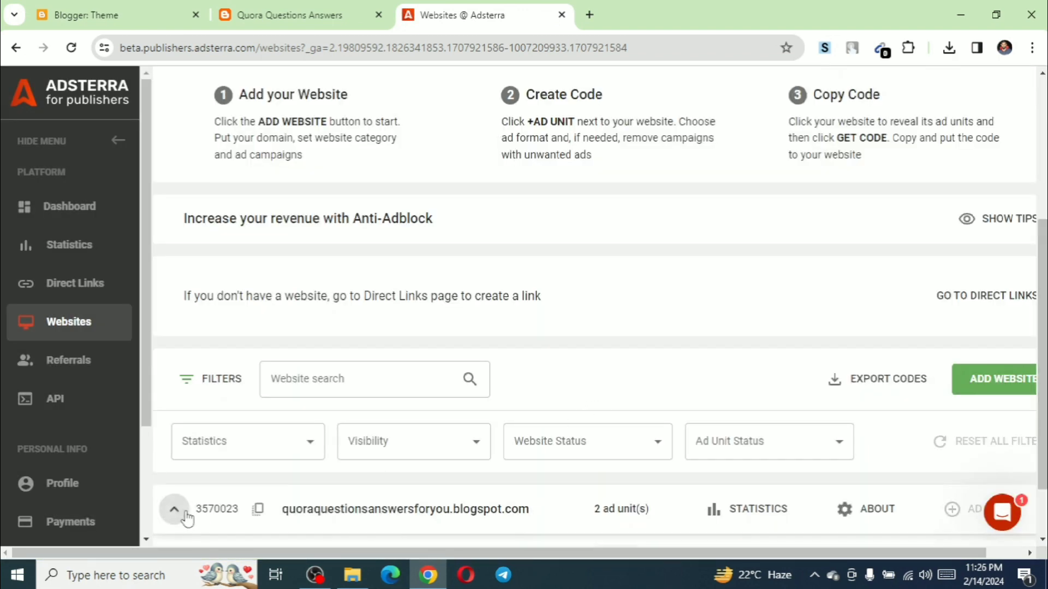
{"action": "left_click_drag", "start_coordinate": [1040, 254], "coordinate": [1040, 297]}
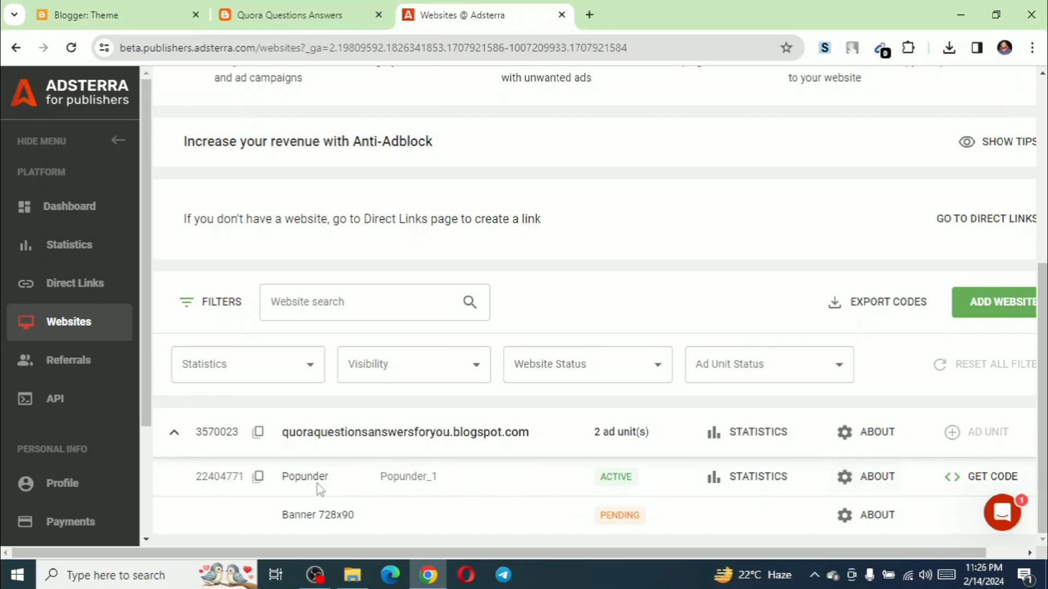
{"action": "left_click", "coordinate": [973, 486]}
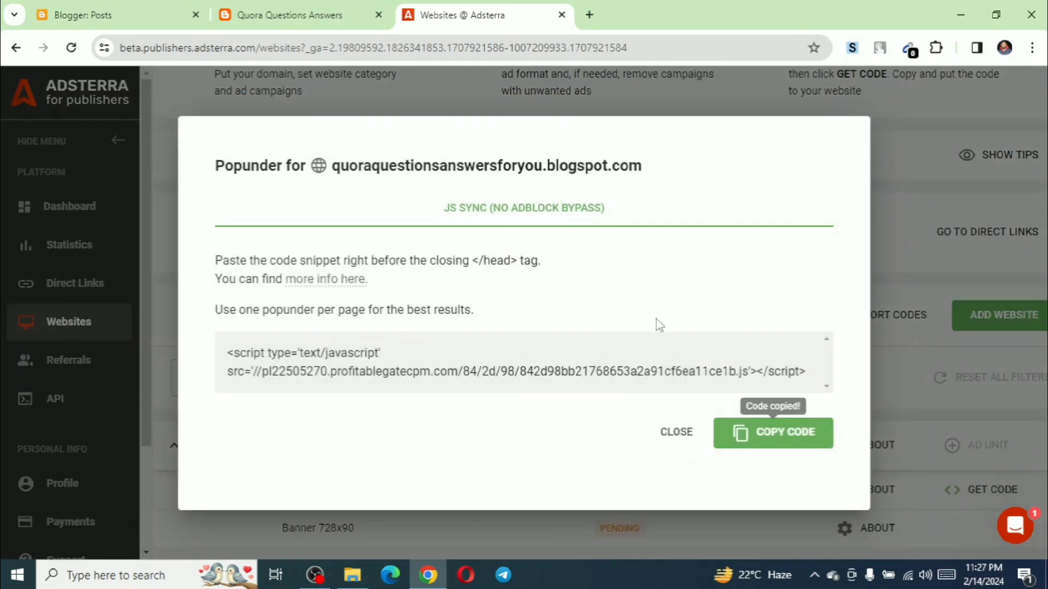
{"action": "left_click", "coordinate": [801, 431]}
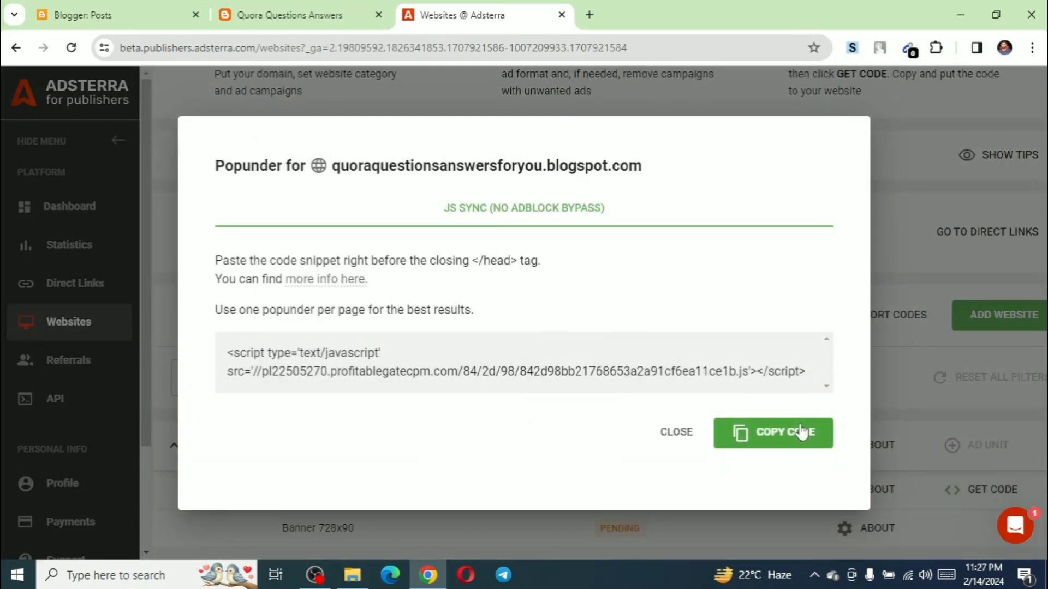
{"action": "left_click", "coordinate": [795, 444]}
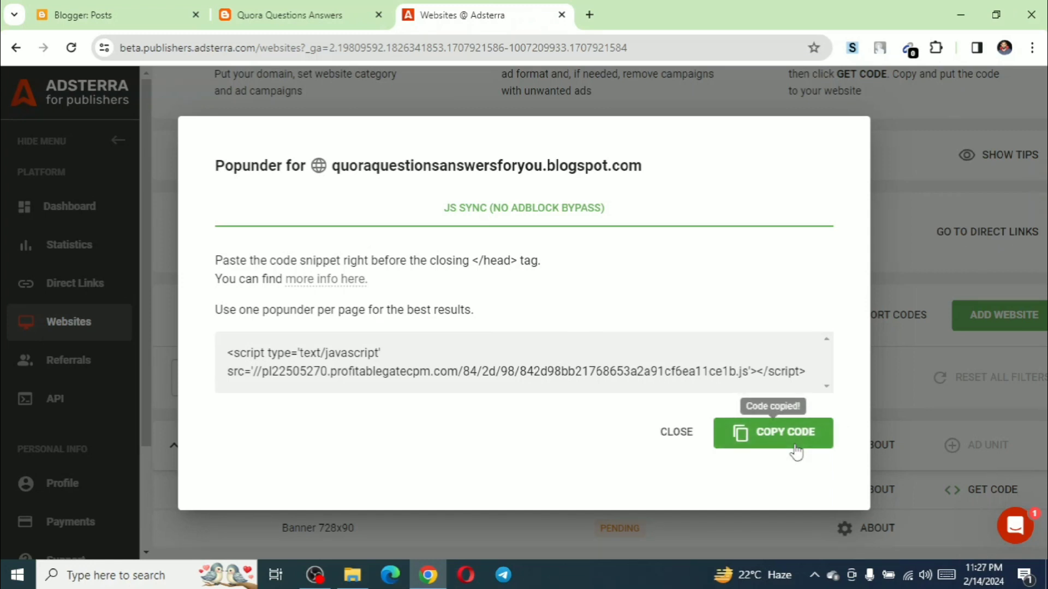
- Switch to Blogger and open the Quora Questions Answers blog's theme for HTML editing
{"action": "left_click", "coordinate": [268, 15]}
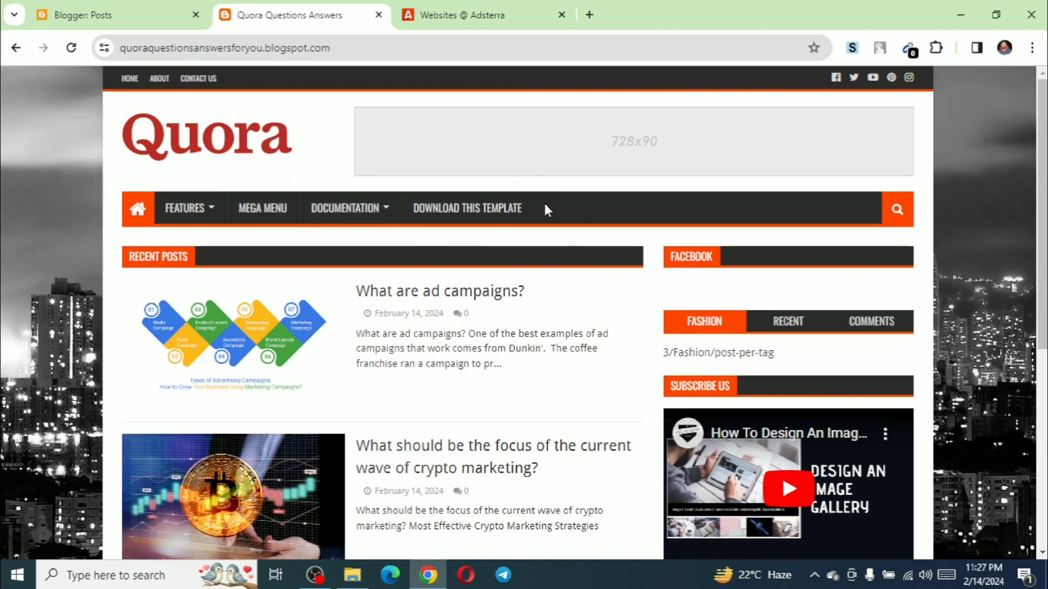
{"action": "left_click", "coordinate": [115, 7]}
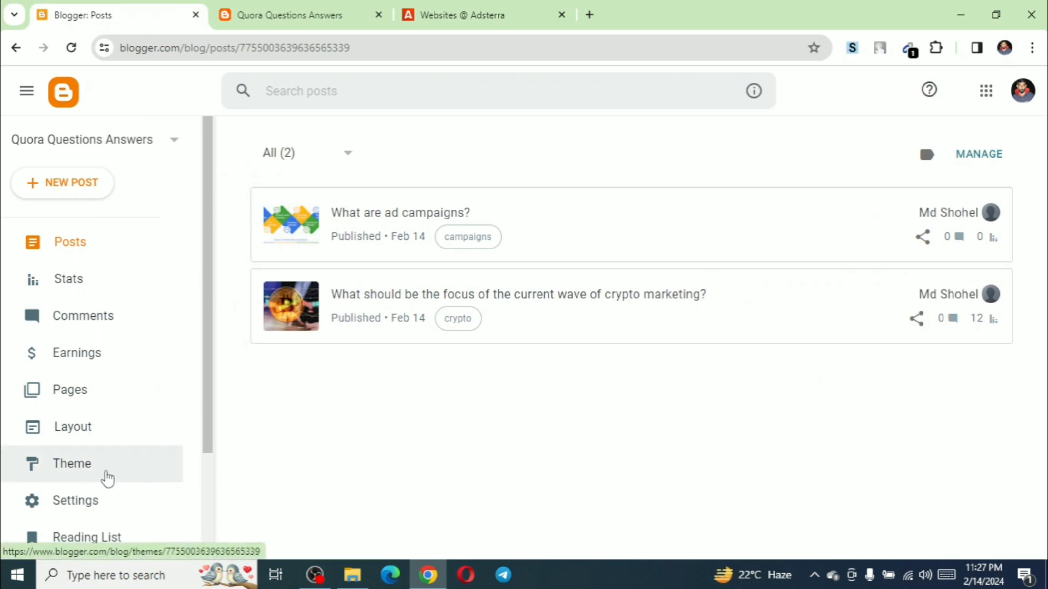
{"action": "left_click", "coordinate": [60, 478]}
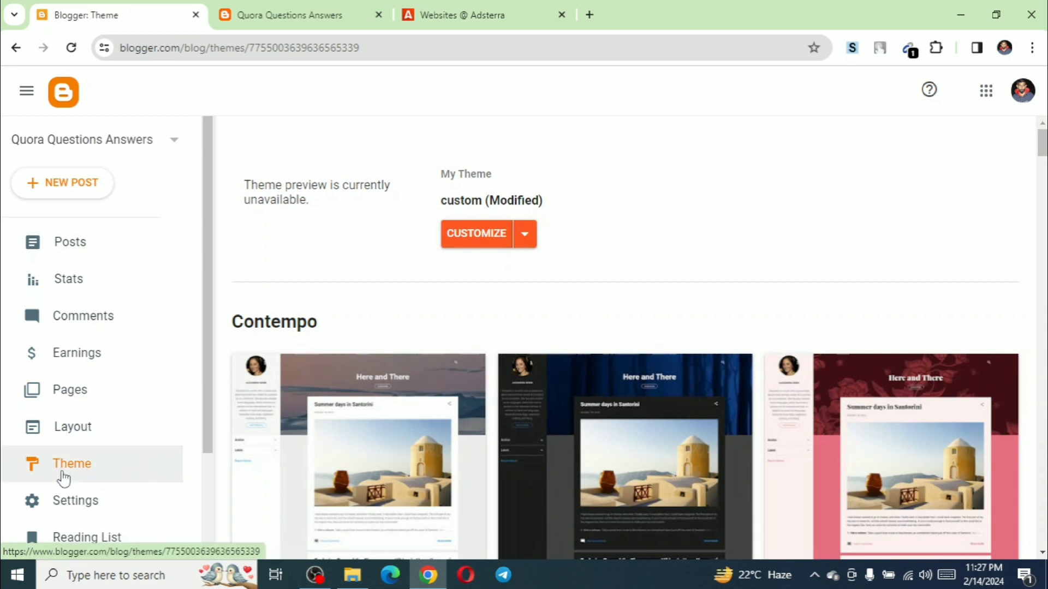
{"action": "left_click", "coordinate": [526, 236]}
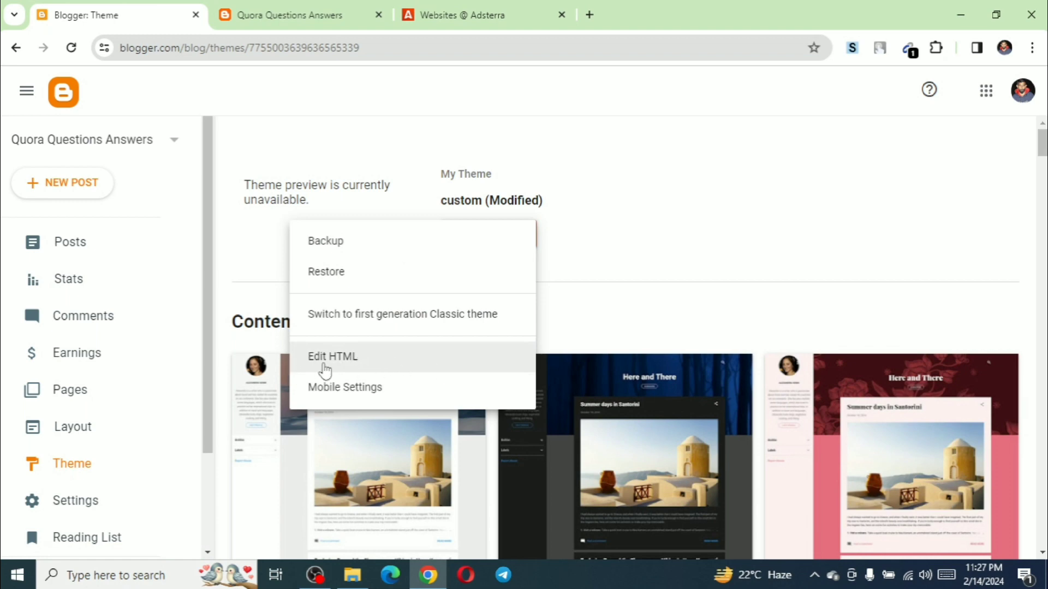
{"action": "left_click", "coordinate": [391, 371]}
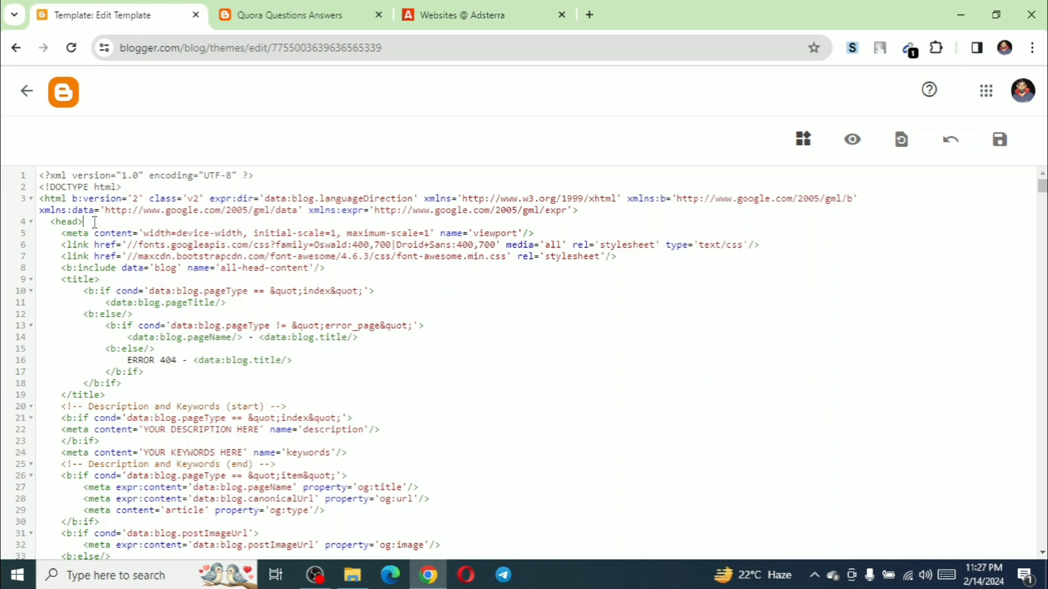
- Insert the copied Popunder script on a new line directly after the opening <head> tag and save the theme
{"action": "left_click", "coordinate": [94, 222]}
{"action": "key", "text": "Return"}
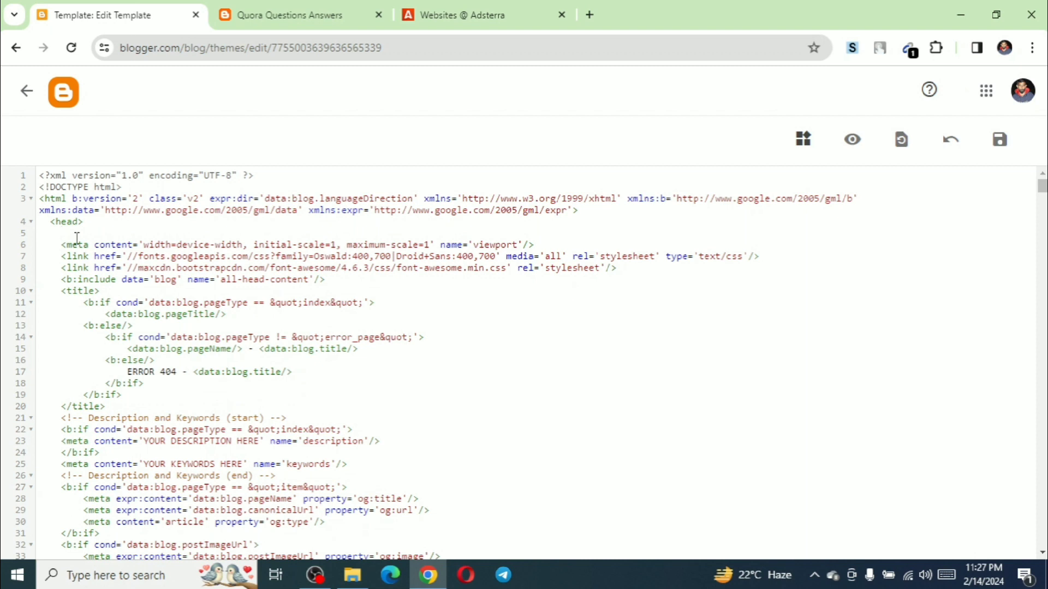
{"action": "key", "text": "ctrl+v"}
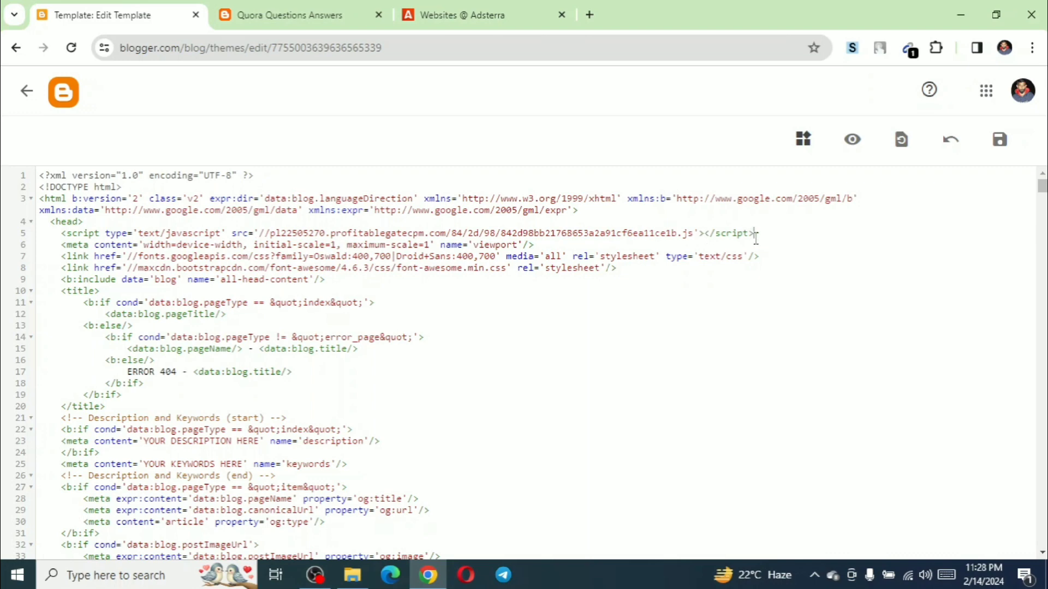
{"action": "left_click", "coordinate": [998, 153]}
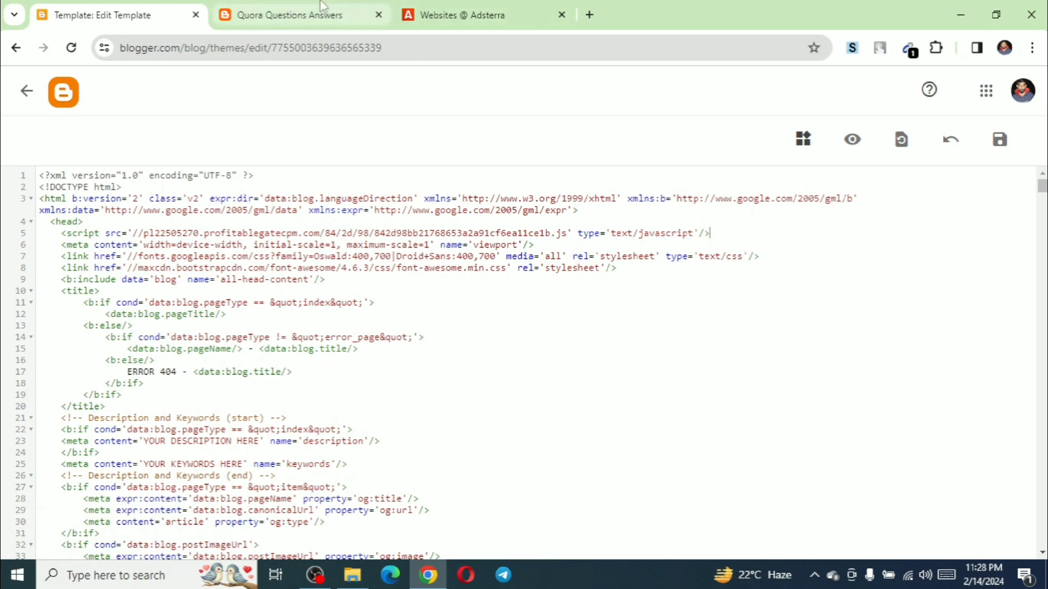
- Test the popunder on the reloaded live blog by opening its recent posts, and close the ad pages it opens
{"action": "left_click", "coordinate": [329, 12]}
{"action": "left_click", "coordinate": [74, 49]}
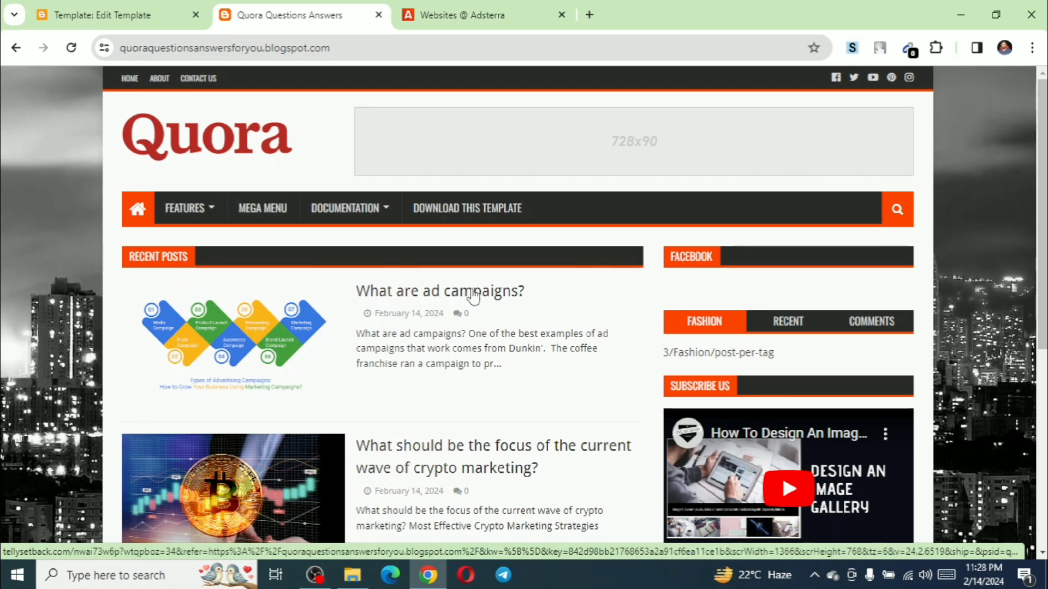
{"action": "left_click", "coordinate": [421, 301]}
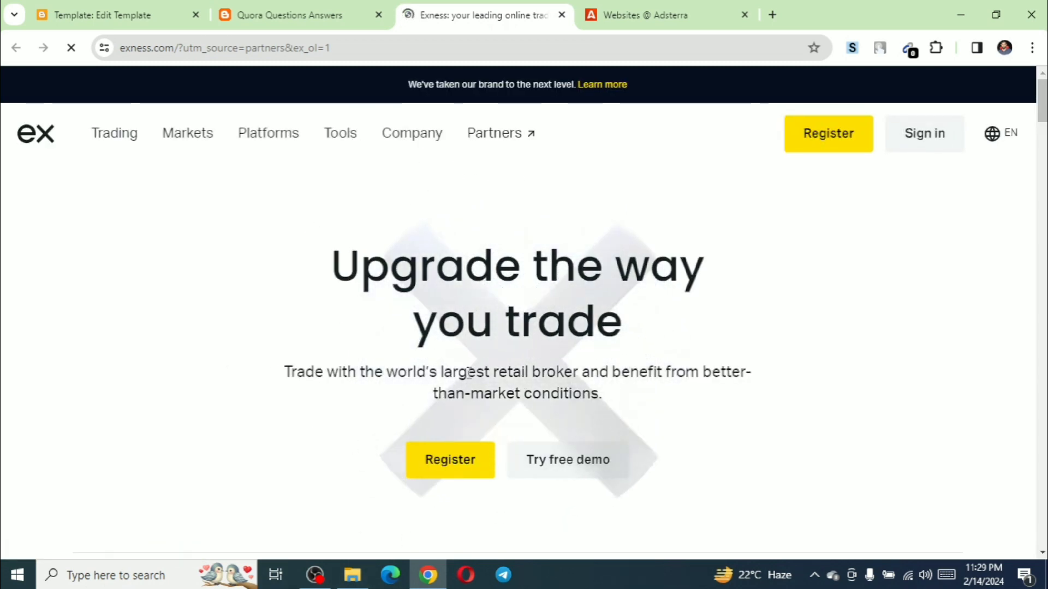
{"action": "left_click", "coordinate": [305, 13]}
{"action": "left_click", "coordinate": [416, 444]}
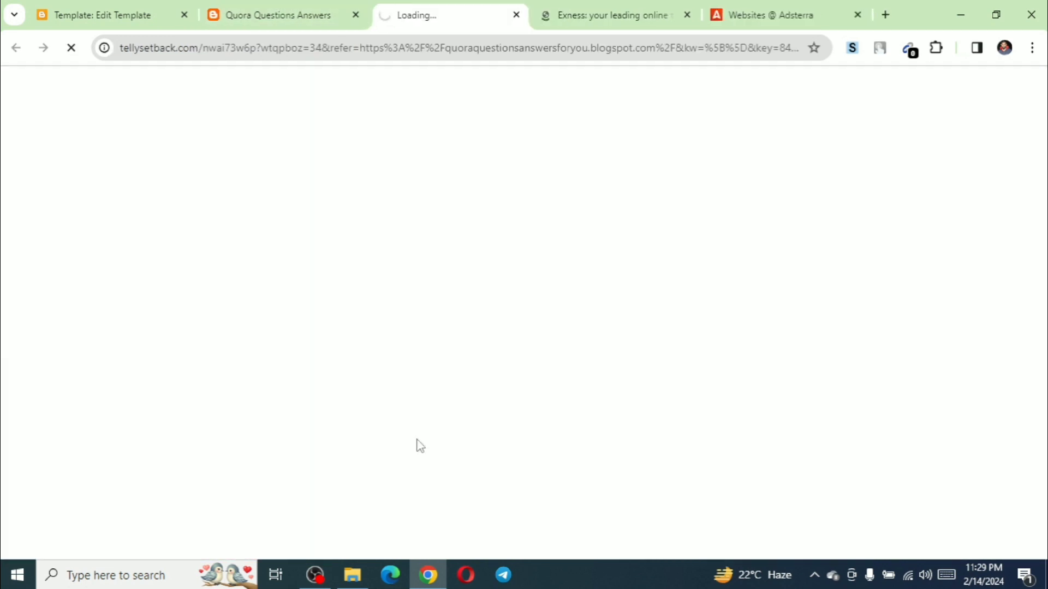
{"action": "left_click", "coordinate": [299, 13]}
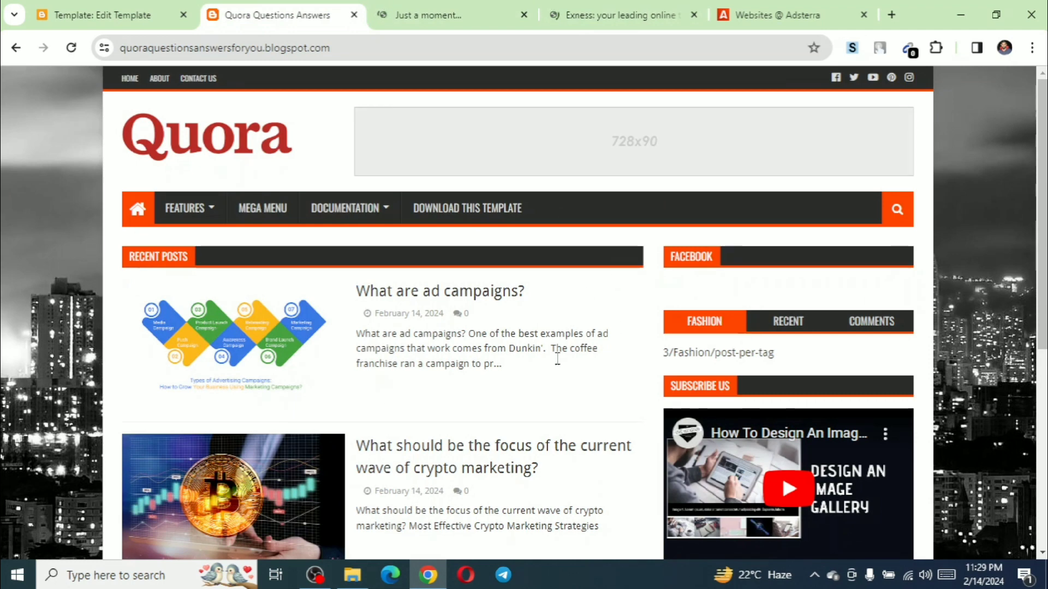
{"action": "left_click", "coordinate": [693, 15]}
{"action": "left_click", "coordinate": [524, 15]}
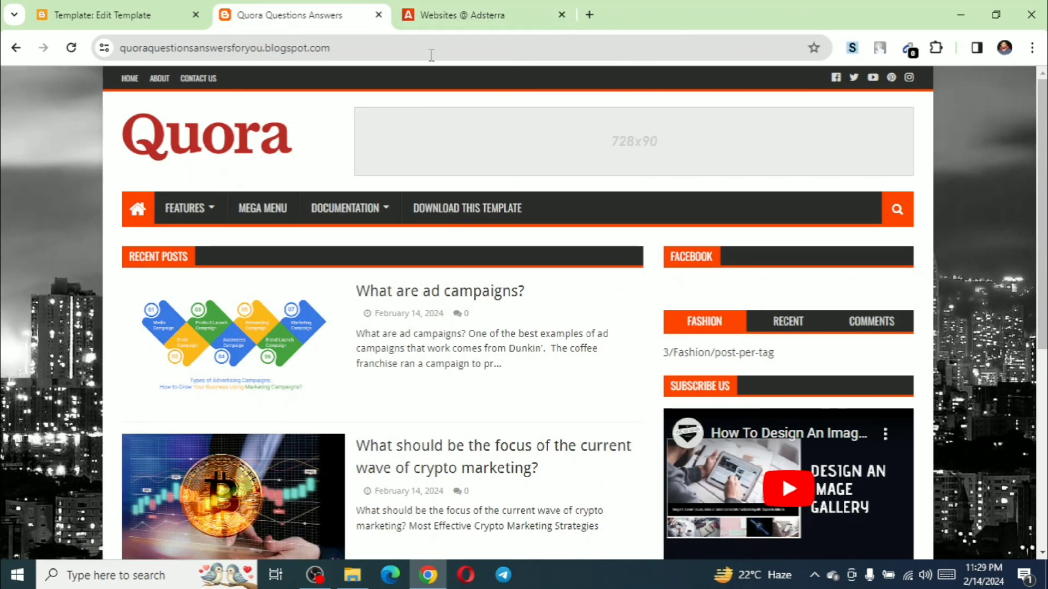
- Dismiss the Popunder code on Adsterra, reload the Websites page and check the status of the blog's ad units
{"action": "left_click", "coordinate": [480, 7]}
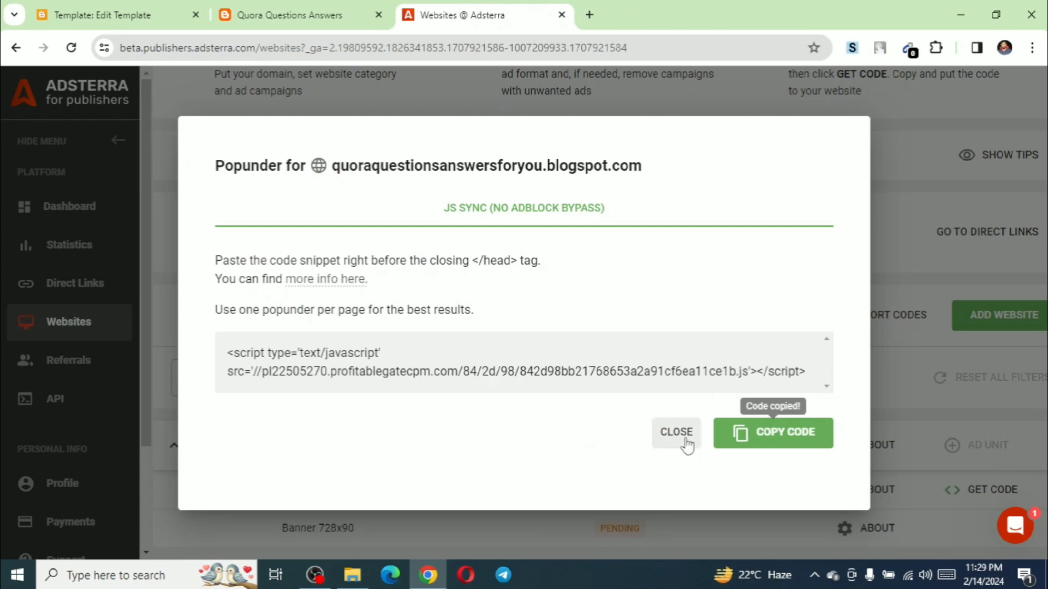
{"action": "left_click", "coordinate": [685, 441]}
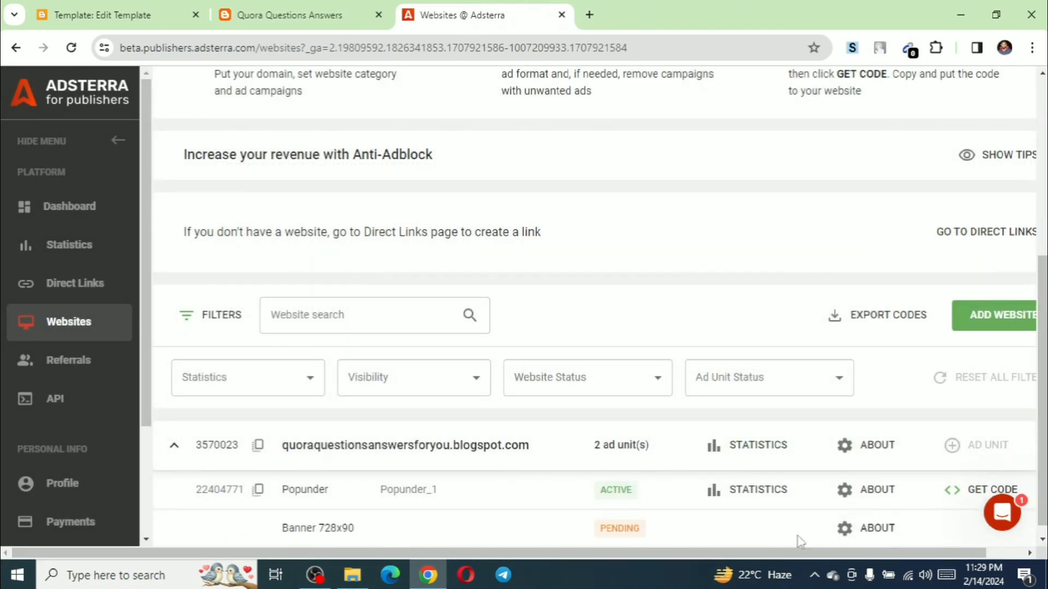
{"action": "left_click", "coordinate": [75, 48]}
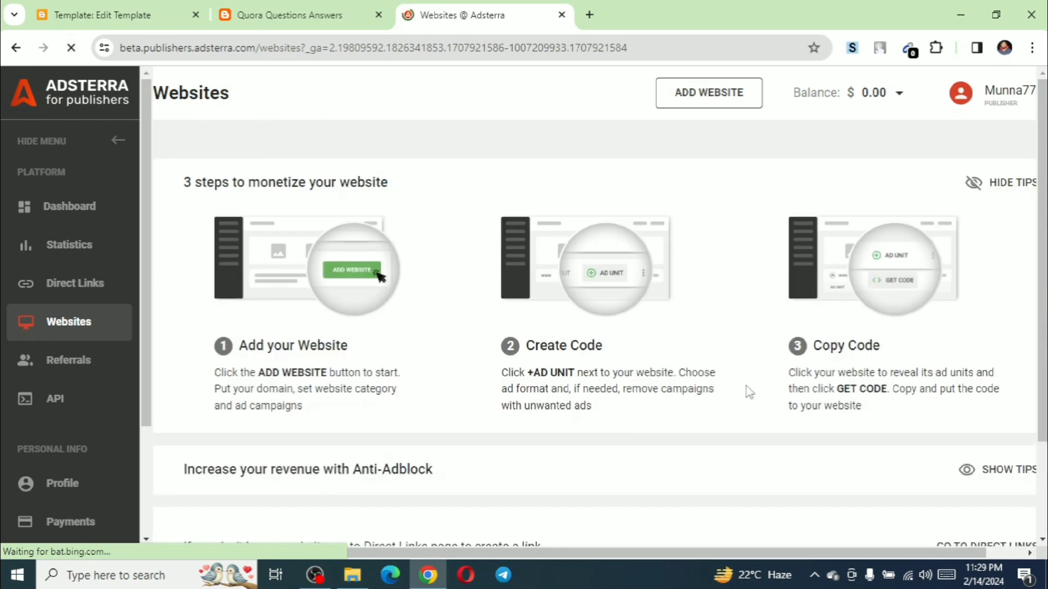
{"action": "scroll", "coordinate": [1029, 334], "scroll_direction": "down", "scroll_amount": 5}
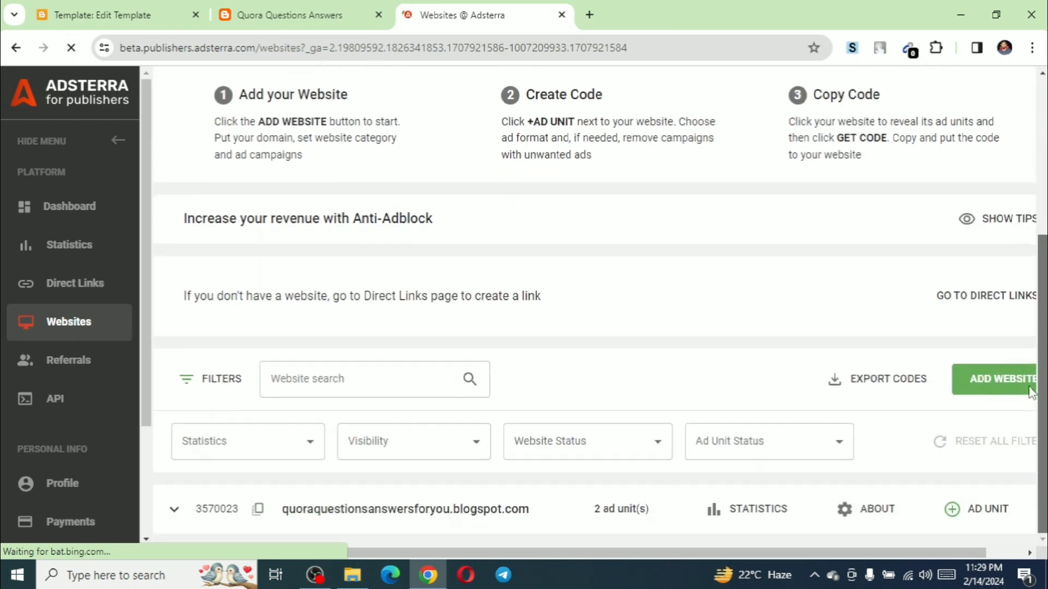
{"action": "left_click", "coordinate": [174, 509]}
{"action": "scroll", "coordinate": [1040, 322], "scroll_direction": "down", "scroll_amount": 1}
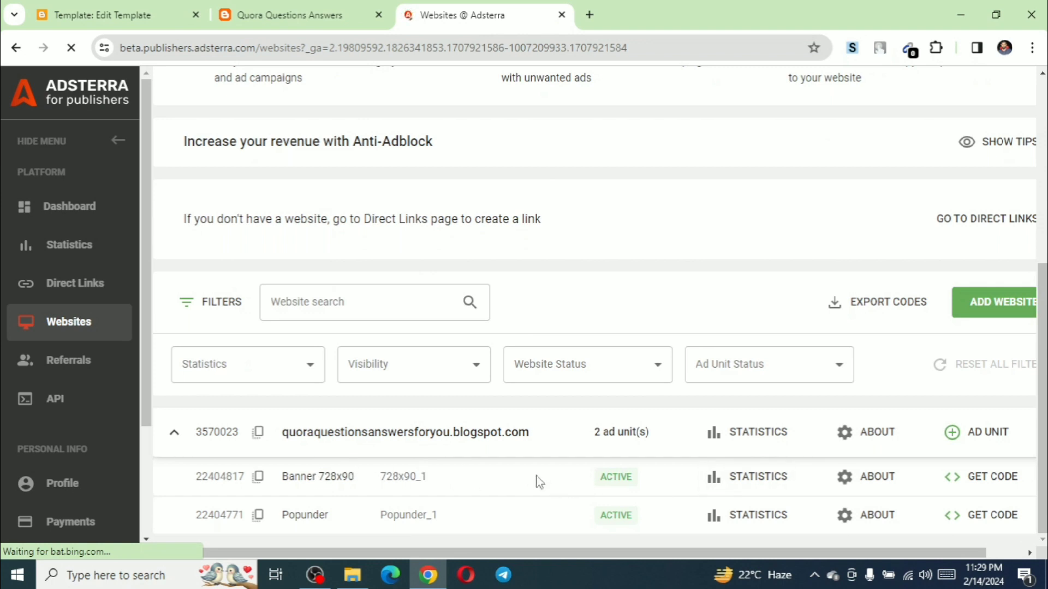
- Check the 728x90 placeholder in the blog header and copy the Banner 728x90 code from Adsterra
{"action": "left_click", "coordinate": [289, 14]}
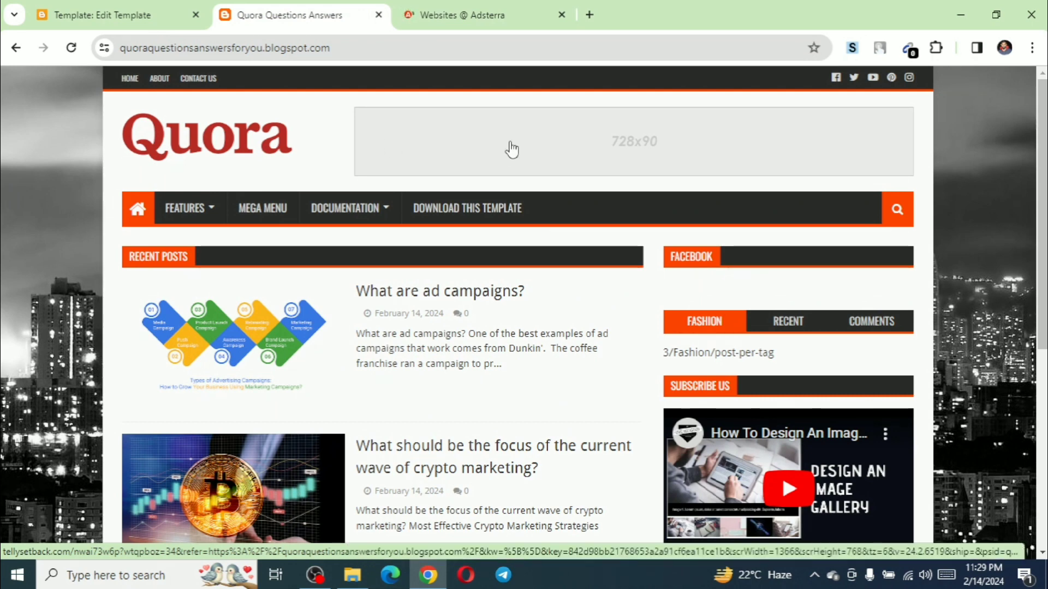
{"action": "left_click", "coordinate": [456, 6]}
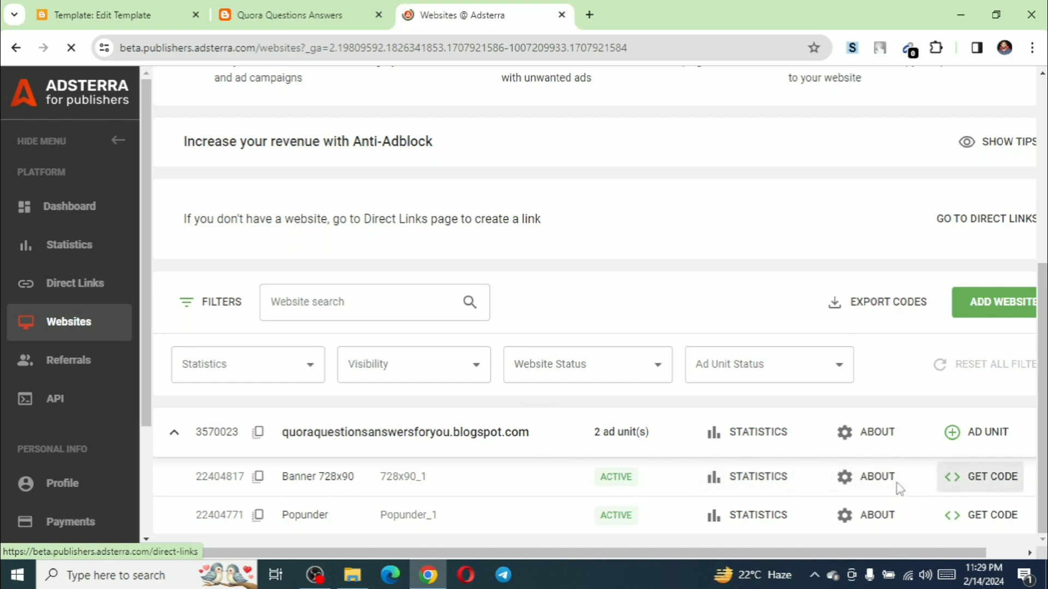
{"action": "left_click", "coordinate": [967, 482]}
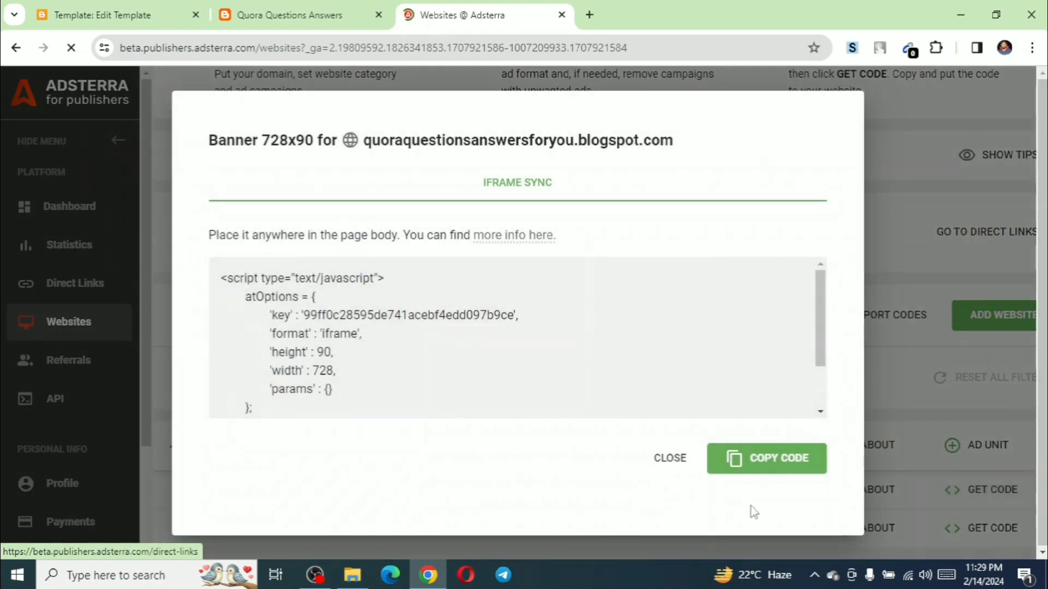
{"action": "left_click", "coordinate": [766, 468]}
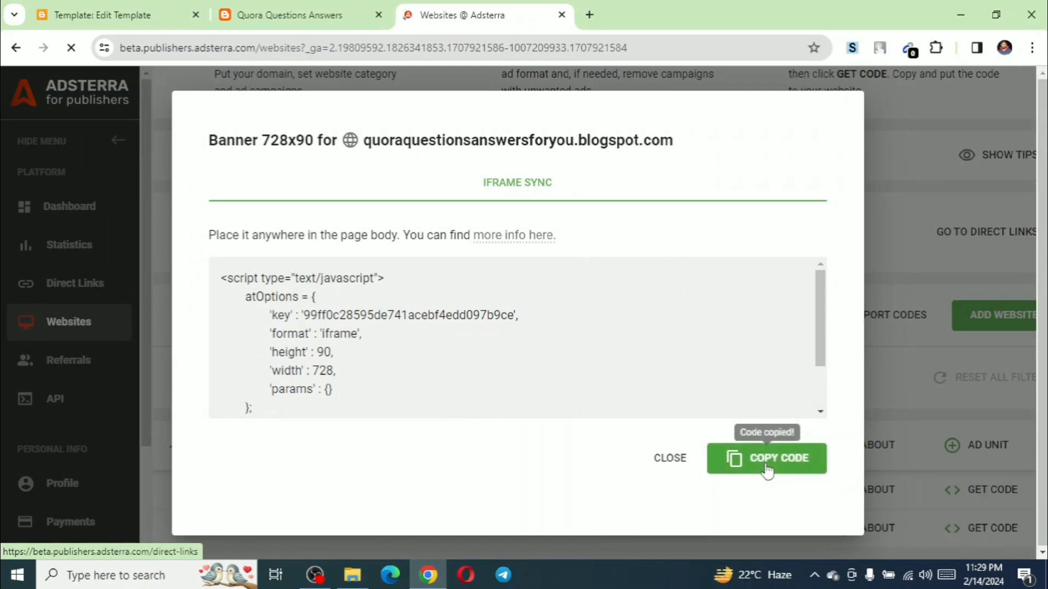
- Leave Blogger's theme HTML editor and open the blog's layout at the Ads 728x90 section
{"action": "left_click", "coordinate": [98, 8]}
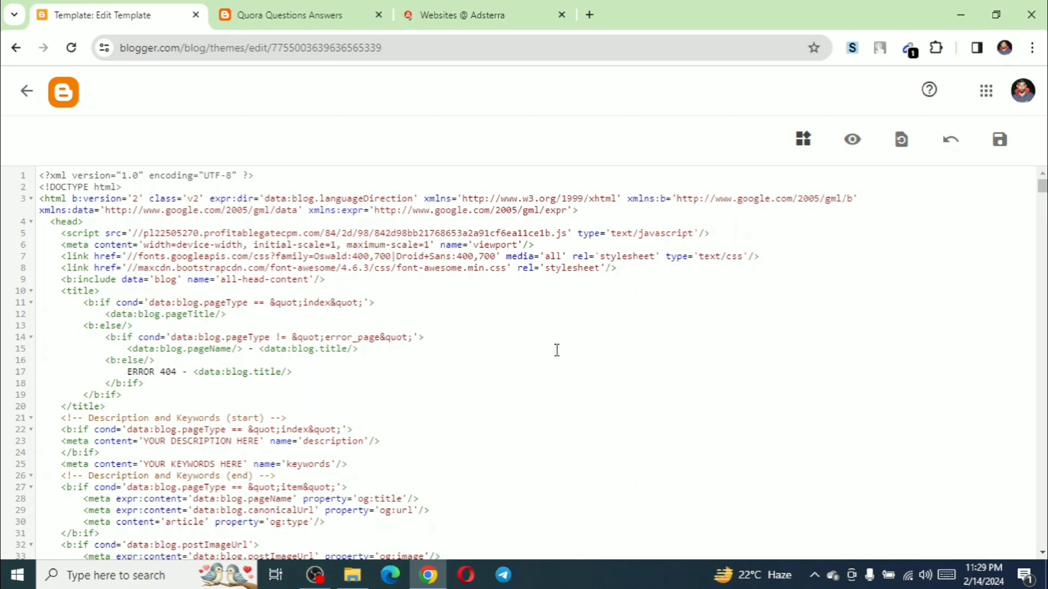
{"action": "left_click", "coordinate": [25, 92]}
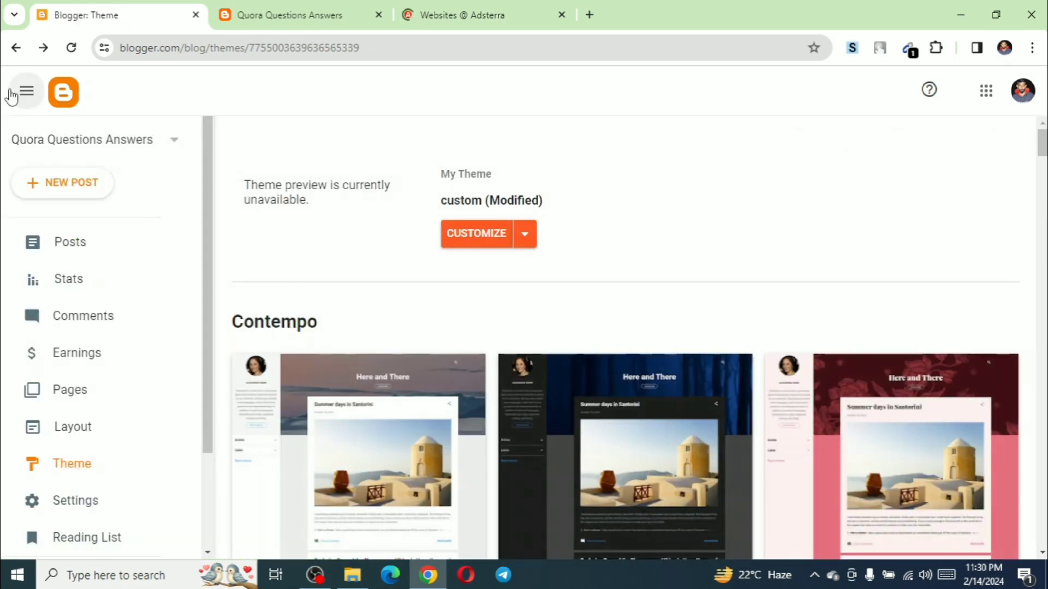
{"action": "left_click", "coordinate": [80, 425]}
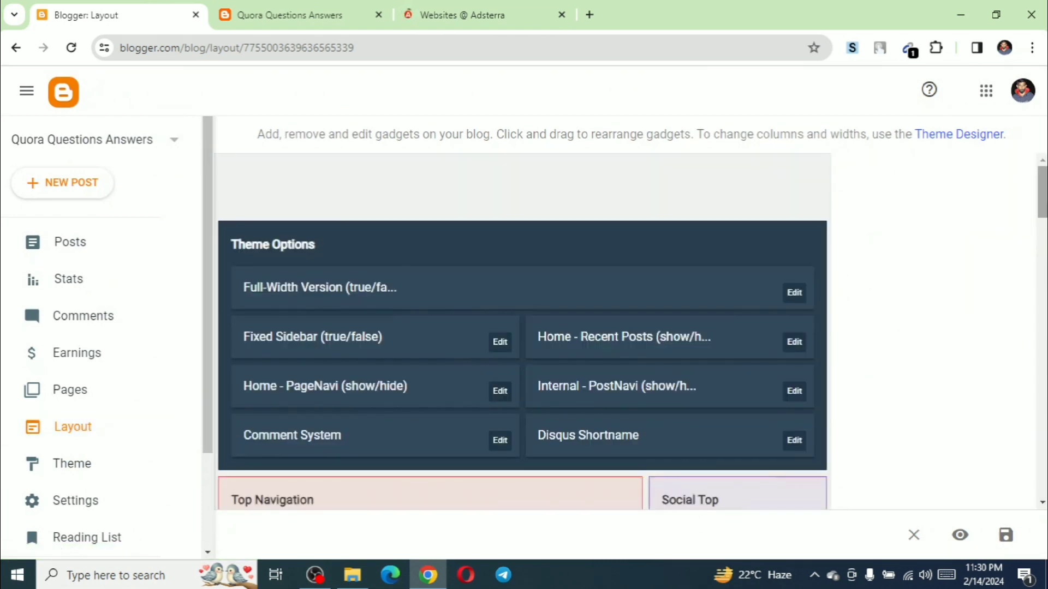
{"action": "scroll", "coordinate": [522, 332], "scroll_direction": "down", "scroll_amount": 5}
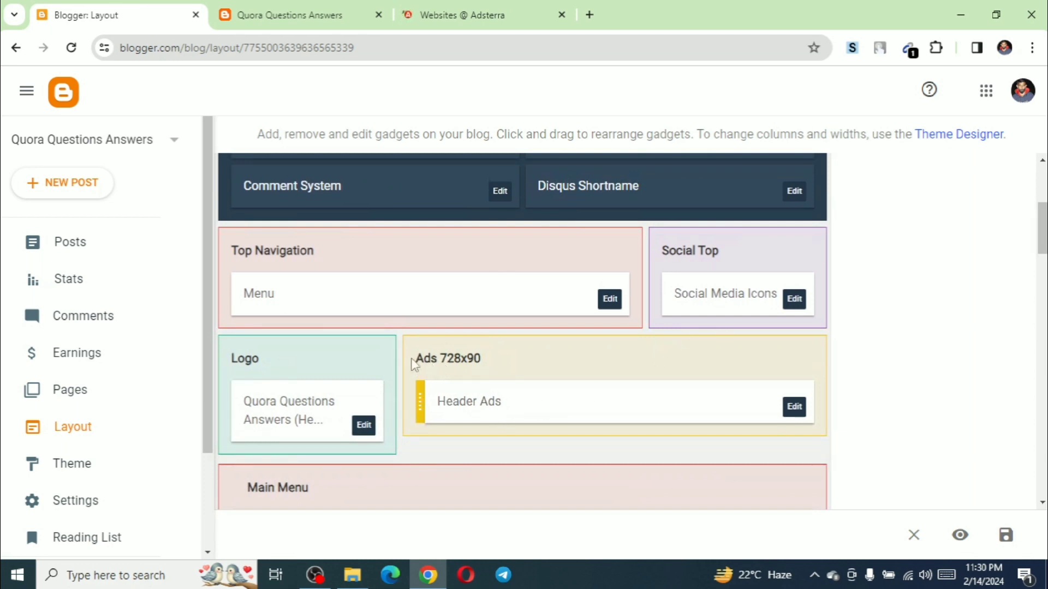
- Replace the Header Ads gadget's content with the copied Banner 728x90 code and save the gadget
{"action": "left_click", "coordinate": [797, 408]}
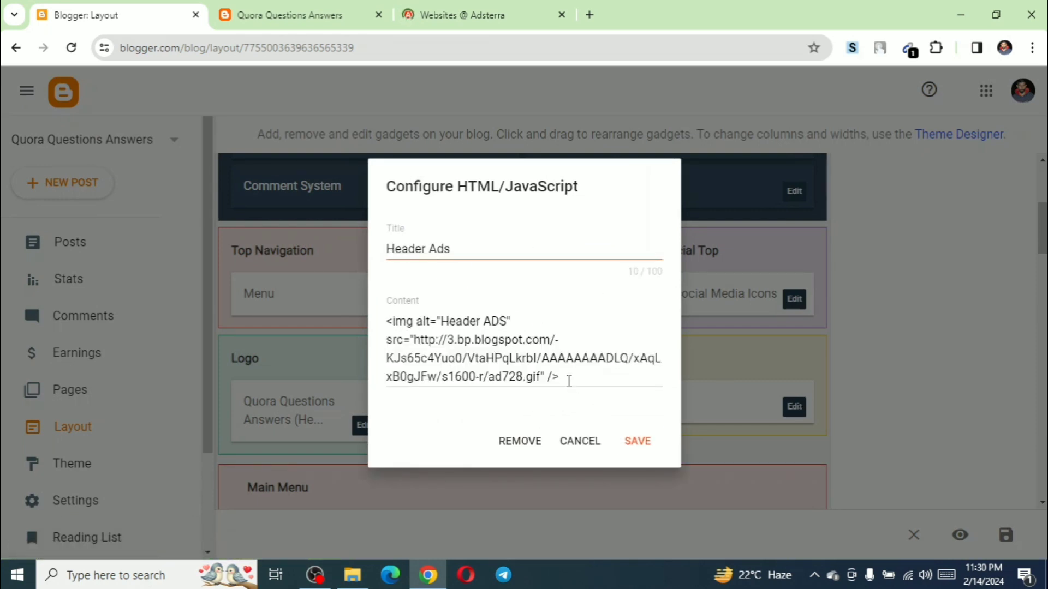
{"action": "key", "text": "ctrl+a"}
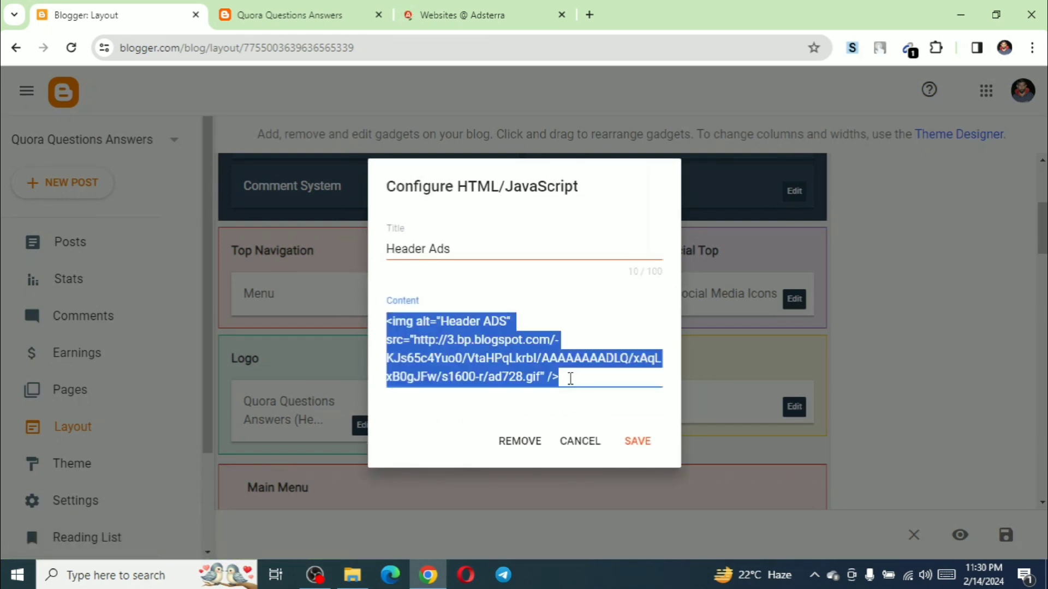
{"action": "key", "text": "BackSpace"}
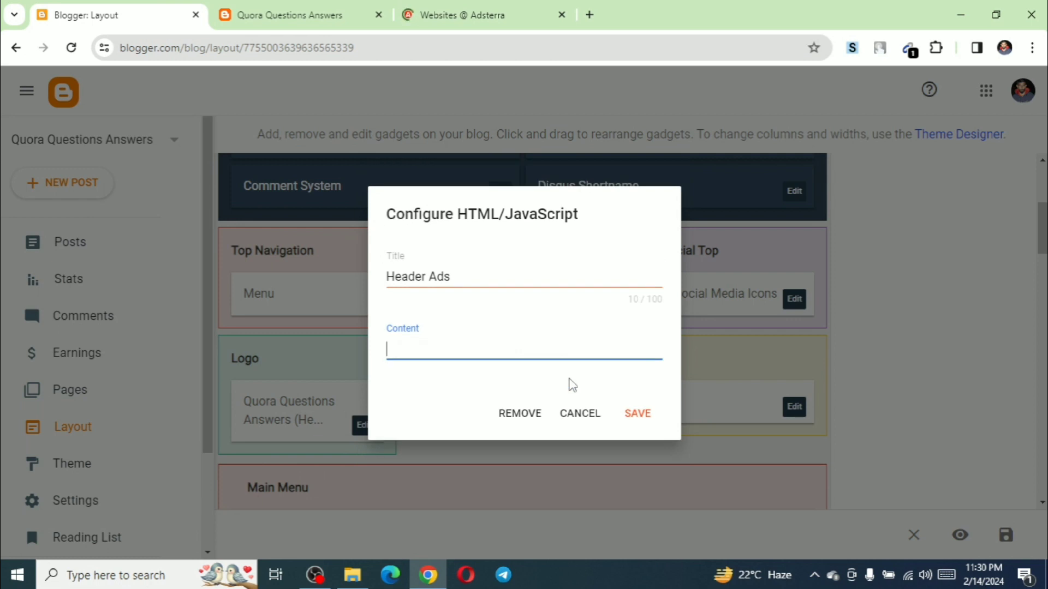
{"action": "left_click", "coordinate": [462, 15]}
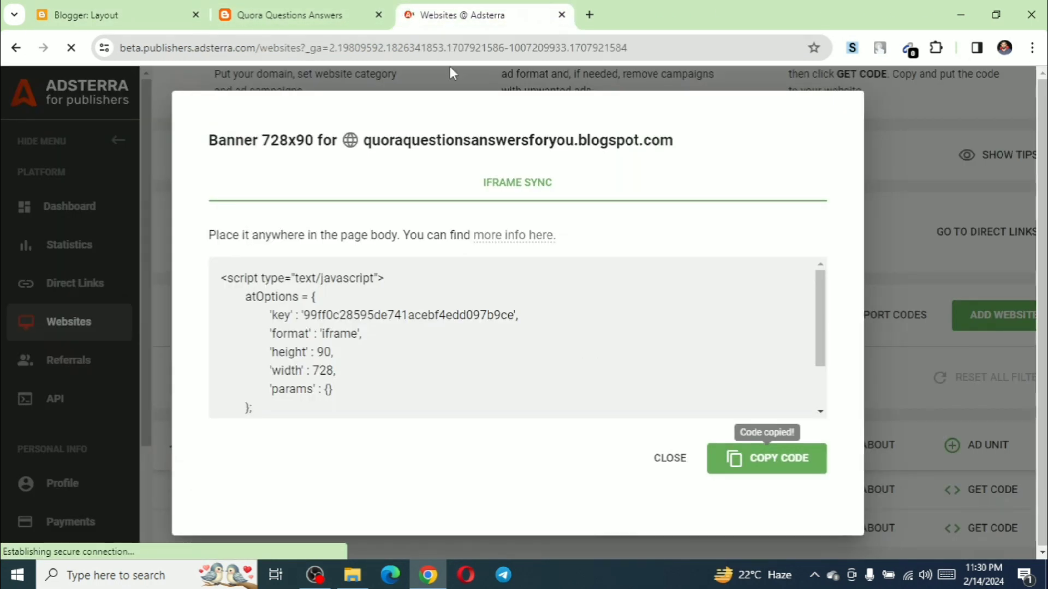
{"action": "left_click", "coordinate": [72, 5]}
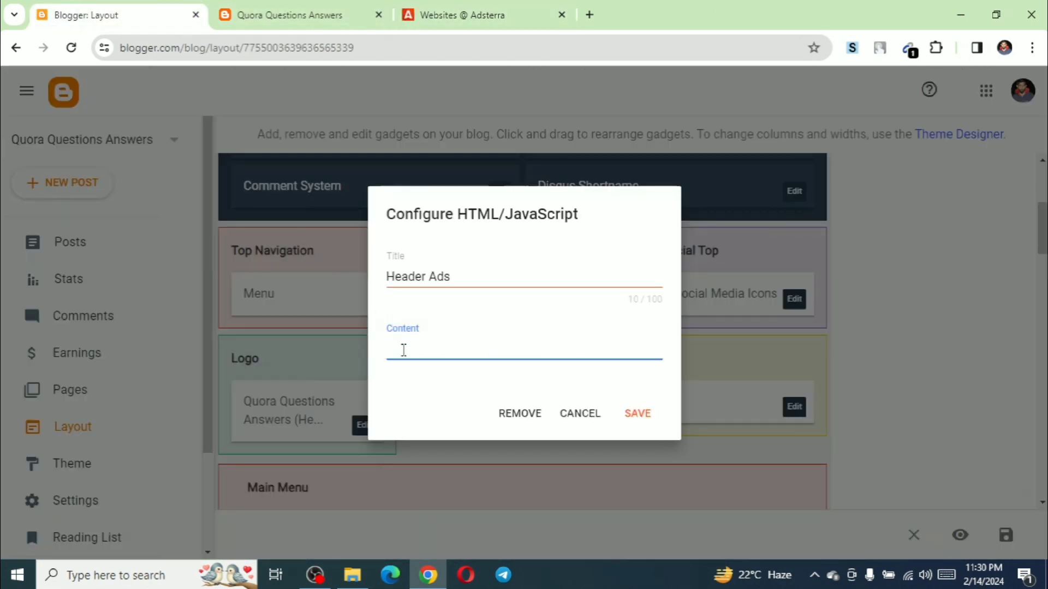
{"action": "key", "text": "ctrl+v"}
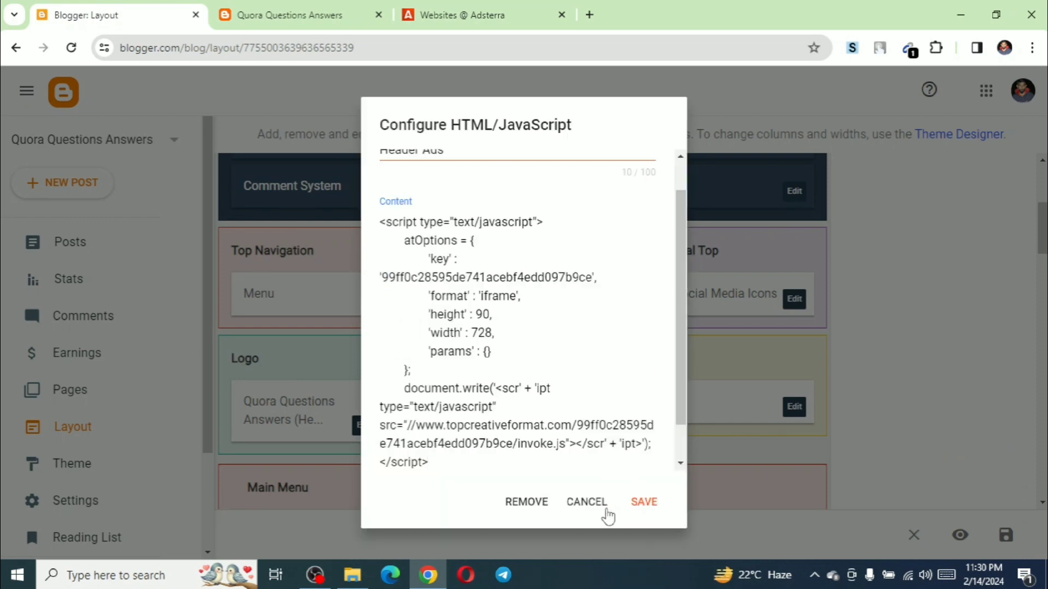
{"action": "left_click", "coordinate": [644, 506]}
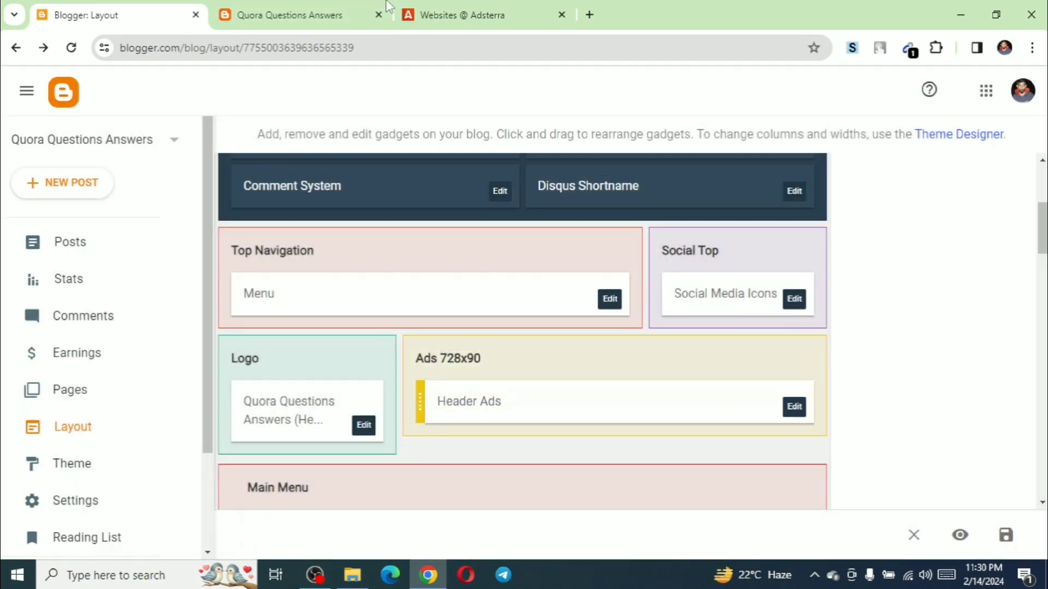
- Reload the live blog to check the banner in its header
{"action": "left_click", "coordinate": [289, 15]}
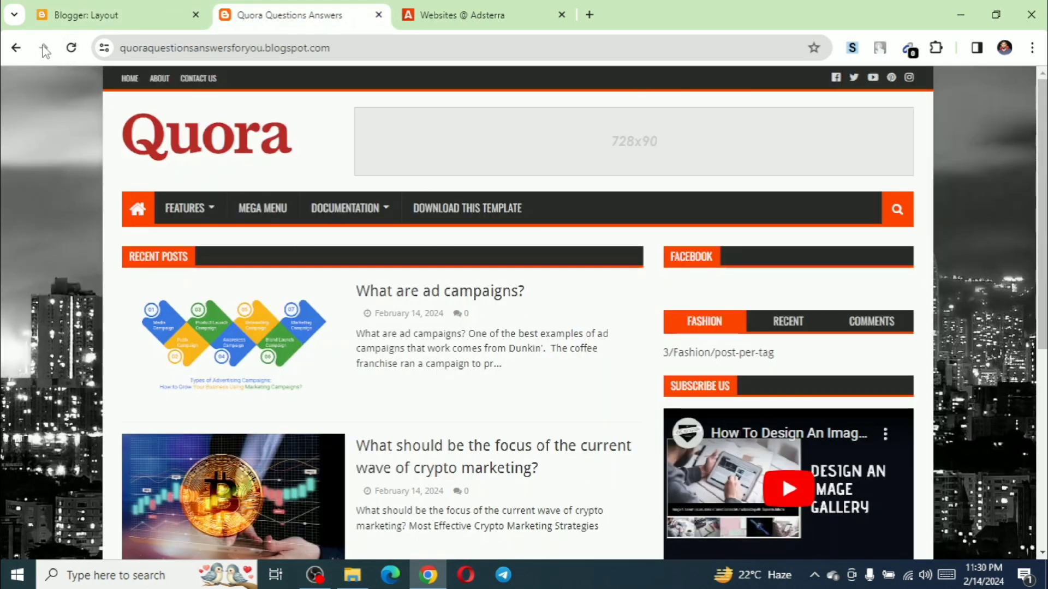
{"action": "left_click", "coordinate": [71, 48]}
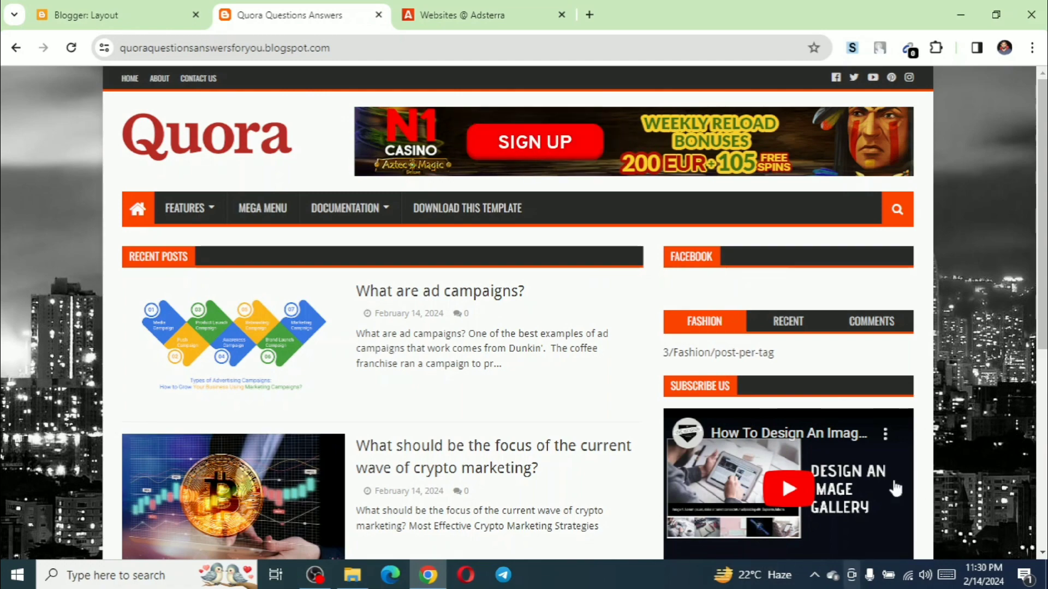
- Switch to Adsterra, close the Banner 728x90 code and request a Social Bar ad unit for the blog
{"action": "left_click", "coordinate": [421, 6]}
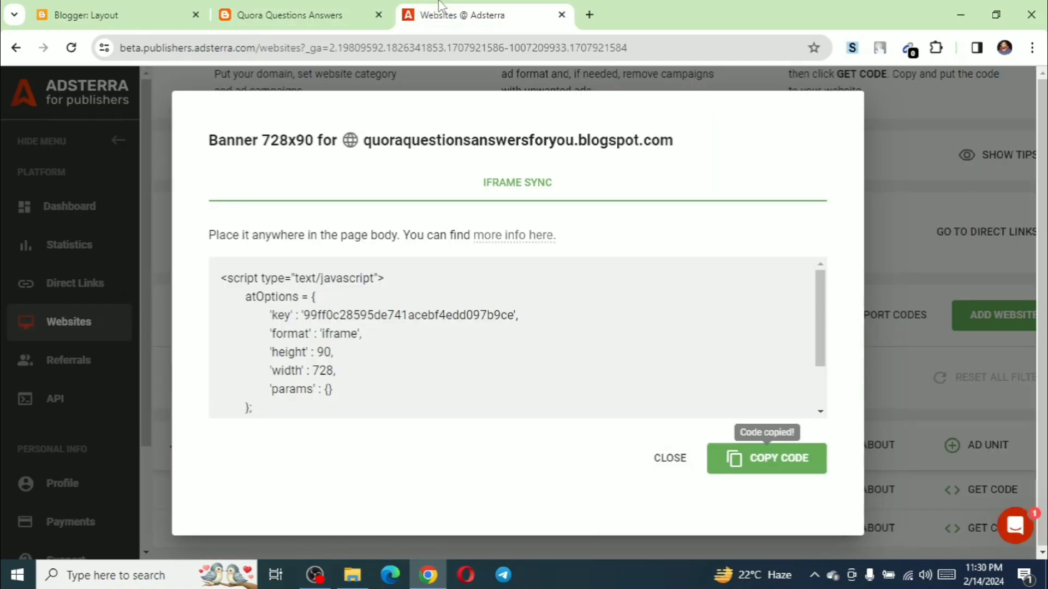
{"action": "left_click", "coordinate": [672, 461]}
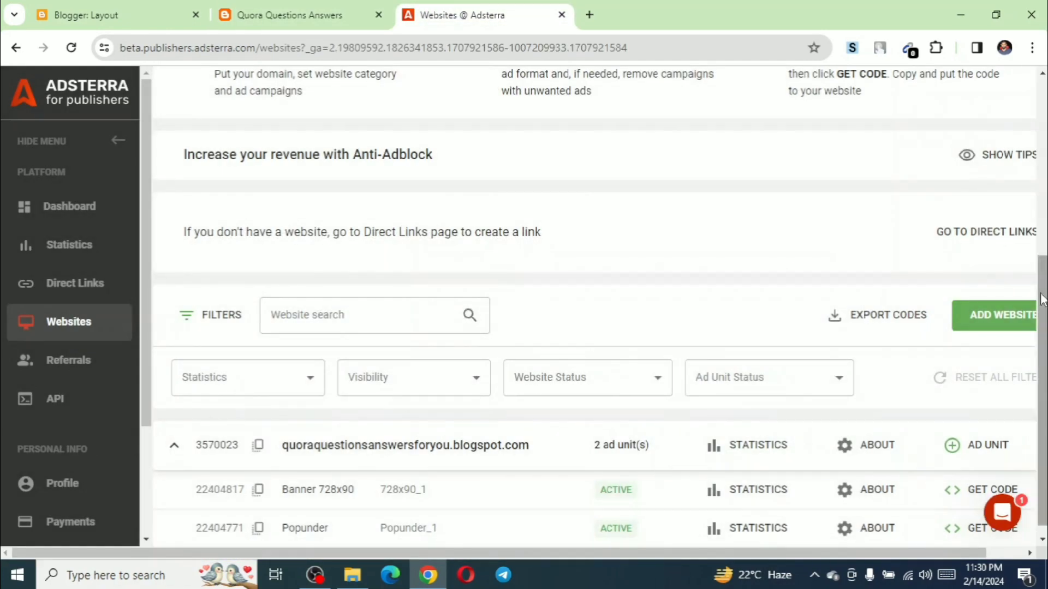
{"action": "scroll", "coordinate": [1042, 267], "scroll_direction": "down", "scroll_amount": 1}
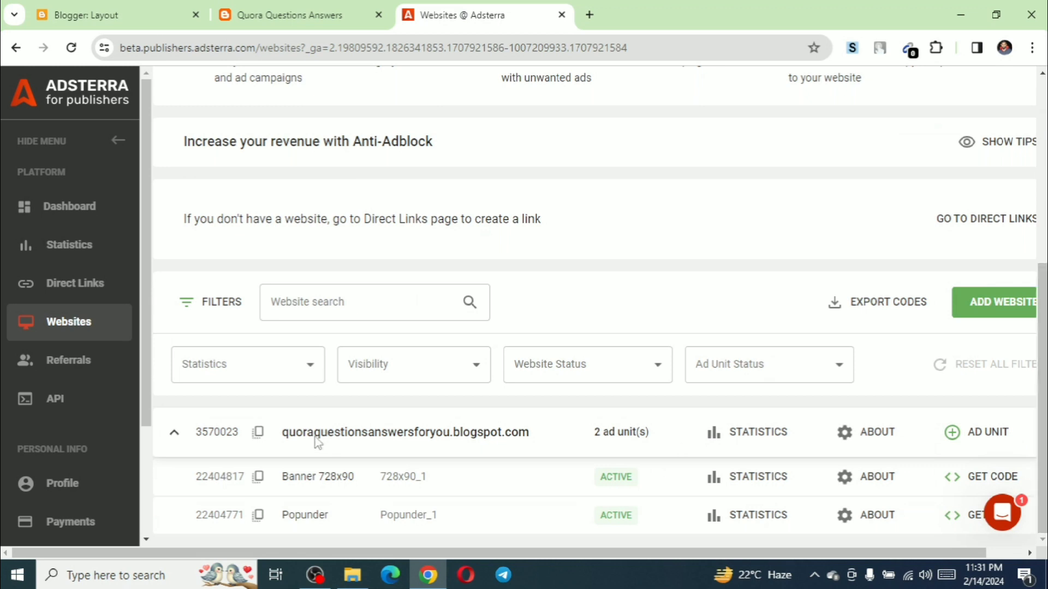
{"action": "left_click", "coordinate": [975, 440]}
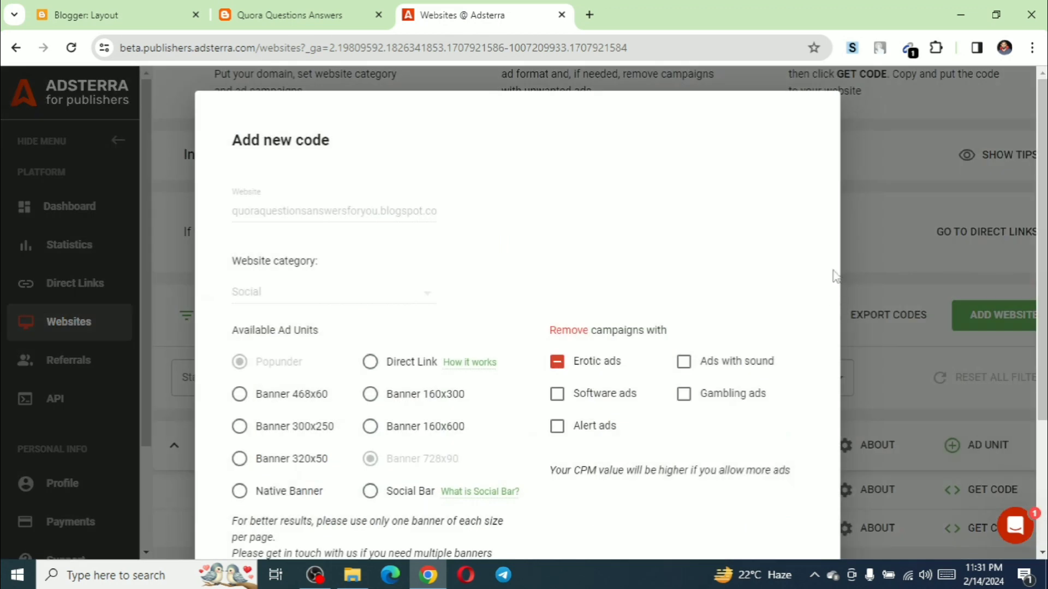
{"action": "scroll", "coordinate": [453, 370], "scroll_direction": "down", "scroll_amount": 3}
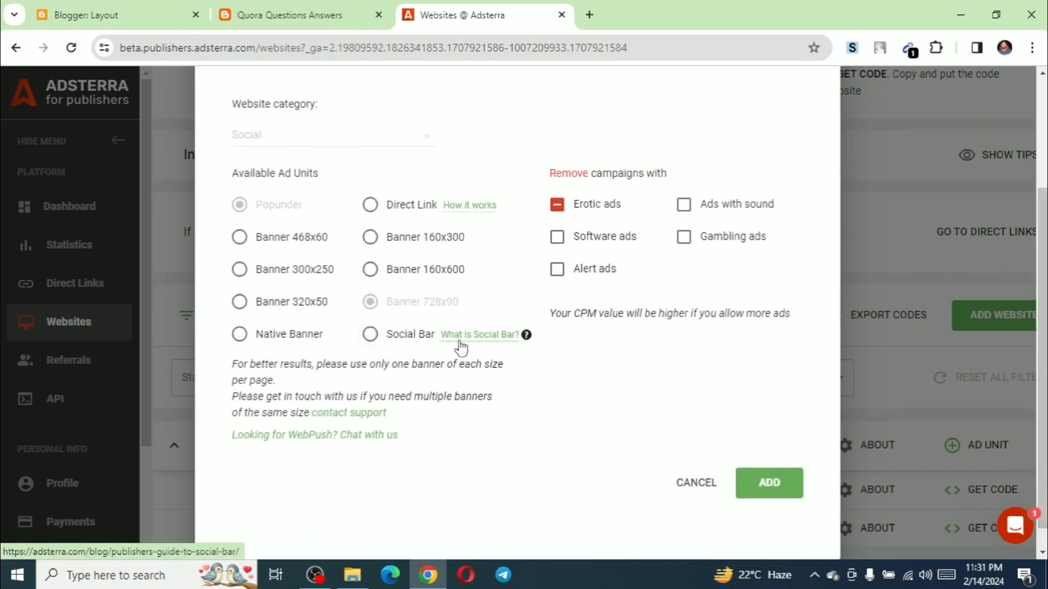
{"action": "left_click", "coordinate": [373, 341]}
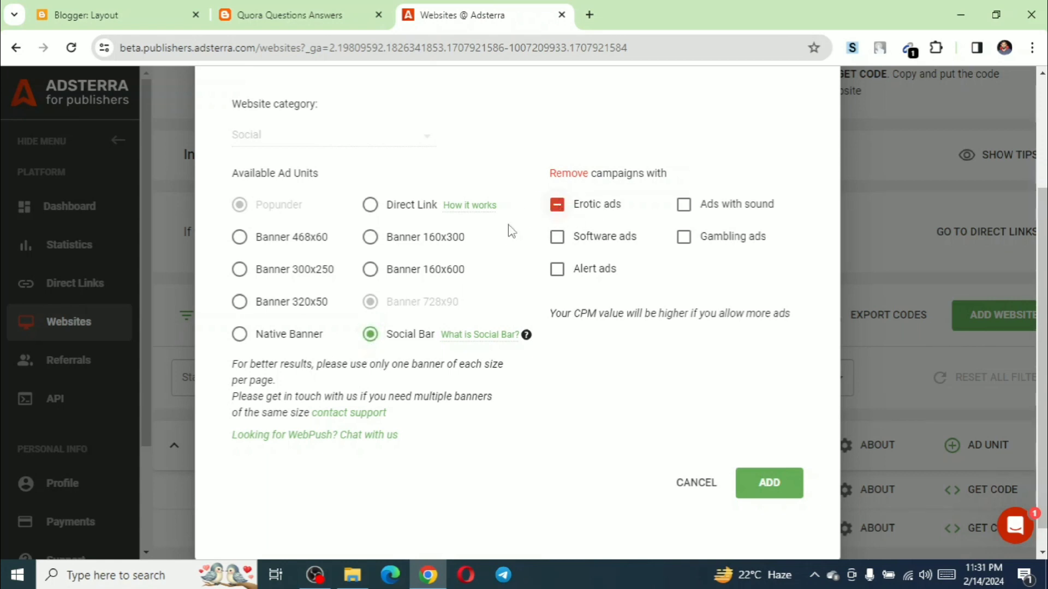
{"action": "left_click", "coordinate": [782, 488]}
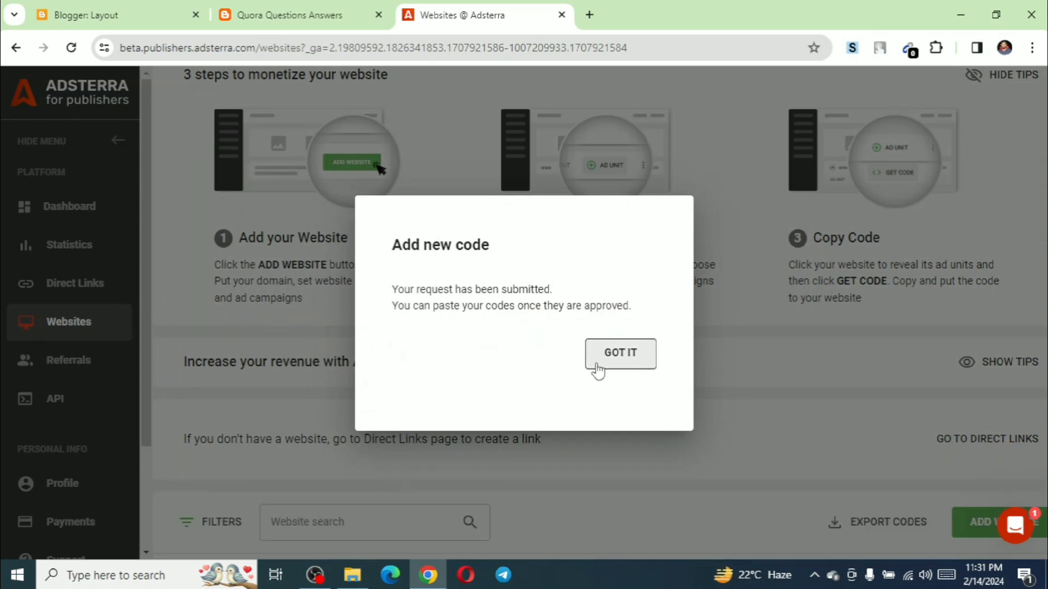
{"action": "left_click", "coordinate": [620, 353]}
- Expand the blog's entry in the websites list to check the status of its Social Bar unit
{"action": "scroll", "coordinate": [624, 370], "scroll_direction": "down", "scroll_amount": 1}
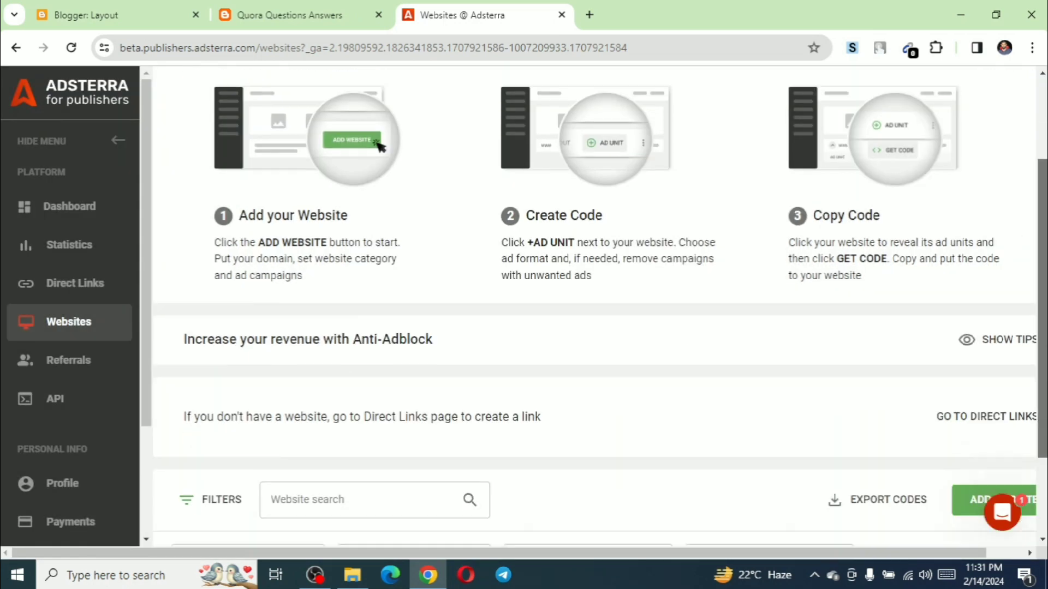
{"action": "scroll", "coordinate": [775, 456], "scroll_direction": "down", "scroll_amount": 2}
{"action": "left_click", "coordinate": [173, 511]}
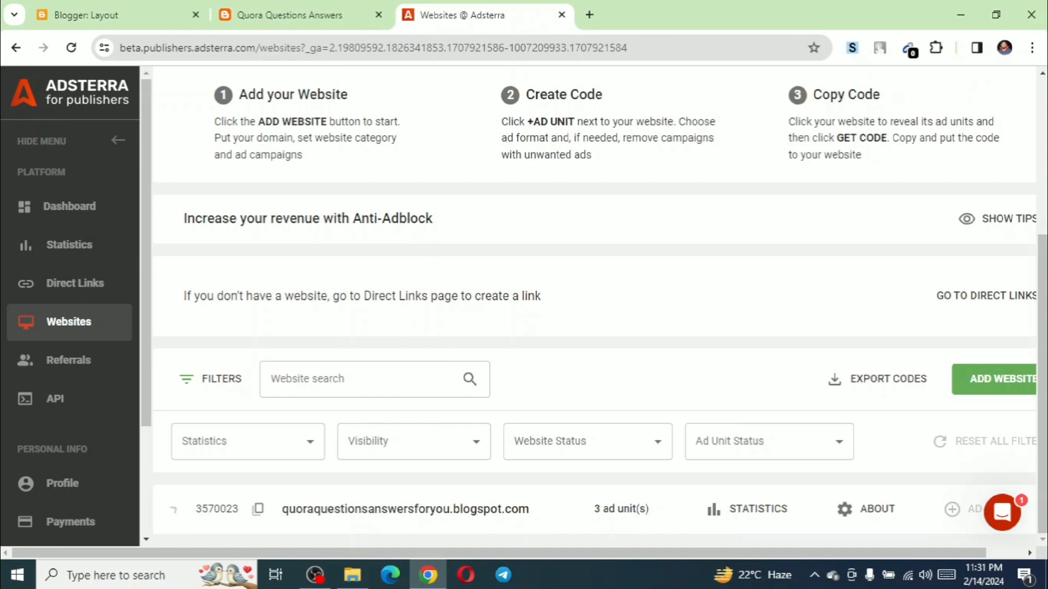
{"action": "scroll", "coordinate": [775, 542], "scroll_direction": "down", "scroll_amount": 2}
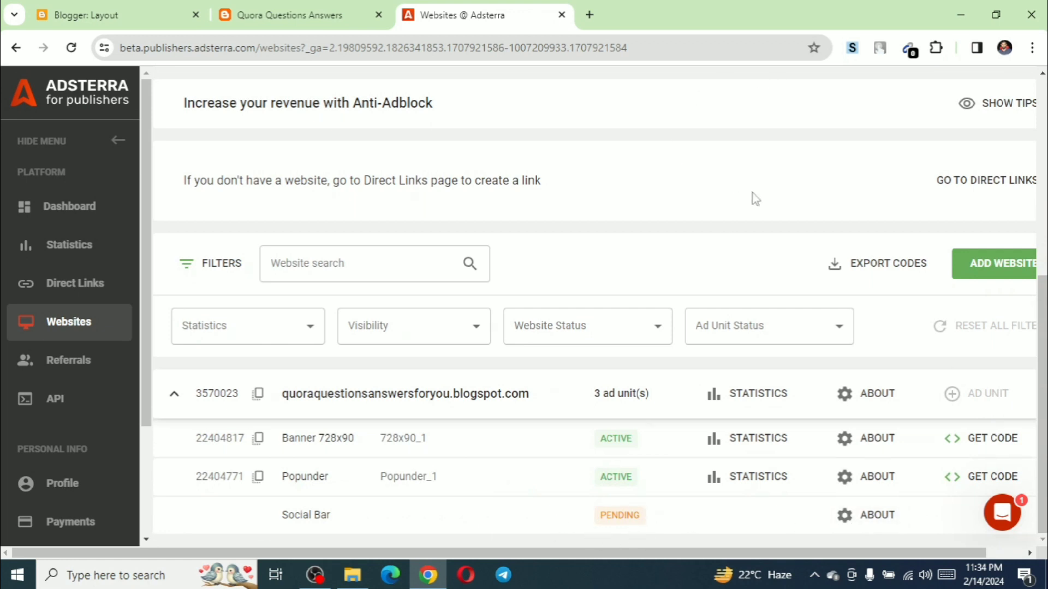
- Reload the Adsterra websites page and copy the Social Bar unit's code
{"action": "left_click", "coordinate": [72, 49]}
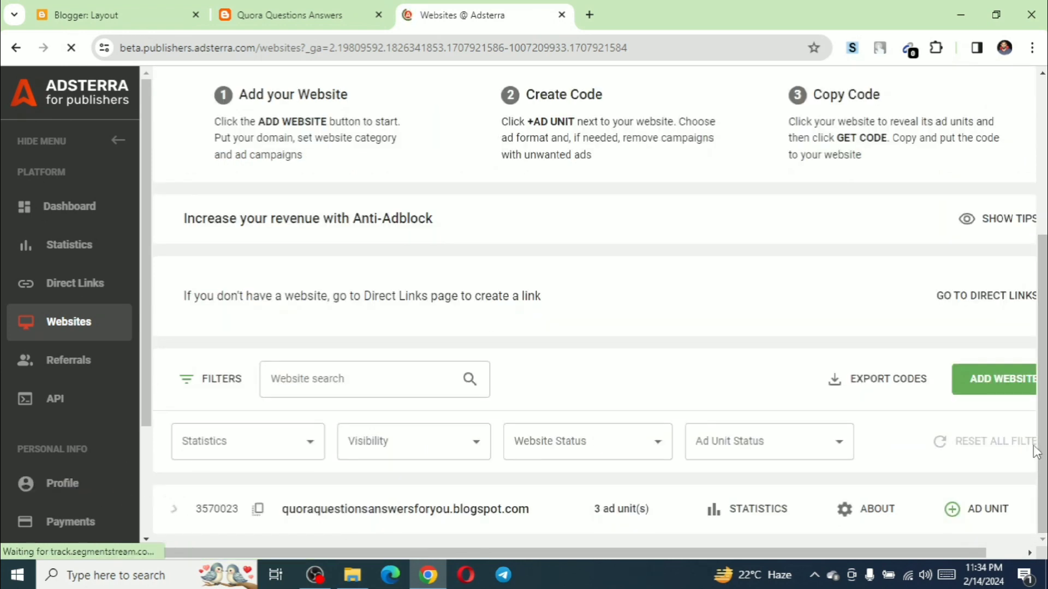
{"action": "scroll", "coordinate": [1043, 344], "scroll_direction": "down", "scroll_amount": 2}
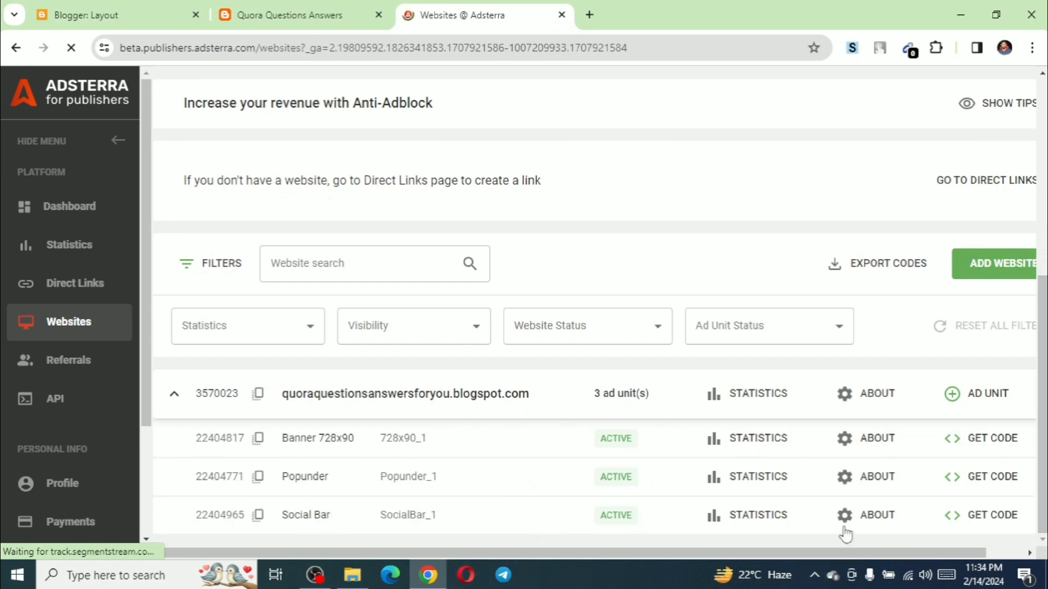
{"action": "left_click", "coordinate": [959, 523]}
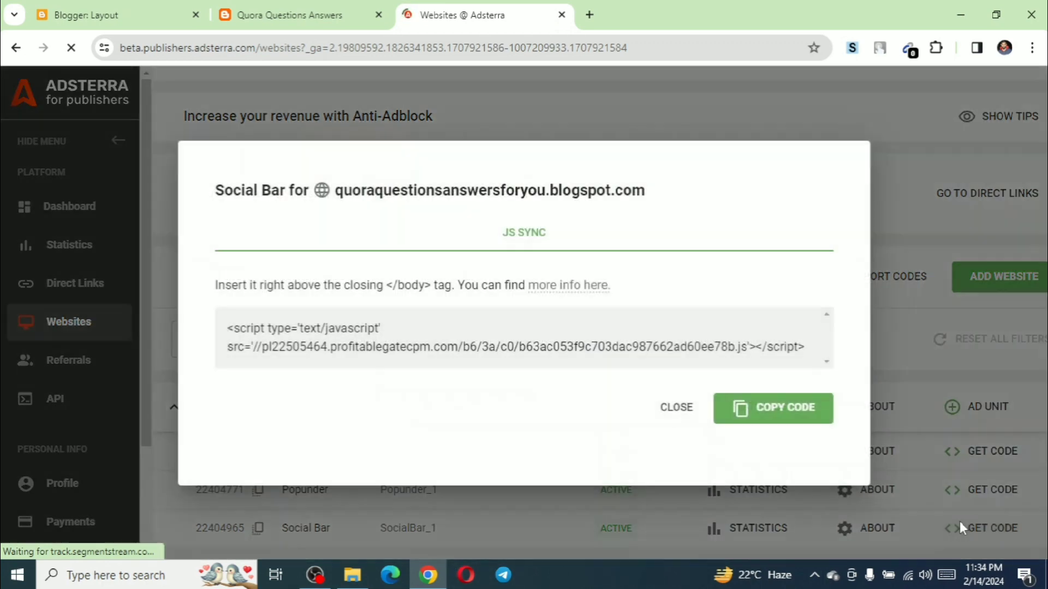
{"action": "left_click", "coordinate": [774, 397]}
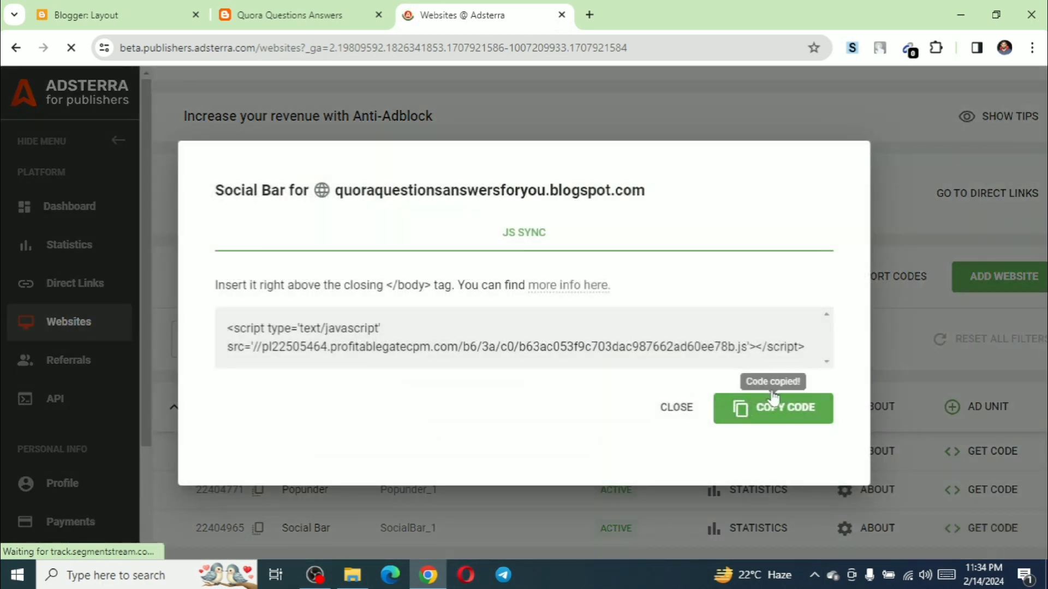
- Switch to Blogger and open the blog theme's HTML for editing
{"action": "left_click", "coordinate": [64, 7]}
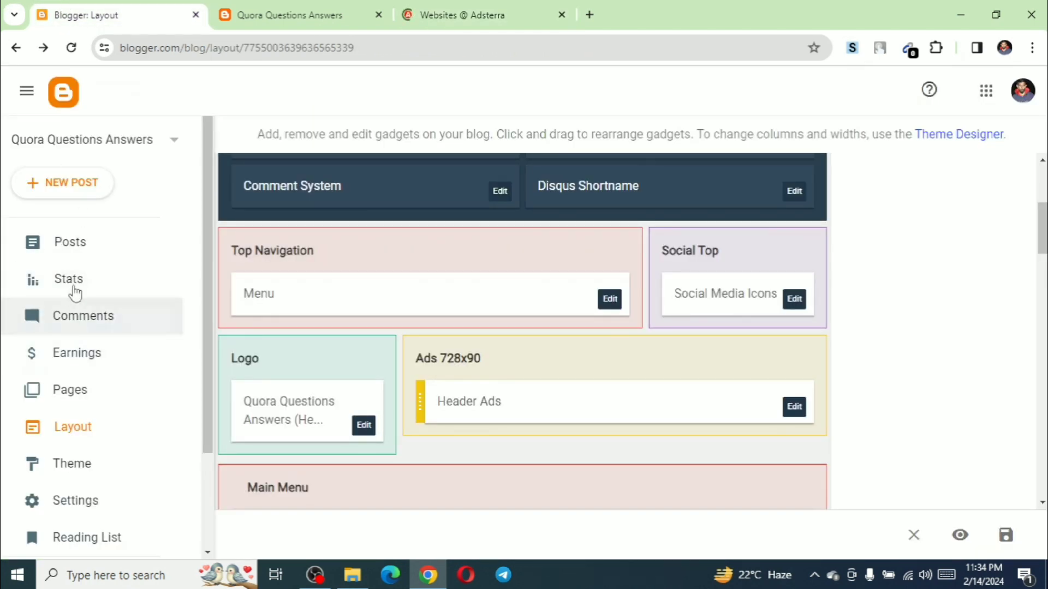
{"action": "left_click", "coordinate": [76, 473]}
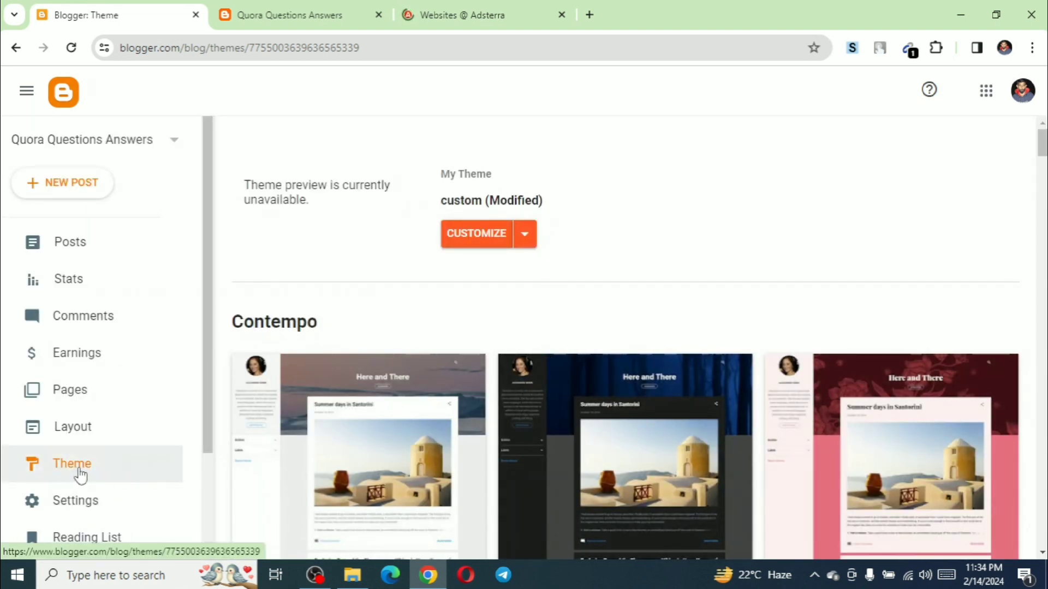
{"action": "left_click", "coordinate": [527, 236]}
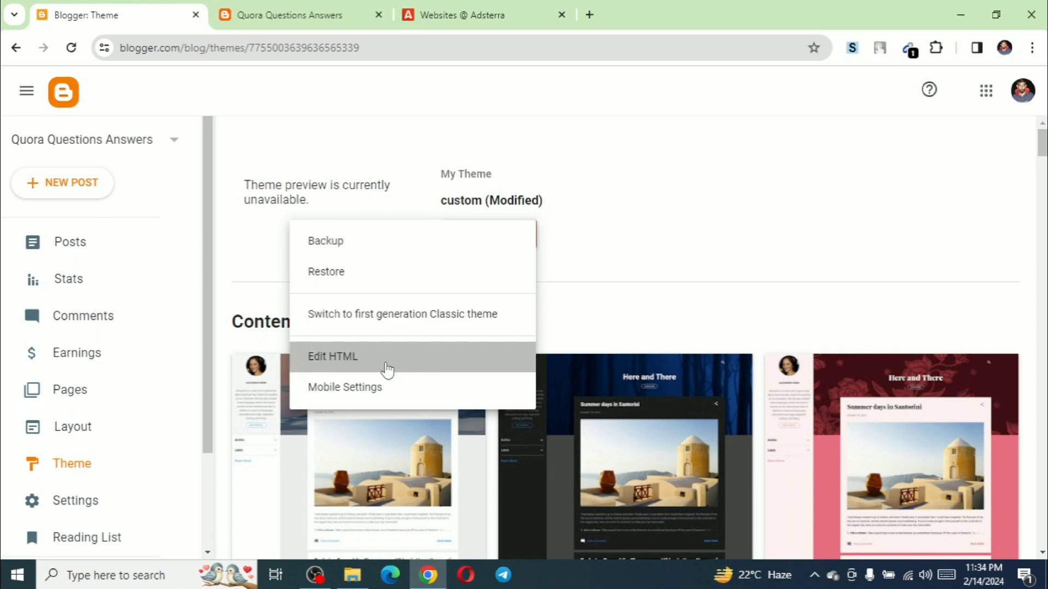
{"action": "left_click", "coordinate": [387, 369]}
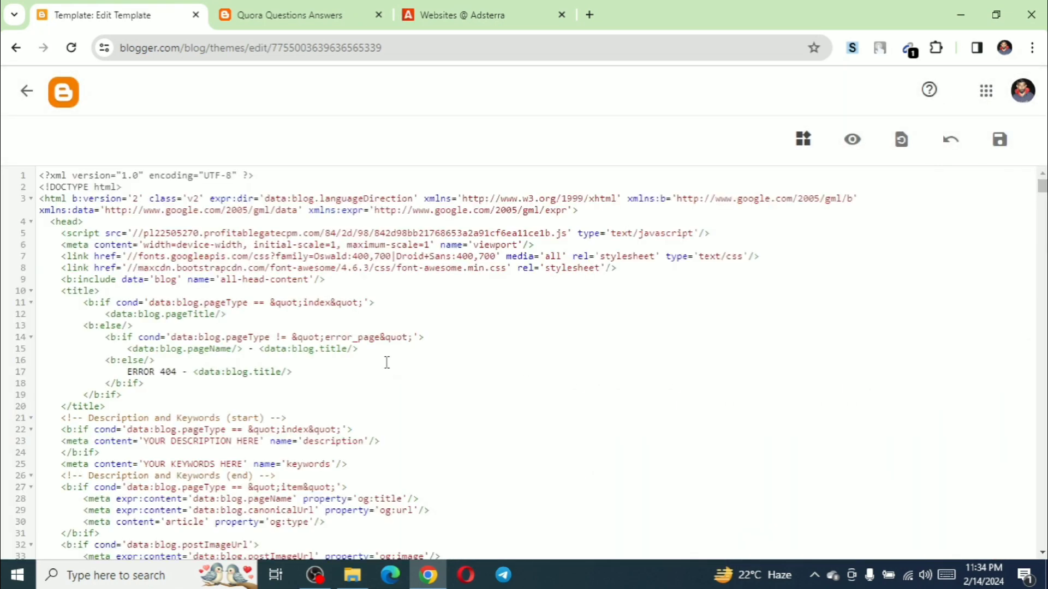
- Insert the copied Social Bar code on a new line directly below the <head> tag and save the theme
{"action": "left_click", "coordinate": [94, 220]}
{"action": "key", "text": "Return"}
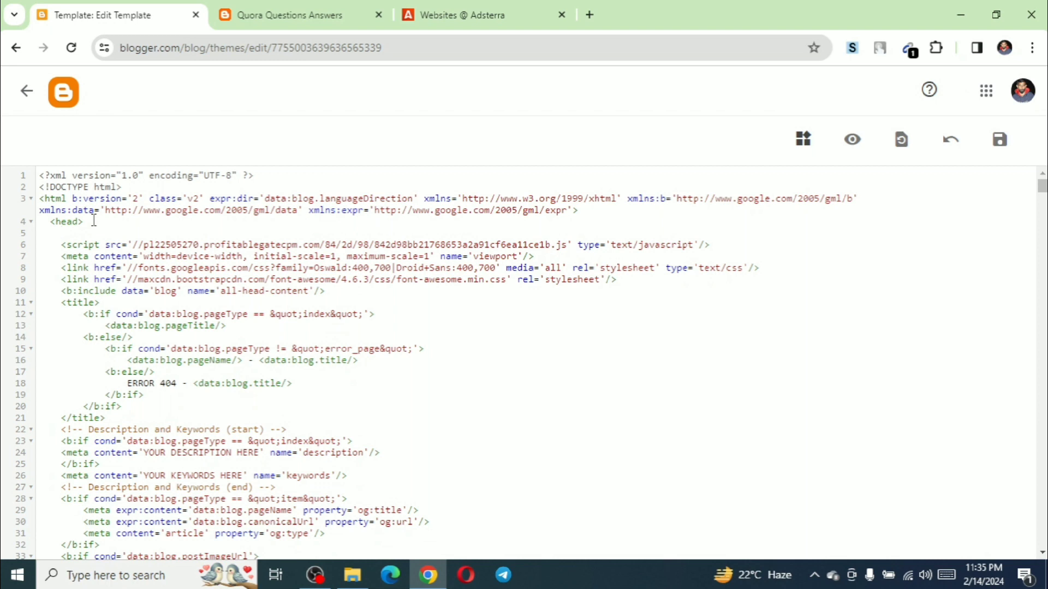
{"action": "key", "text": "ctrl+v"}
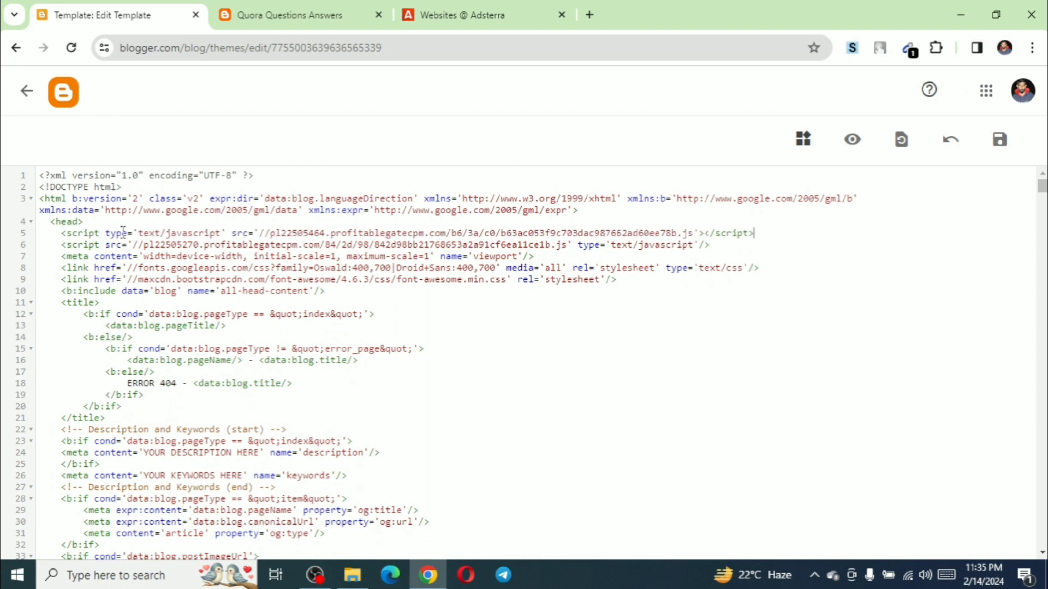
{"action": "left_click", "coordinate": [992, 144]}
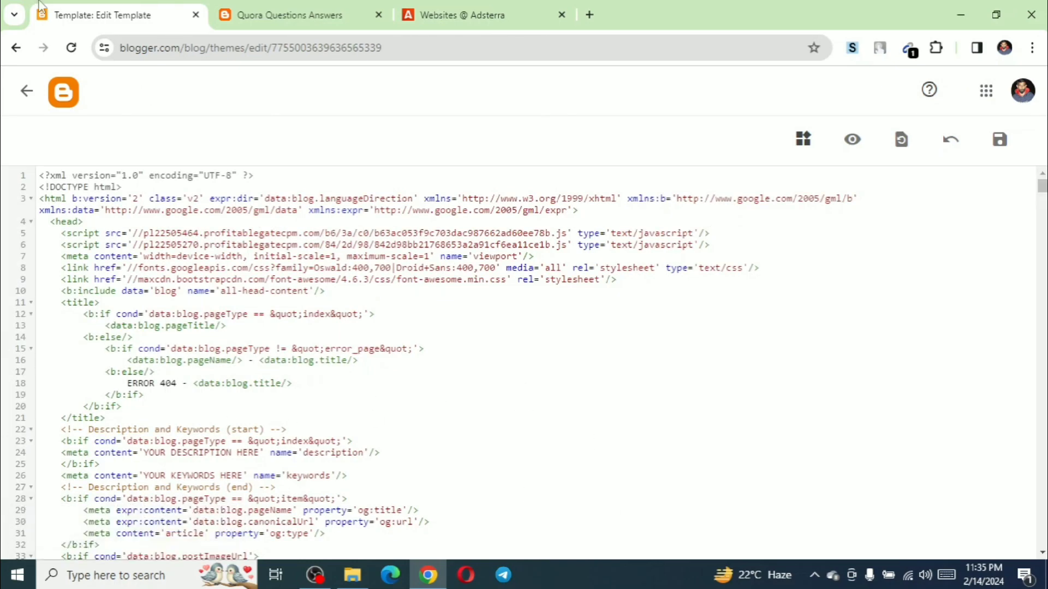
- Reload the live blog and open the "What are ad campaigns?" post to test the ads
{"action": "key", "text": "ctrl+Tab"}
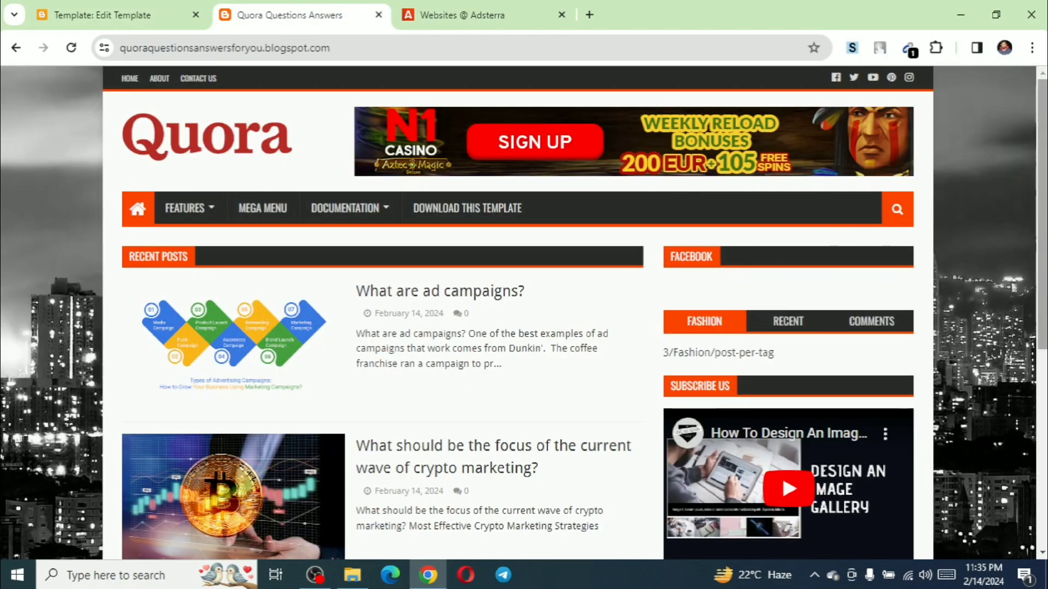
{"action": "left_click", "coordinate": [71, 48]}
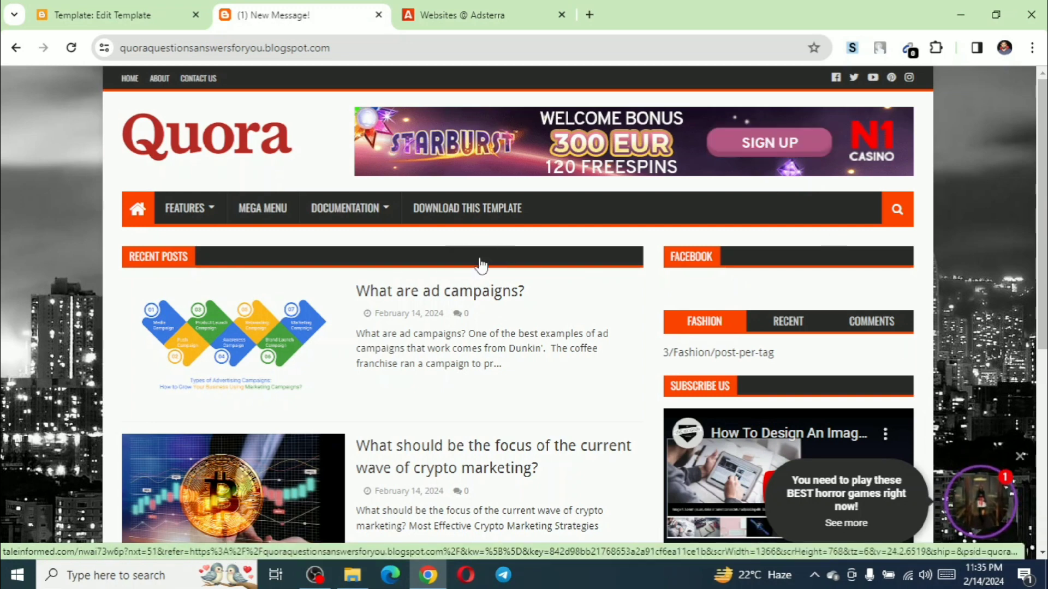
{"action": "left_click", "coordinate": [411, 303]}
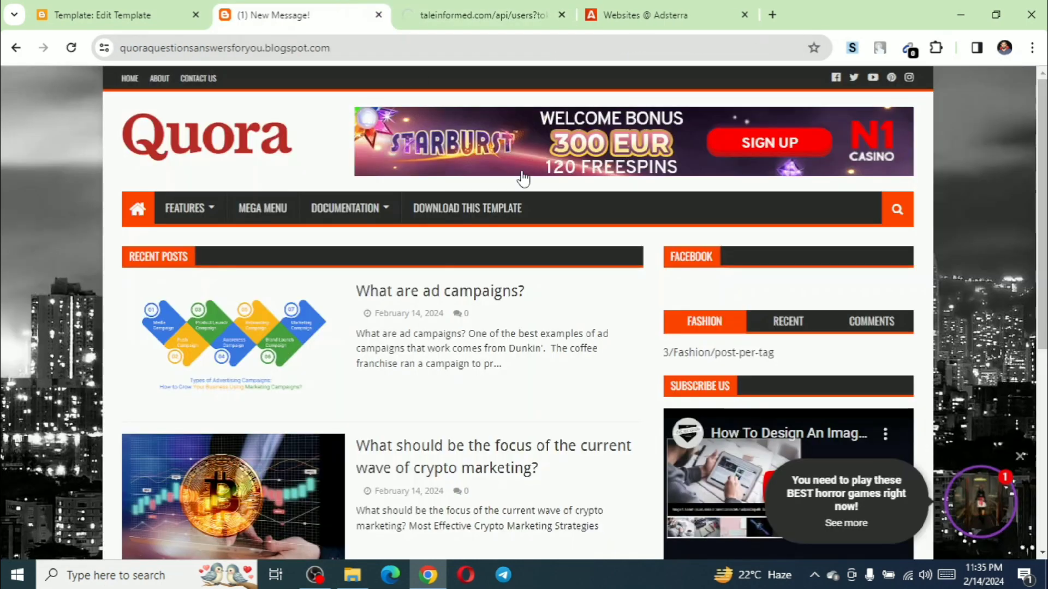
{"action": "left_click", "coordinate": [420, 294]}
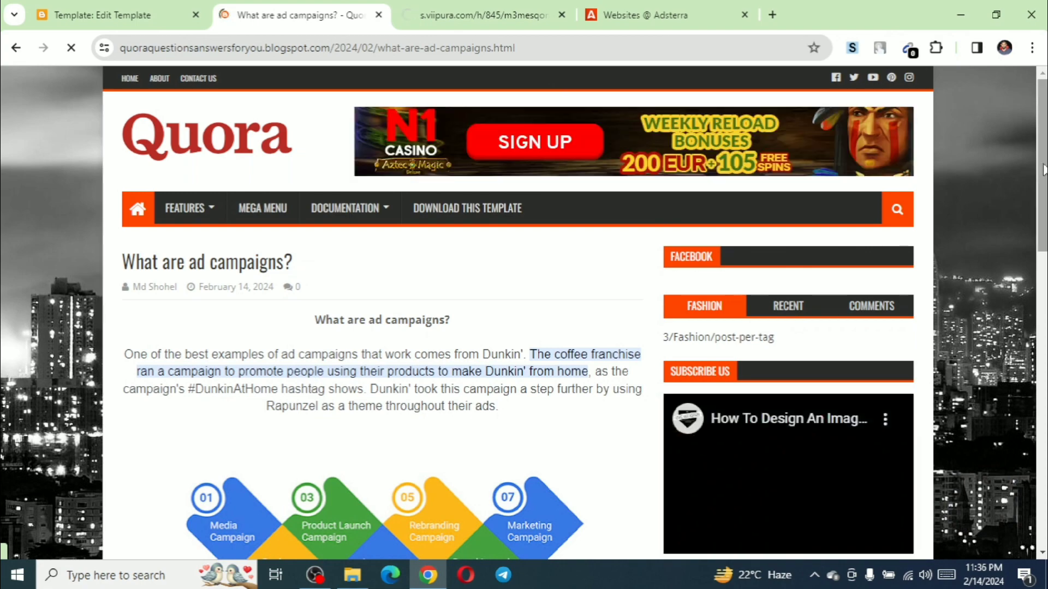
- Look through the post for ads, return to the blog's home page and close the popunder ad's tab
{"action": "scroll", "coordinate": [731, 140], "scroll_direction": "down", "scroll_amount": 7}
{"action": "scroll", "coordinate": [382, 311], "scroll_direction": "up", "scroll_amount": 7}
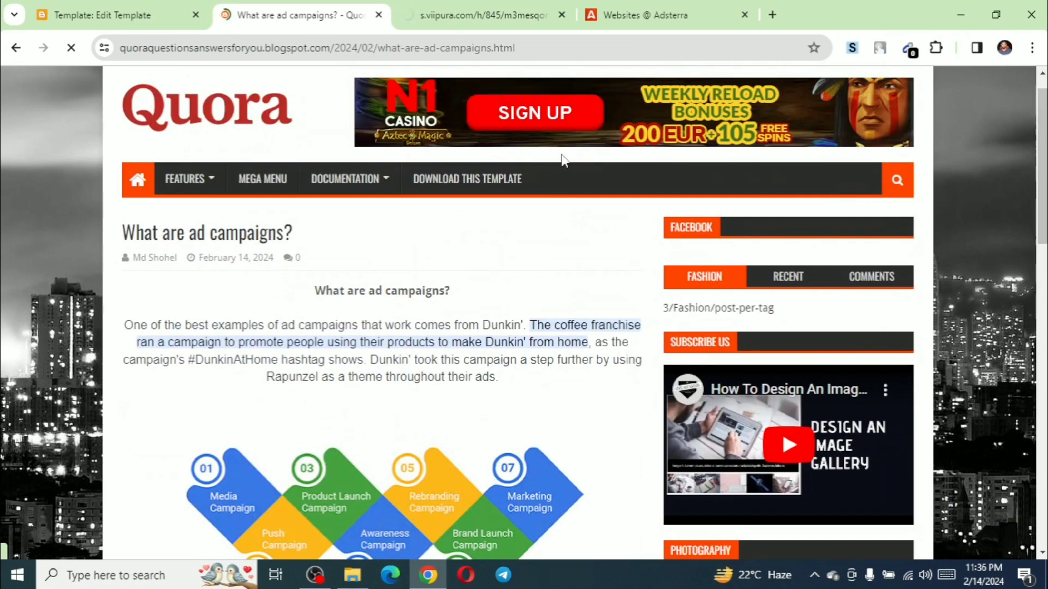
{"action": "left_click", "coordinate": [139, 184]}
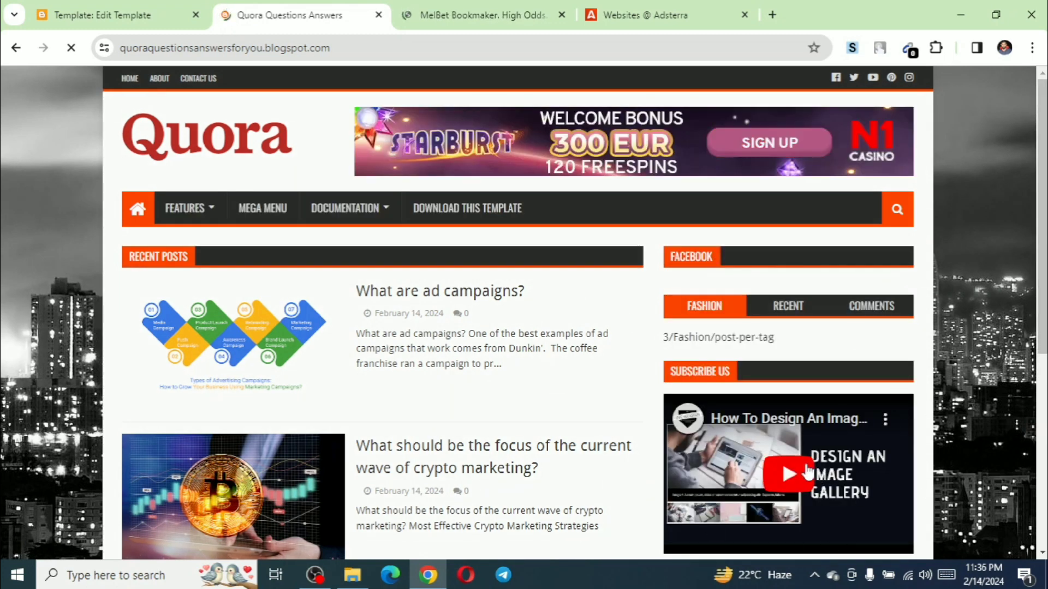
{"action": "left_click", "coordinate": [562, 14]}
- Return to Adsterra, close the Social Bar code and request a Native Banner ad unit for the blog
{"action": "left_click", "coordinate": [464, 17]}
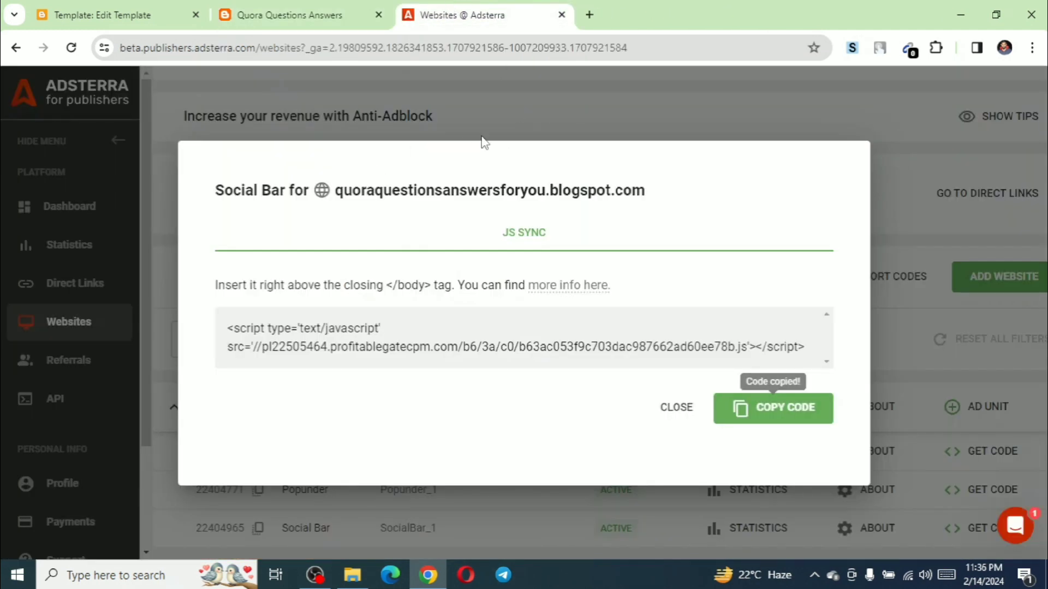
{"action": "left_click", "coordinate": [676, 408]}
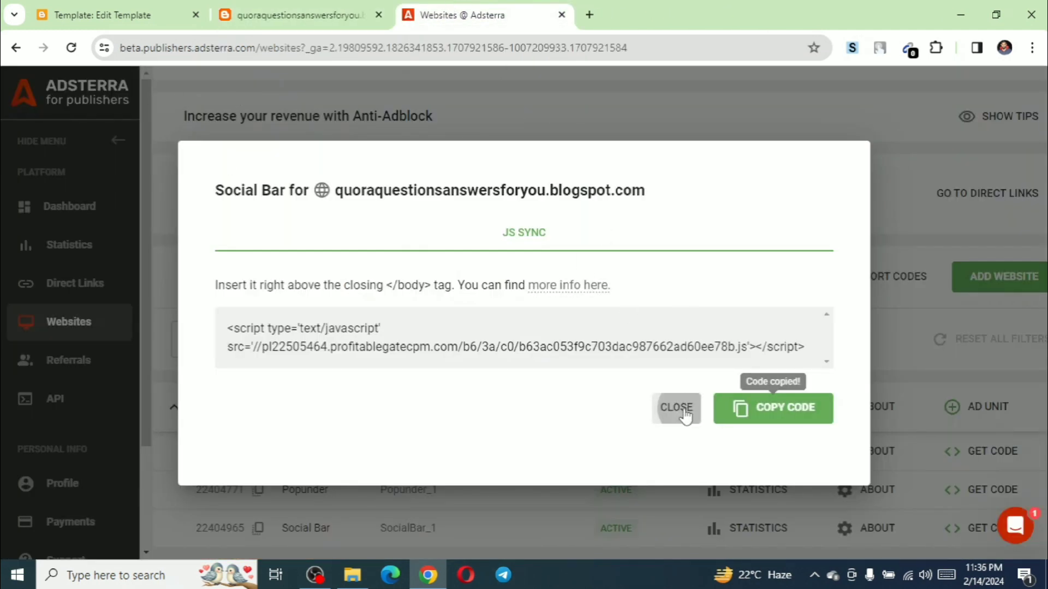
{"action": "scroll", "coordinate": [961, 406], "scroll_direction": "down", "scroll_amount": 1}
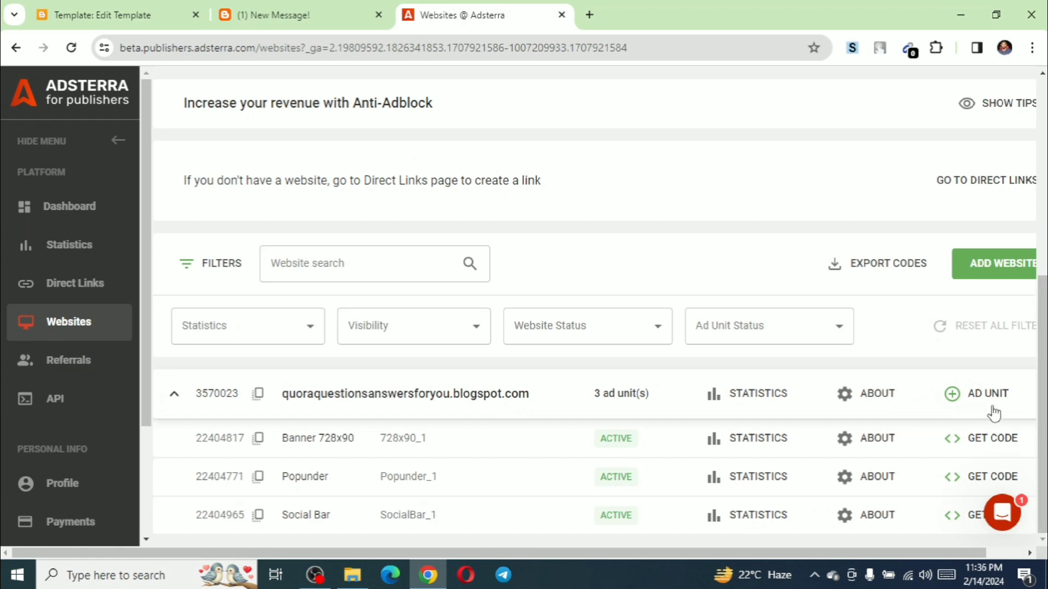
{"action": "left_click", "coordinate": [961, 406]}
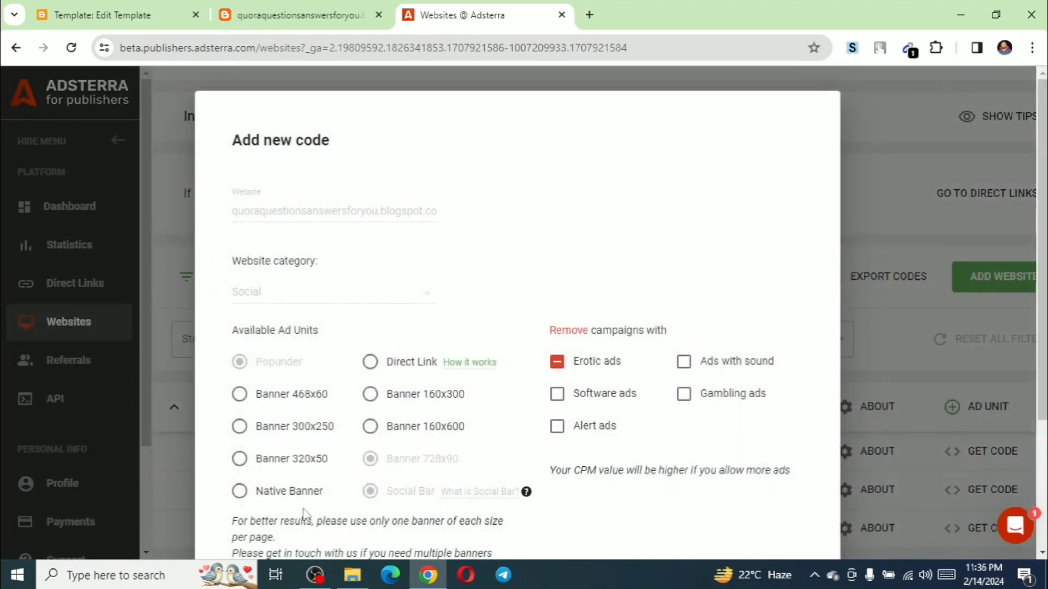
{"action": "left_click", "coordinate": [239, 491]}
{"action": "scroll", "coordinate": [178, 196], "scroll_direction": "down", "scroll_amount": 3}
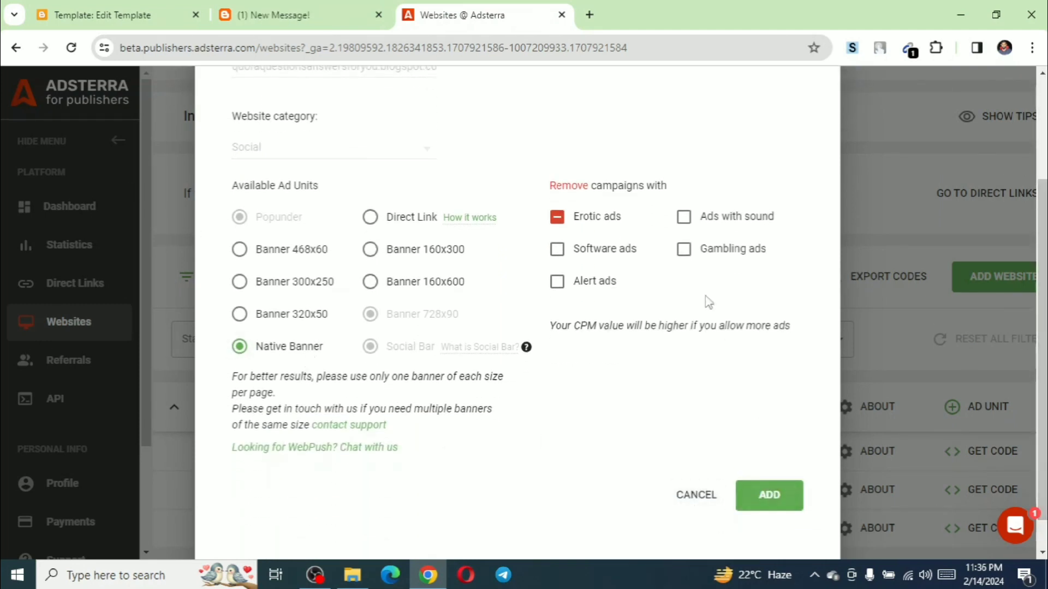
{"action": "left_click", "coordinate": [796, 499]}
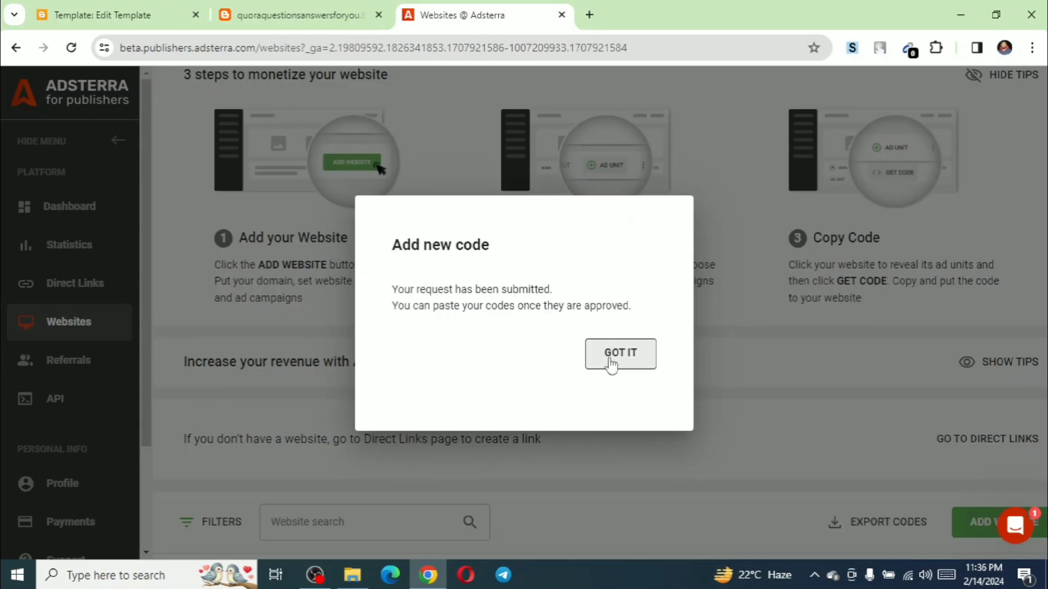
{"action": "left_click", "coordinate": [611, 361]}
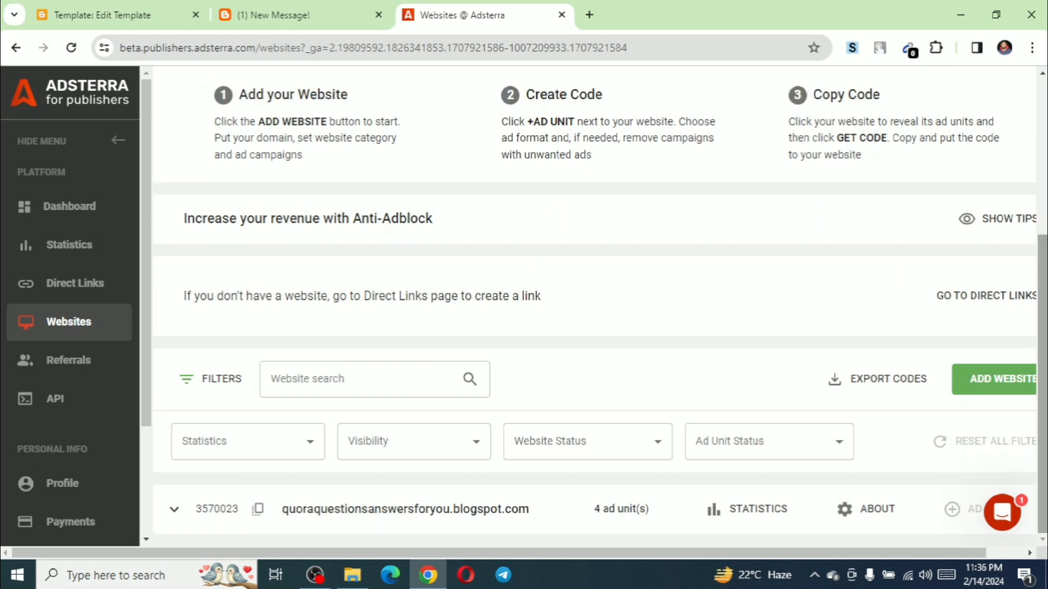
- Expand the blog's ad units in the websites list to check the Native Banner's status
{"action": "left_click", "coordinate": [176, 519]}
{"action": "scroll", "coordinate": [625, 535], "scroll_direction": "down", "scroll_amount": 3}
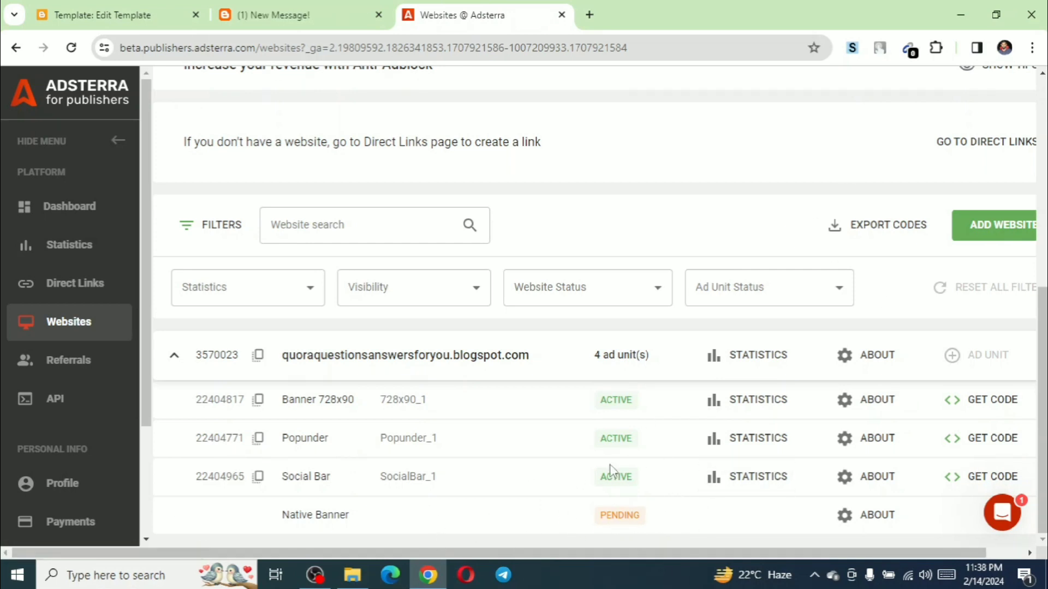
- Refresh the websites list and expand the blog's ad units to recheck the Native Banner's approval
{"action": "left_click", "coordinate": [71, 48]}
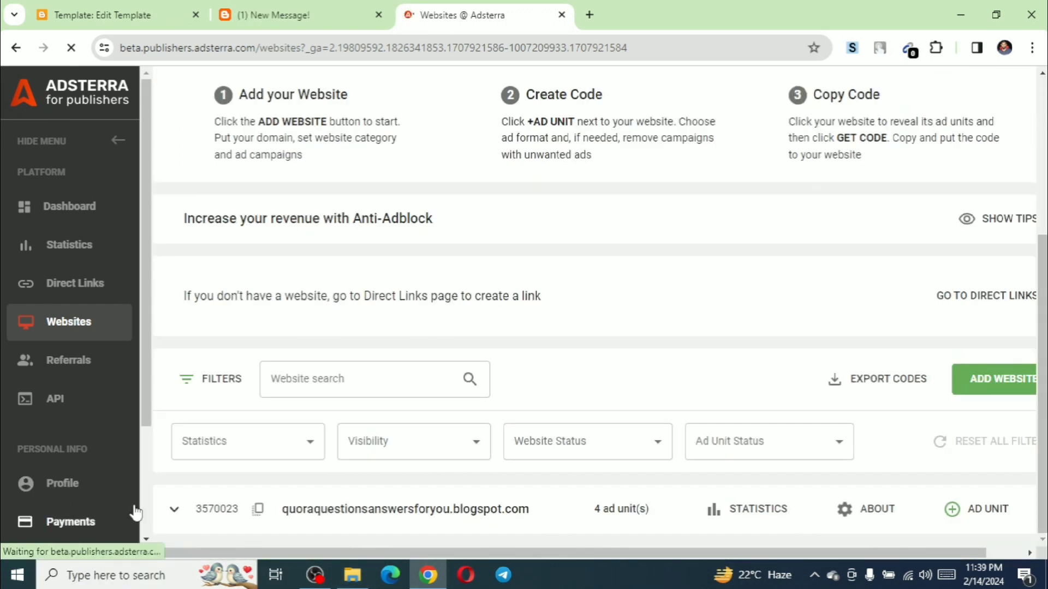
{"action": "left_click", "coordinate": [174, 513]}
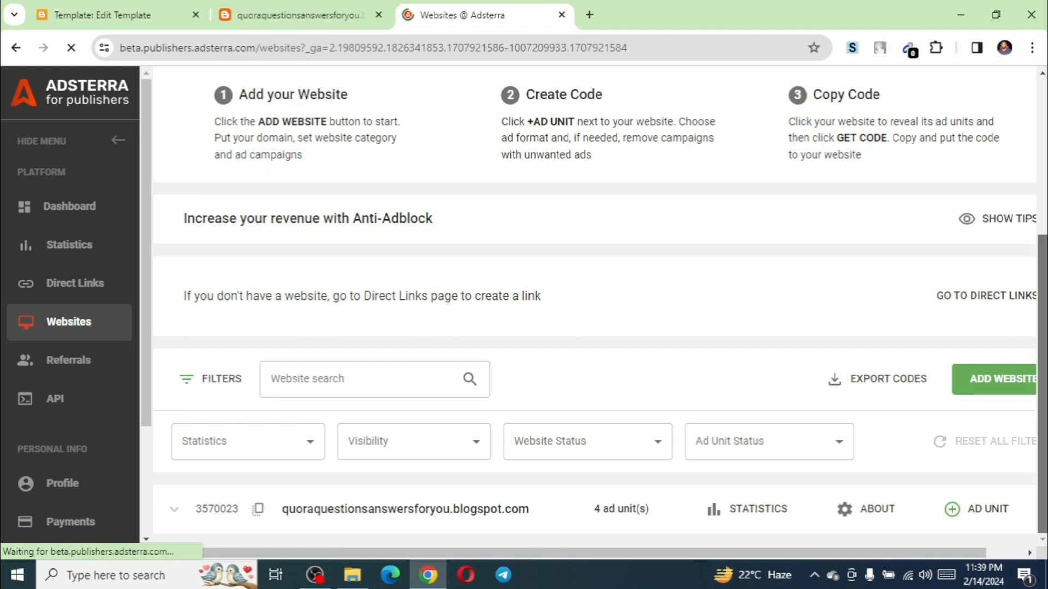
{"action": "scroll", "coordinate": [174, 517], "scroll_direction": "down", "scroll_amount": 3}
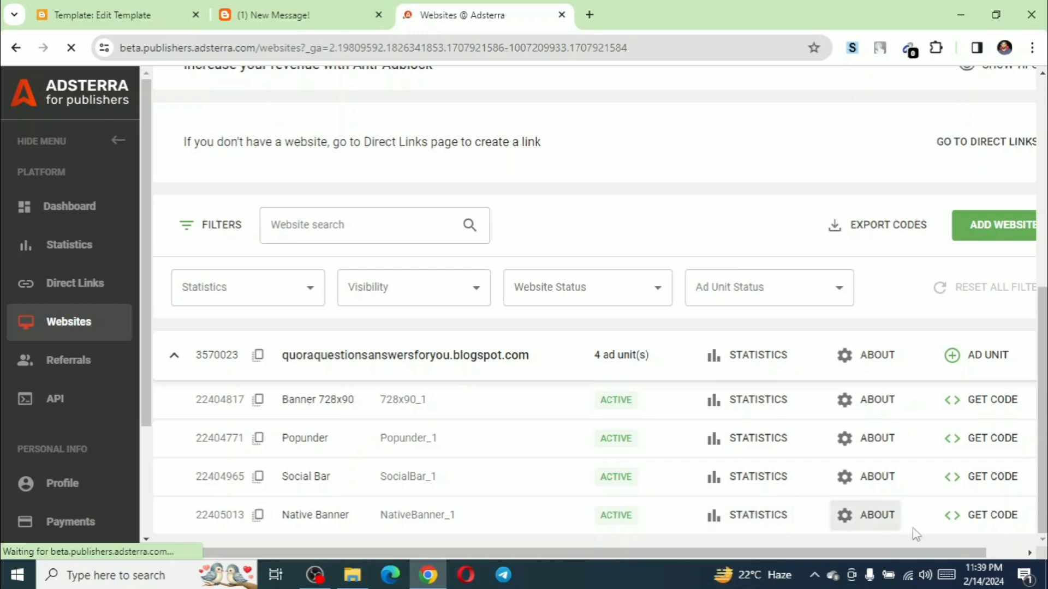
- Request a Banner 300x250 ad unit for the blog and check its status among the blog's ad units
{"action": "left_click", "coordinate": [963, 365]}
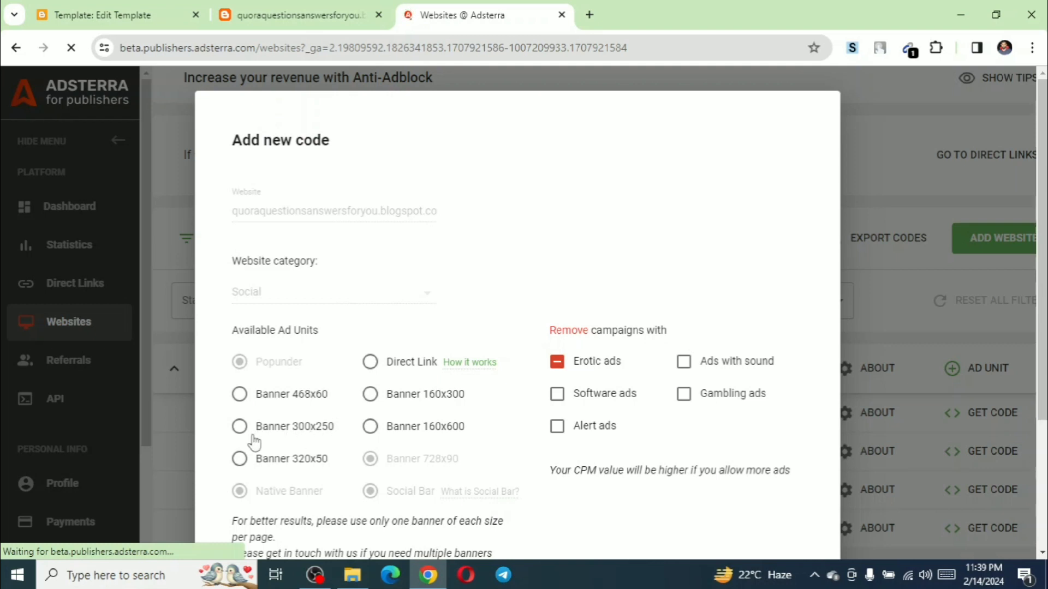
{"action": "left_click", "coordinate": [240, 426]}
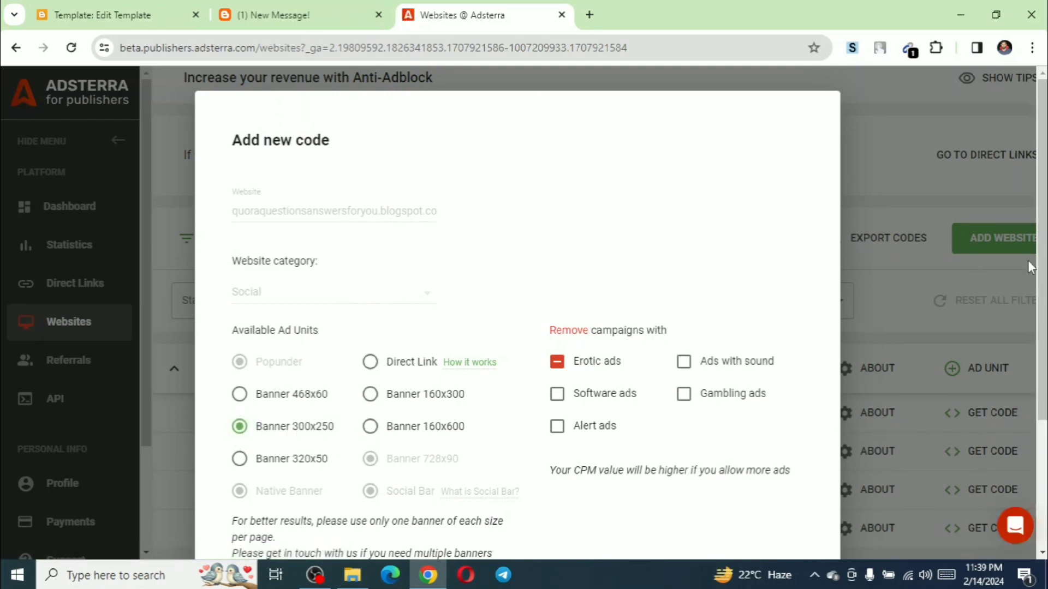
{"action": "scroll", "coordinate": [1030, 268], "scroll_direction": "down", "scroll_amount": 3}
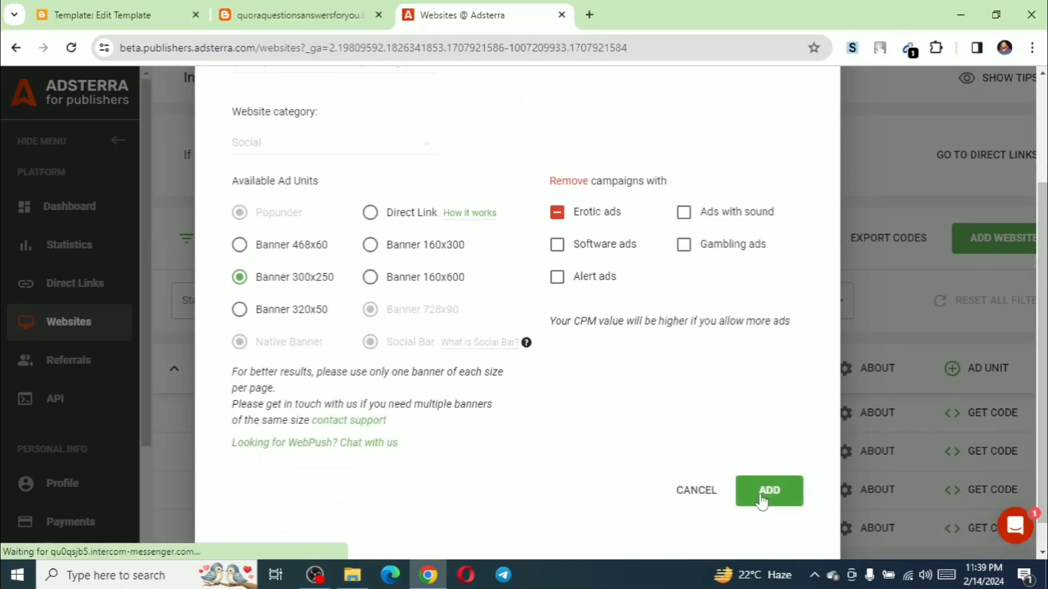
{"action": "left_click", "coordinate": [766, 491]}
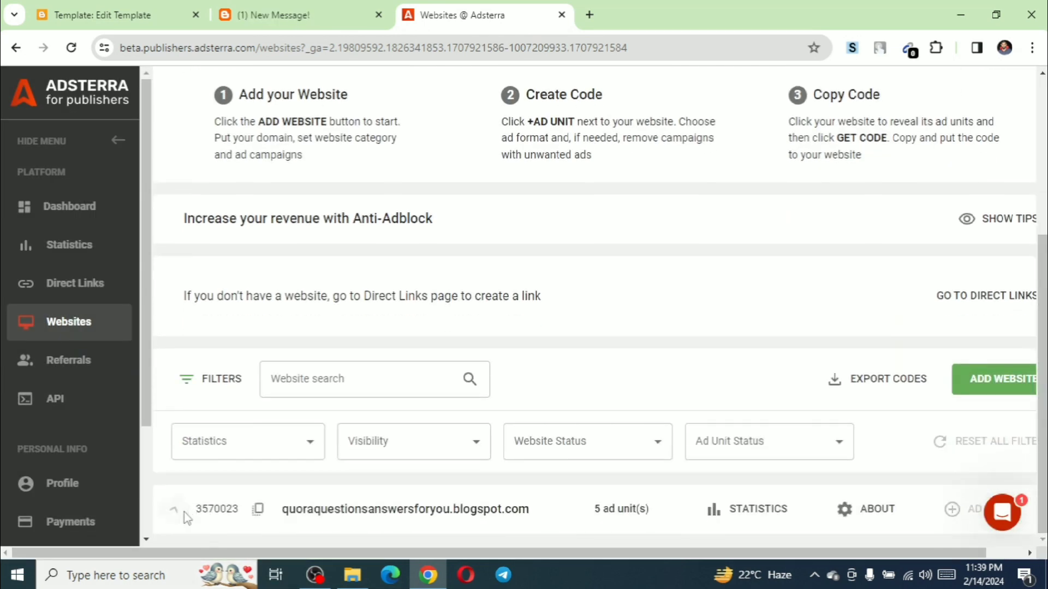
{"action": "left_click_drag", "start_coordinate": [1042, 454], "coordinate": [1042, 403]}
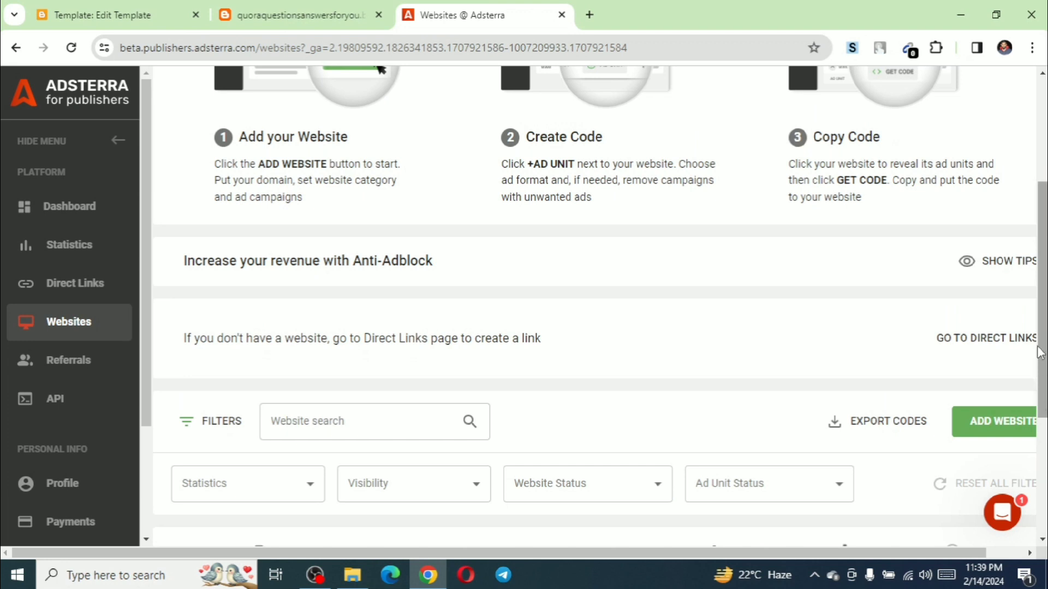
{"action": "scroll", "coordinate": [1040, 352], "scroll_direction": "down", "scroll_amount": 4}
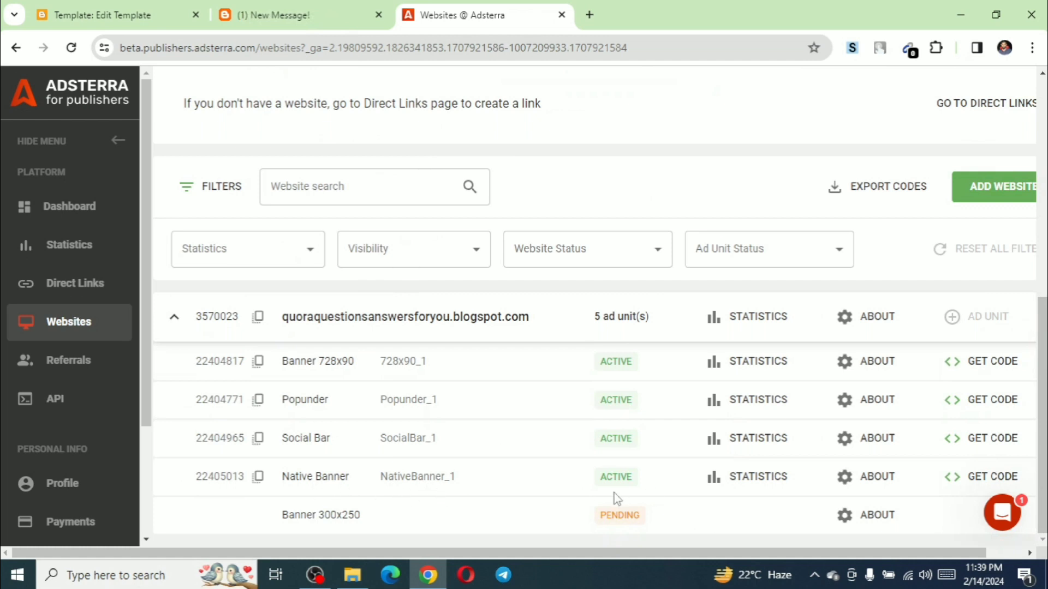
- Open the Native Banner's code, set its widget layout to 1:4, save the setting and copy the code
{"action": "left_click", "coordinate": [959, 485]}
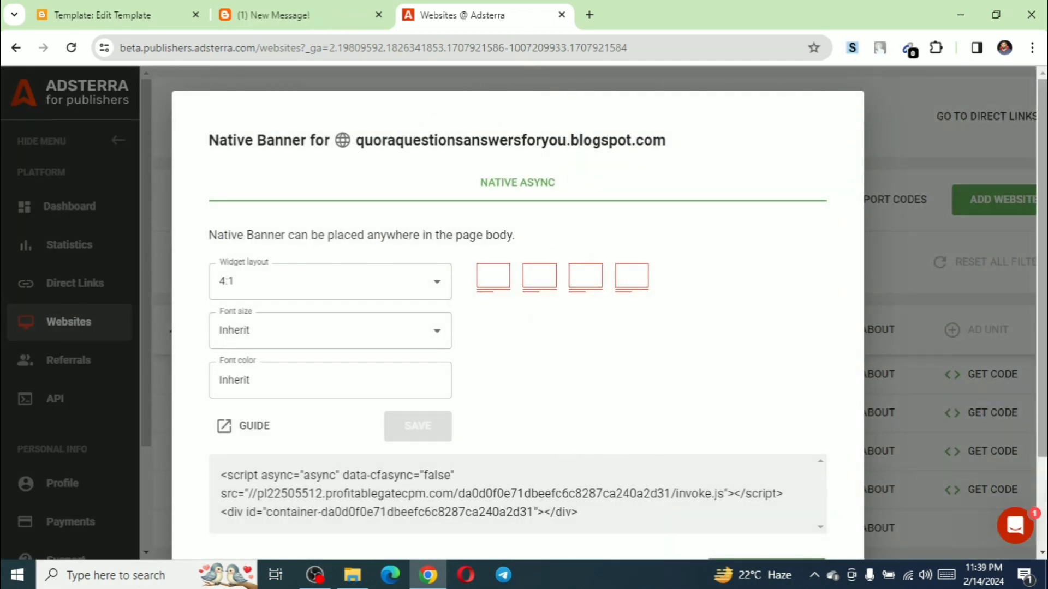
{"action": "scroll", "coordinate": [655, 301], "scroll_direction": "down", "scroll_amount": 2}
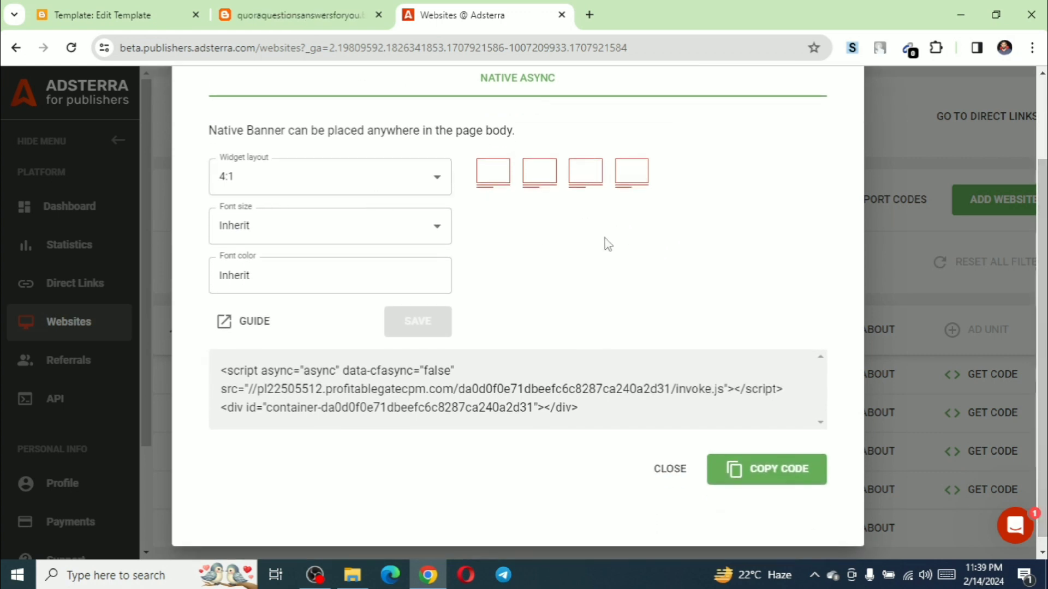
{"action": "left_click", "coordinate": [392, 175]}
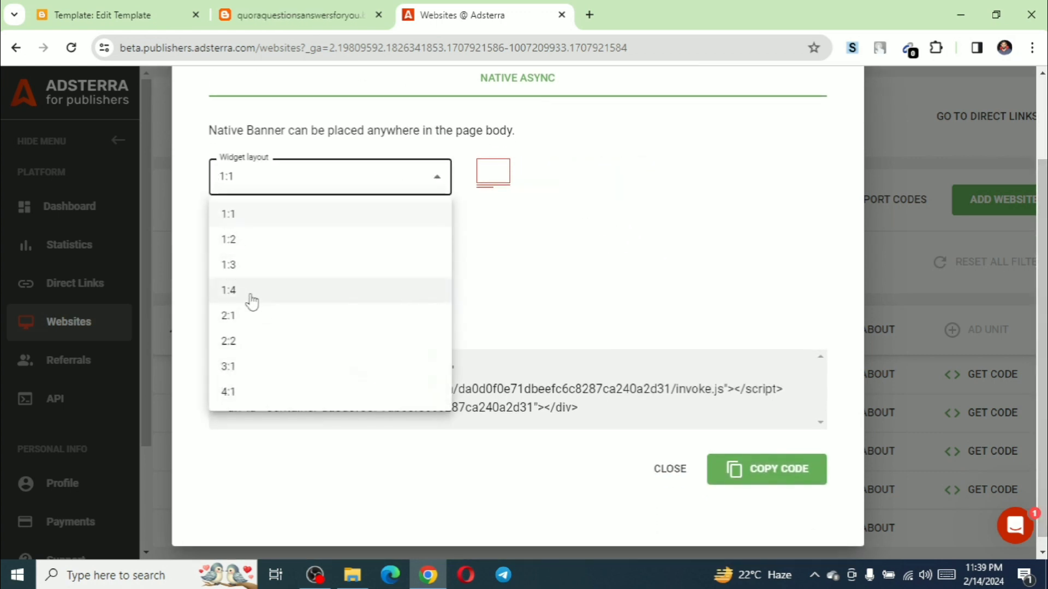
{"action": "left_click", "coordinate": [251, 301]}
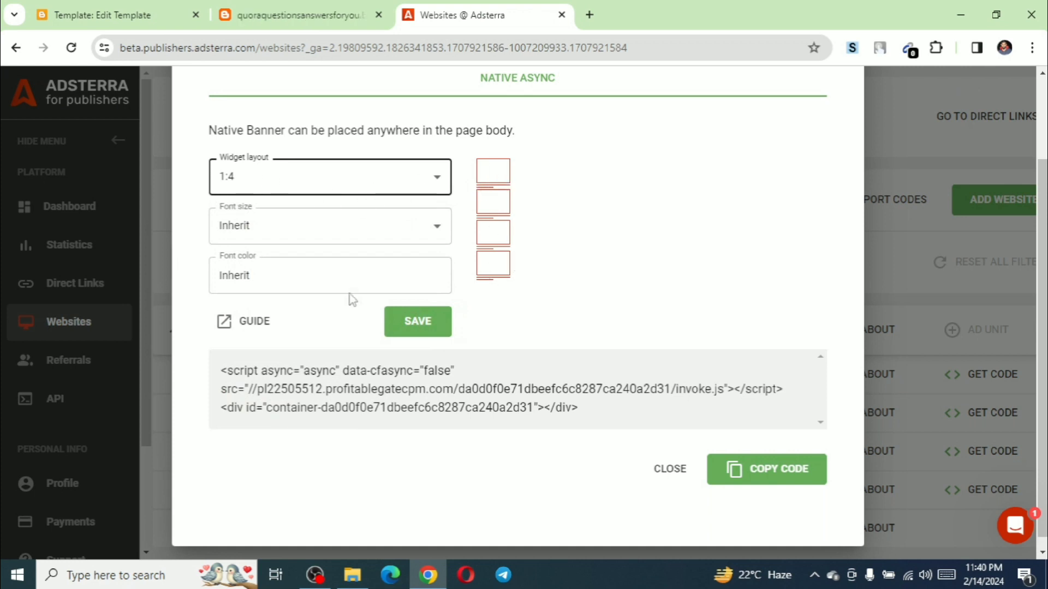
{"action": "left_click", "coordinate": [424, 333]}
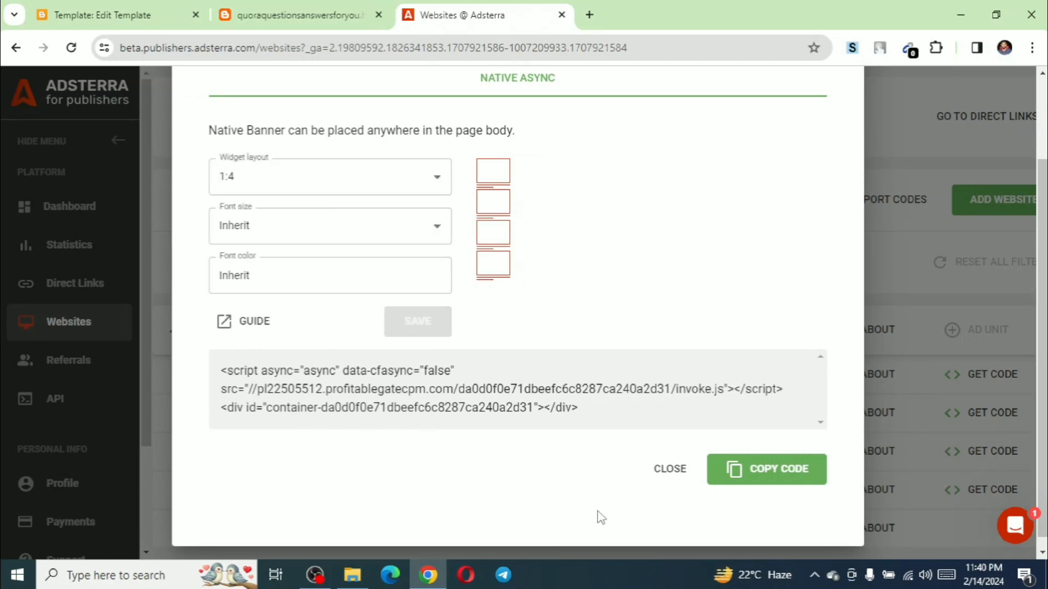
{"action": "left_click", "coordinate": [775, 480]}
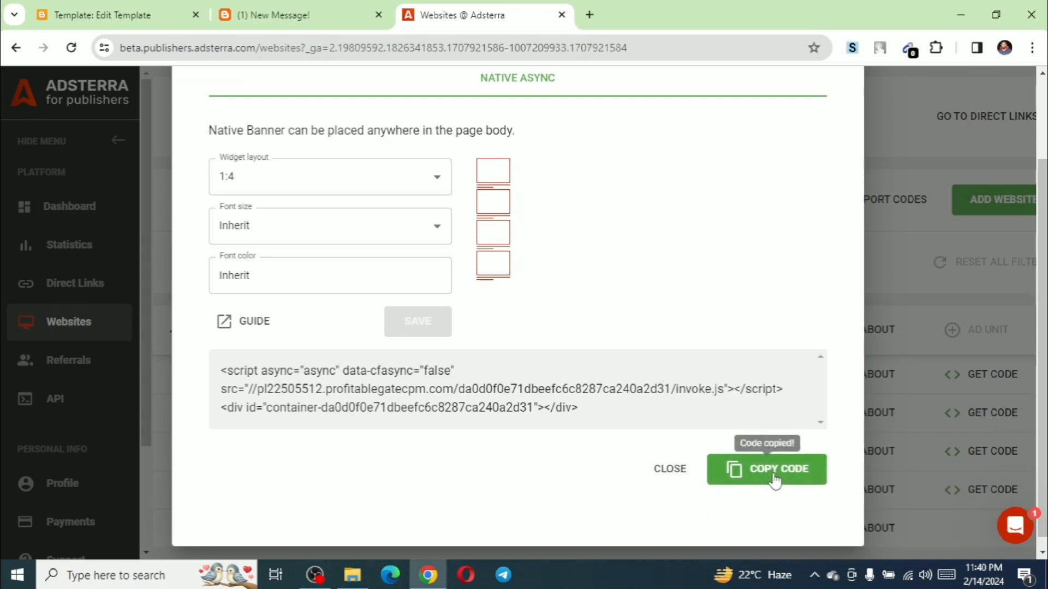
- Switch to Blogger, open the blog's Layout page and locate the Sidebar Right (a) section
{"action": "left_click", "coordinate": [103, 14]}
{"action": "left_click", "coordinate": [28, 92]}
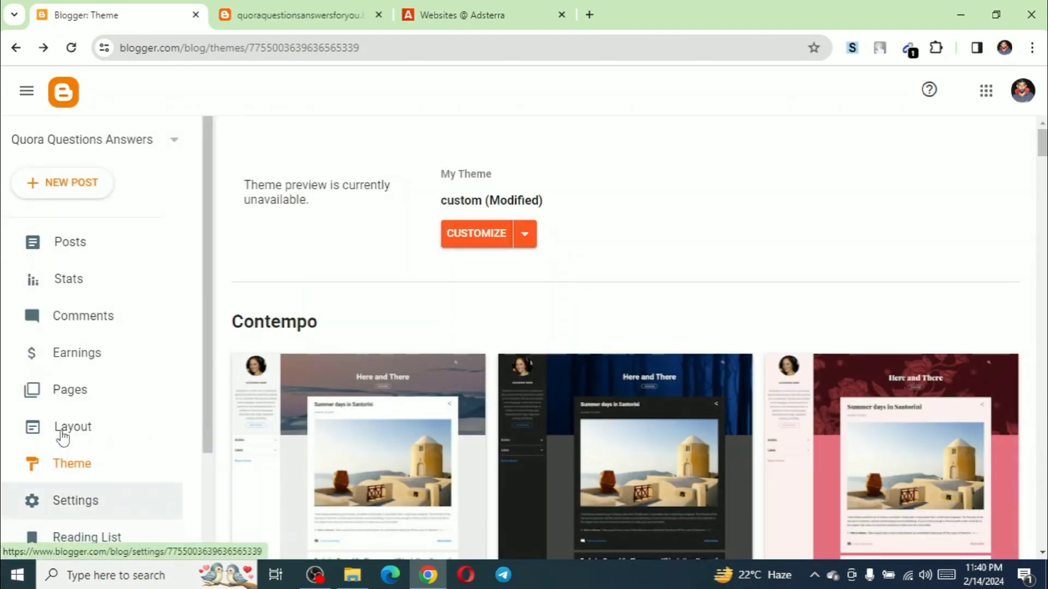
{"action": "left_click", "coordinate": [91, 430]}
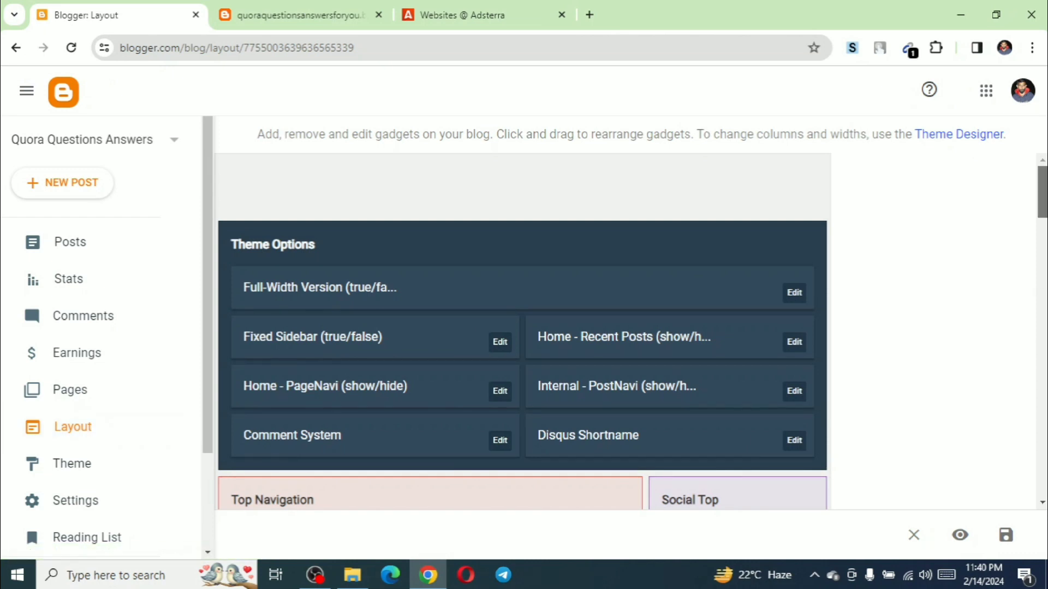
{"action": "scroll", "coordinate": [453, 418], "scroll_direction": "down", "scroll_amount": 8}
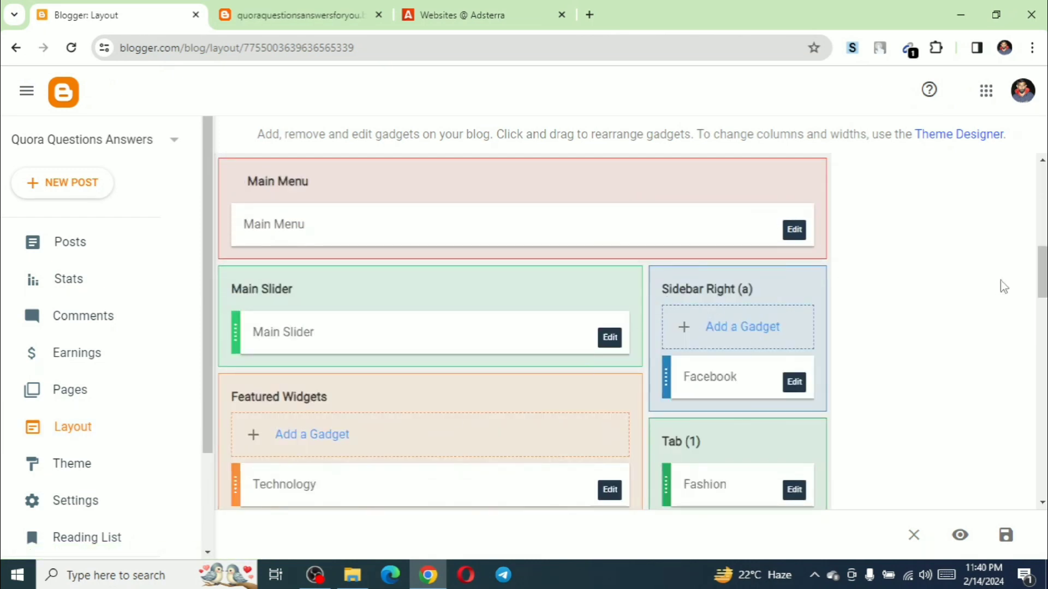
{"action": "scroll", "coordinate": [774, 414], "scroll_direction": "up", "scroll_amount": 2}
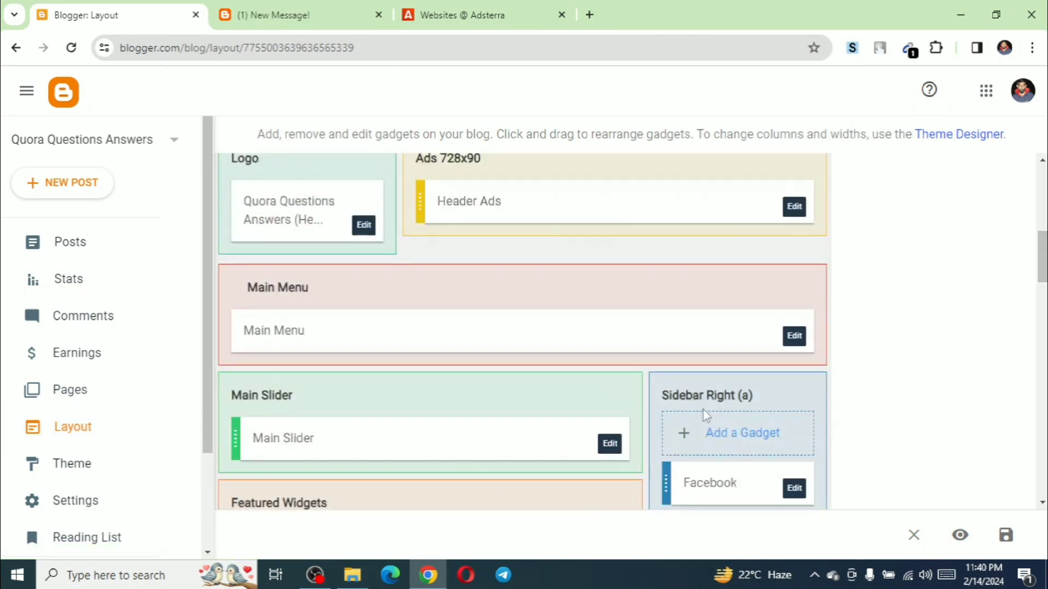
{"action": "scroll", "coordinate": [784, 413], "scroll_direction": "down", "scroll_amount": 6}
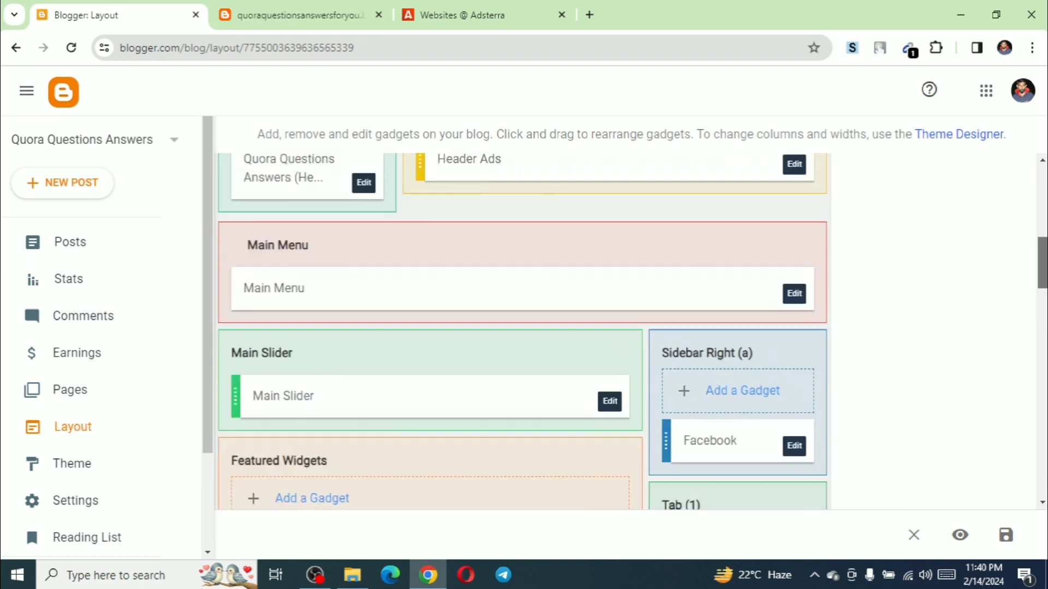
{"action": "scroll", "coordinate": [704, 305], "scroll_direction": "down", "scroll_amount": 2}
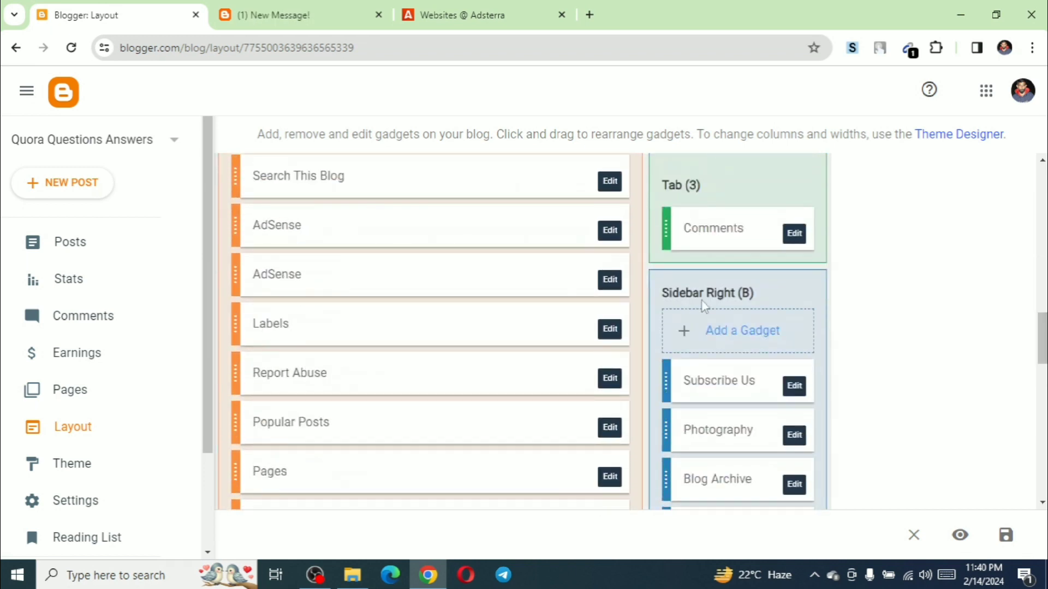
{"action": "scroll", "coordinate": [984, 264], "scroll_direction": "up", "scroll_amount": 8}
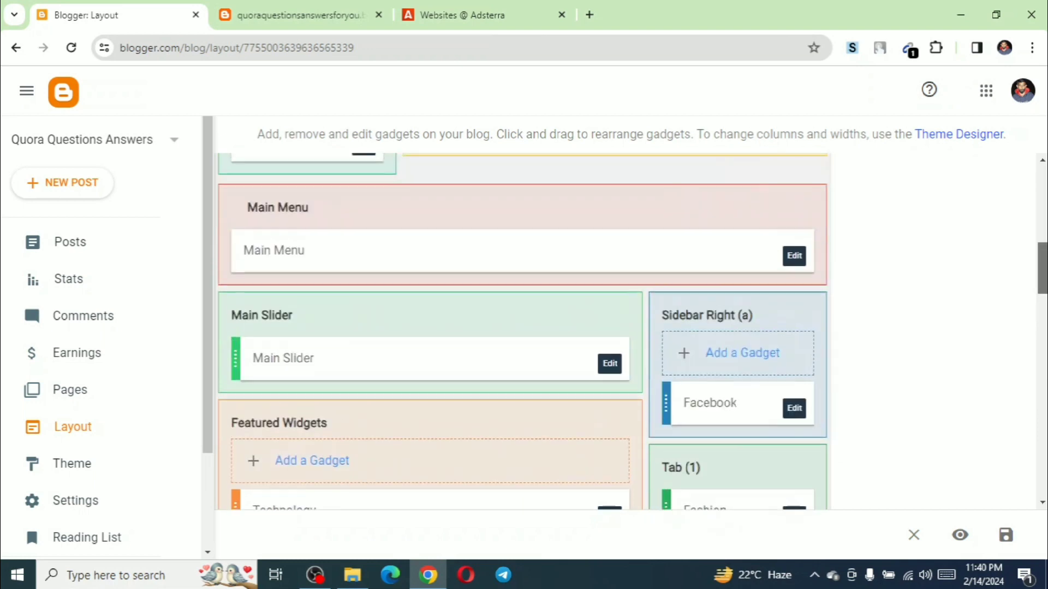
{"action": "scroll", "coordinate": [984, 263], "scroll_direction": "down", "scroll_amount": 3}
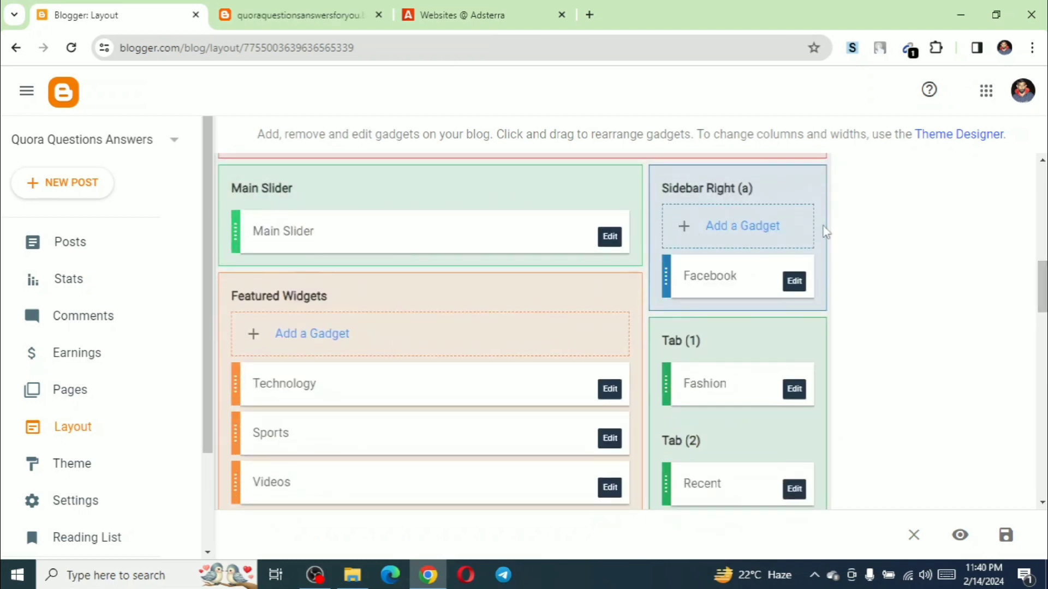
- Add an HTML/JavaScript gadget titled "Ads" containing the copied Native Banner code to Sidebar Right (a) and save it
{"action": "left_click", "coordinate": [724, 232]}
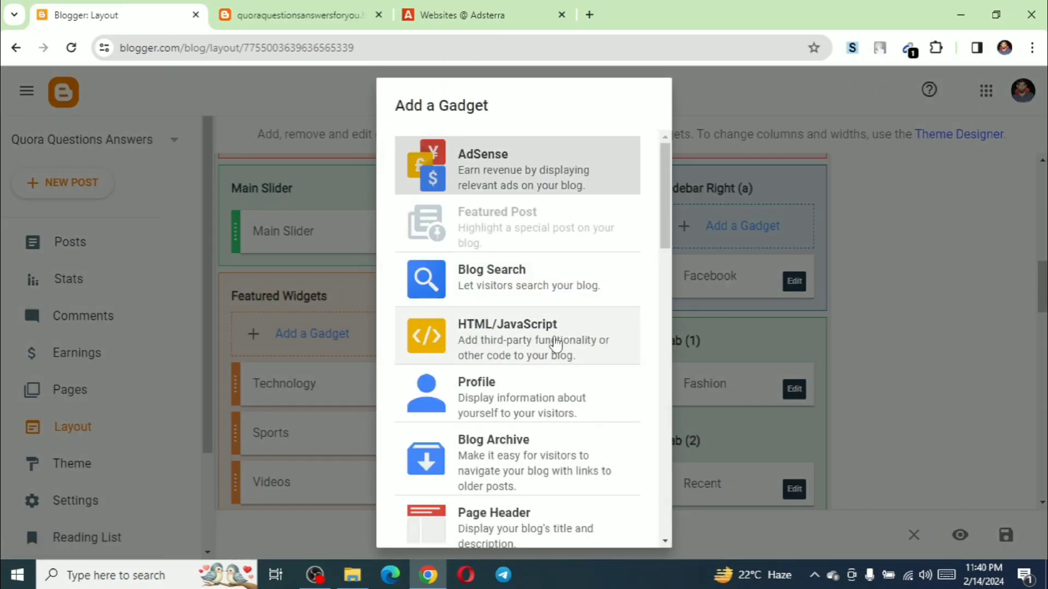
{"action": "left_click", "coordinate": [485, 347]}
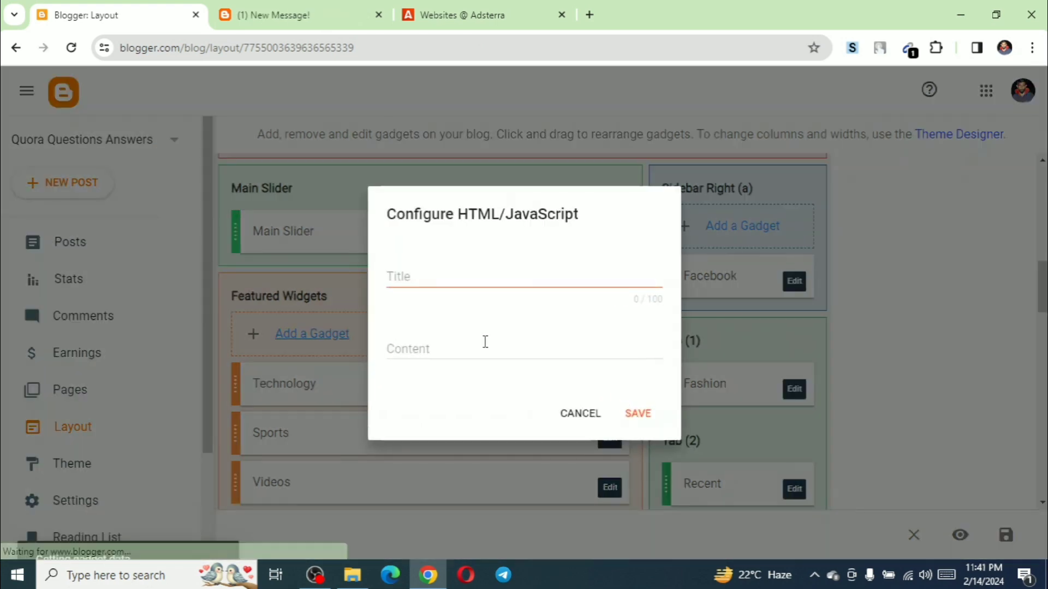
{"action": "left_click", "coordinate": [428, 281]}
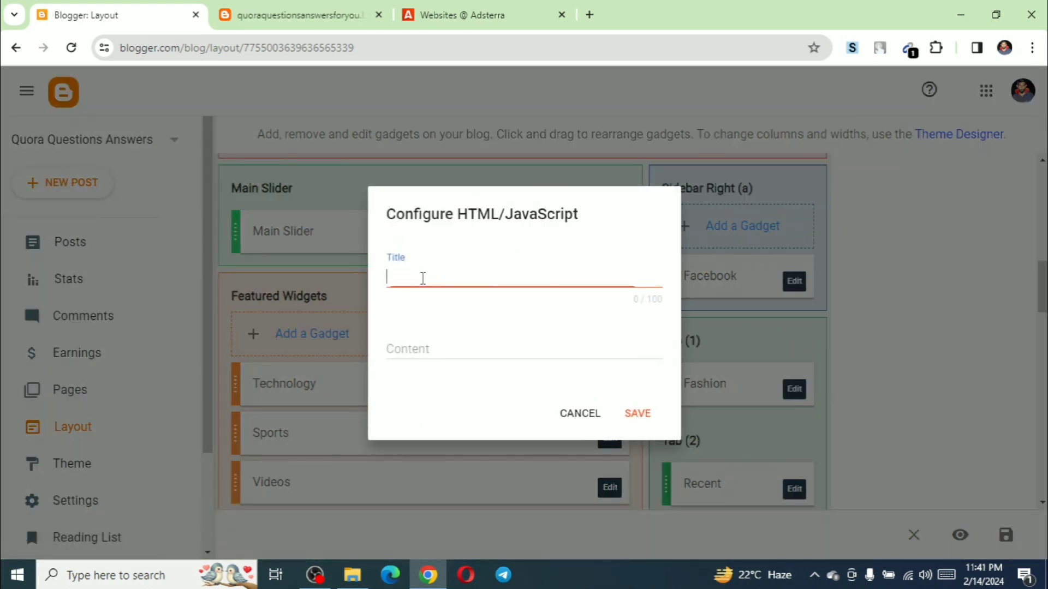
{"action": "left_click", "coordinate": [414, 349]}
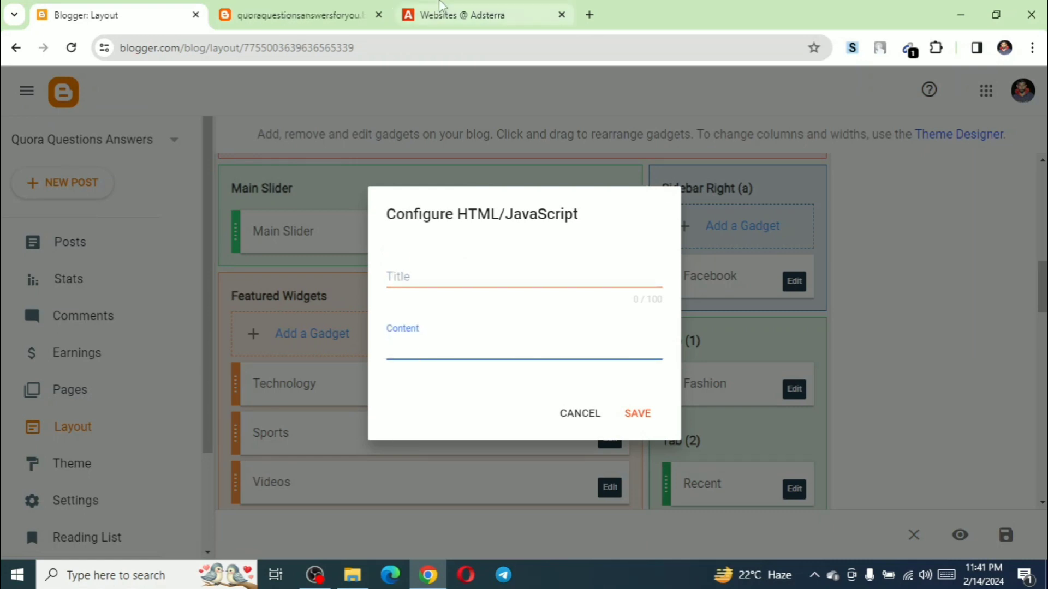
{"action": "key", "text": "ctrl+shift+Tab"}
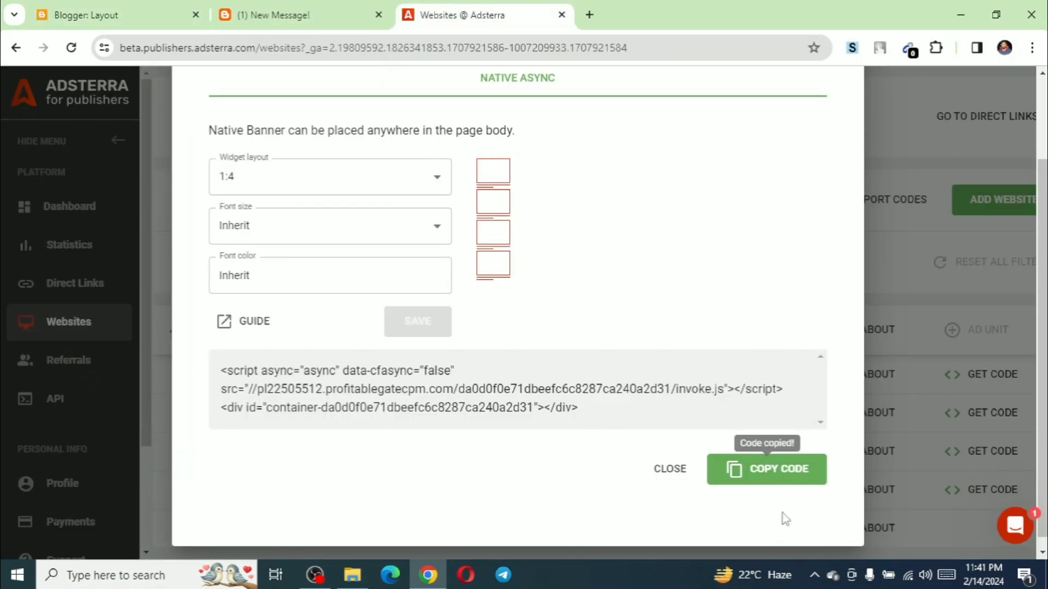
{"action": "left_click", "coordinate": [170, 7]}
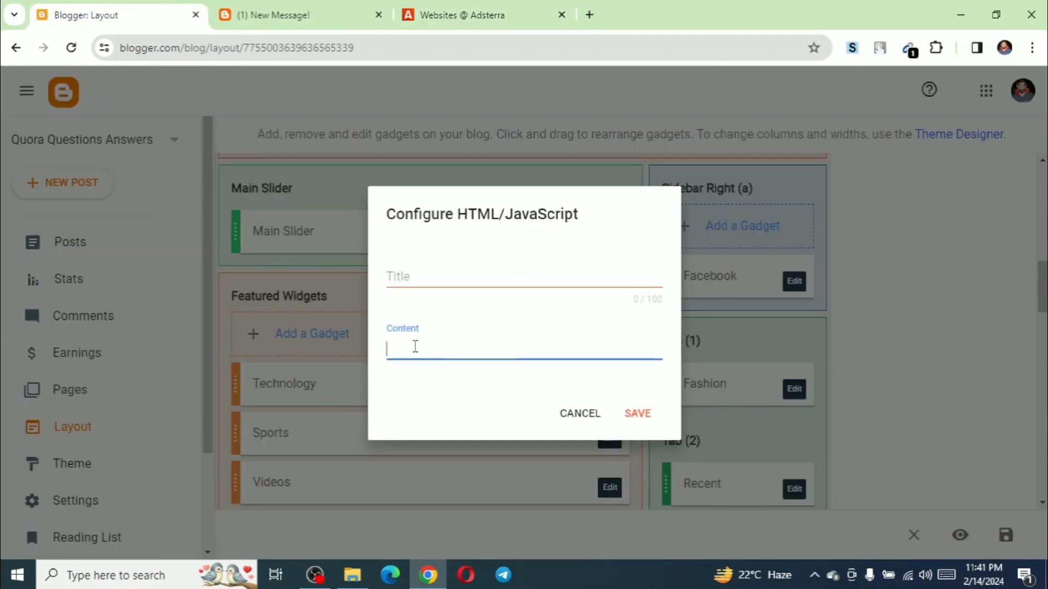
{"action": "key", "text": "ctrl+v"}
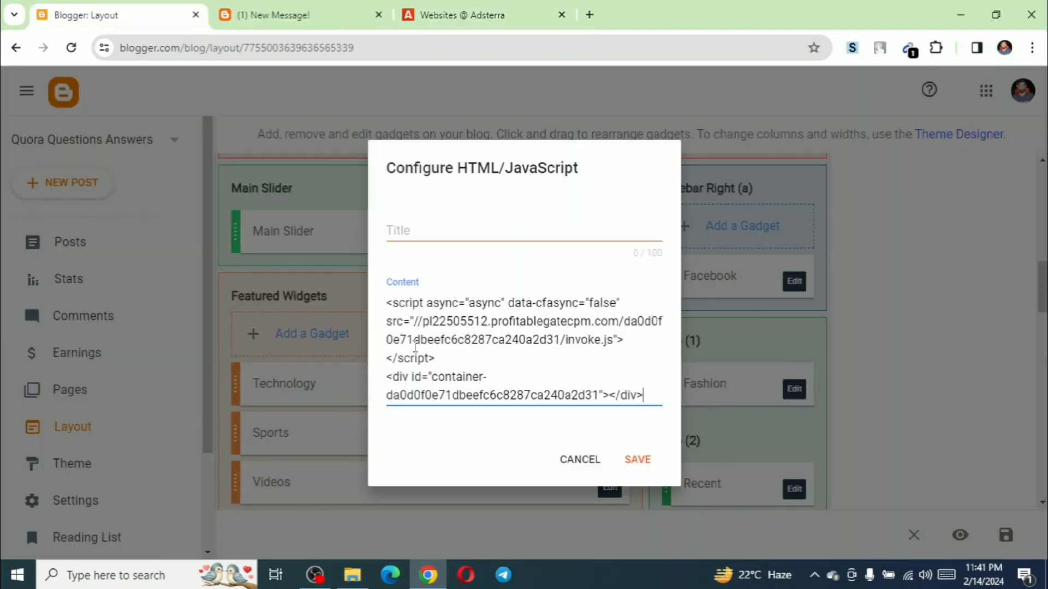
{"action": "left_click", "coordinate": [425, 227]}
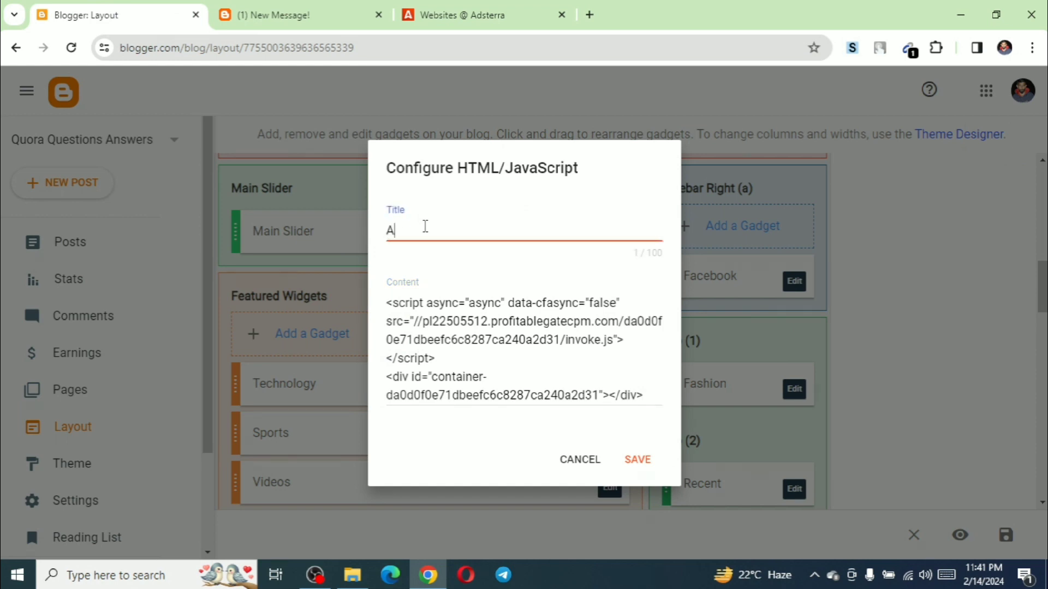
{"action": "left_click", "coordinate": [636, 465]}
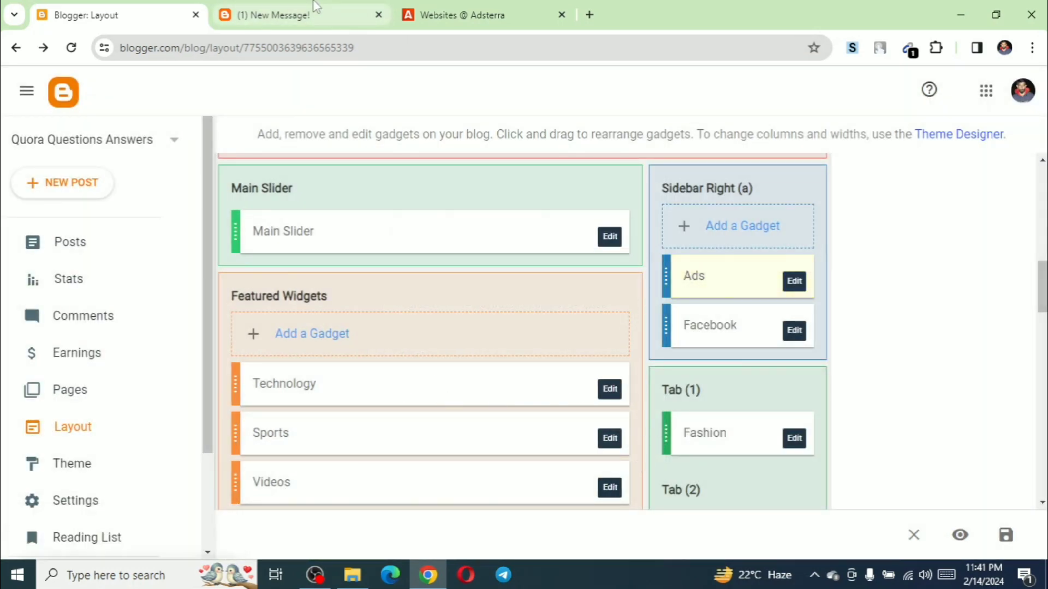
- Reload the live blog's home page and check the Native Banner ads in the sidebar
{"action": "key", "text": "ctrl+Tab"}
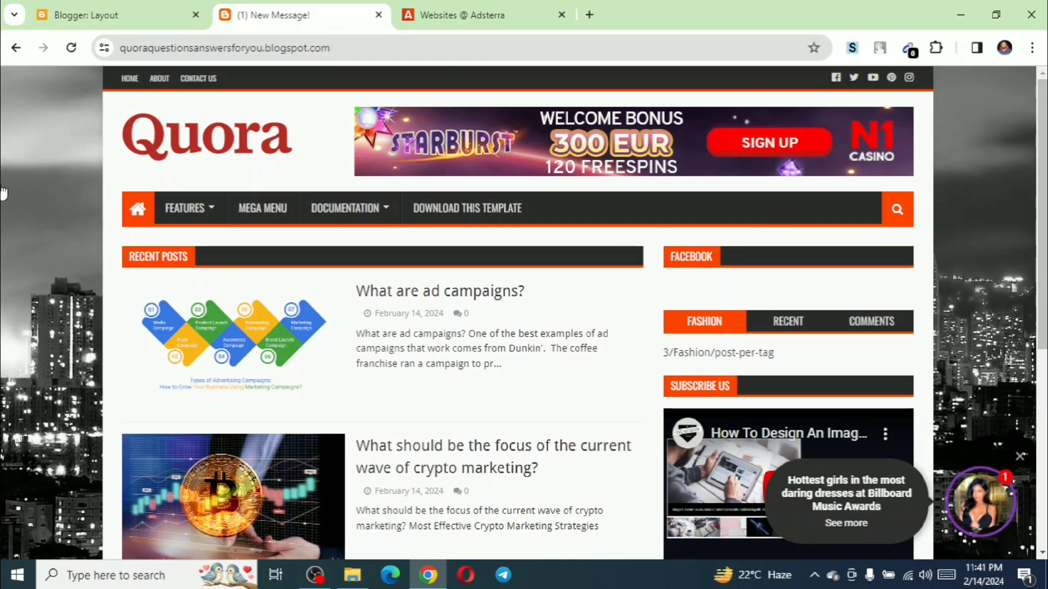
{"action": "left_click", "coordinate": [72, 50]}
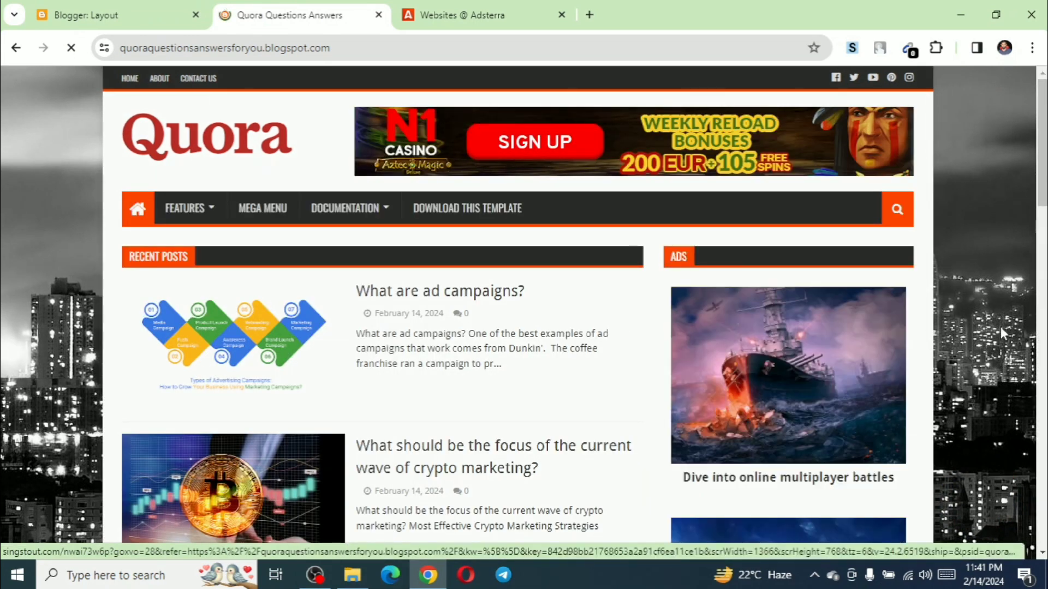
{"action": "scroll", "coordinate": [729, 175], "scroll_direction": "down", "scroll_amount": 2}
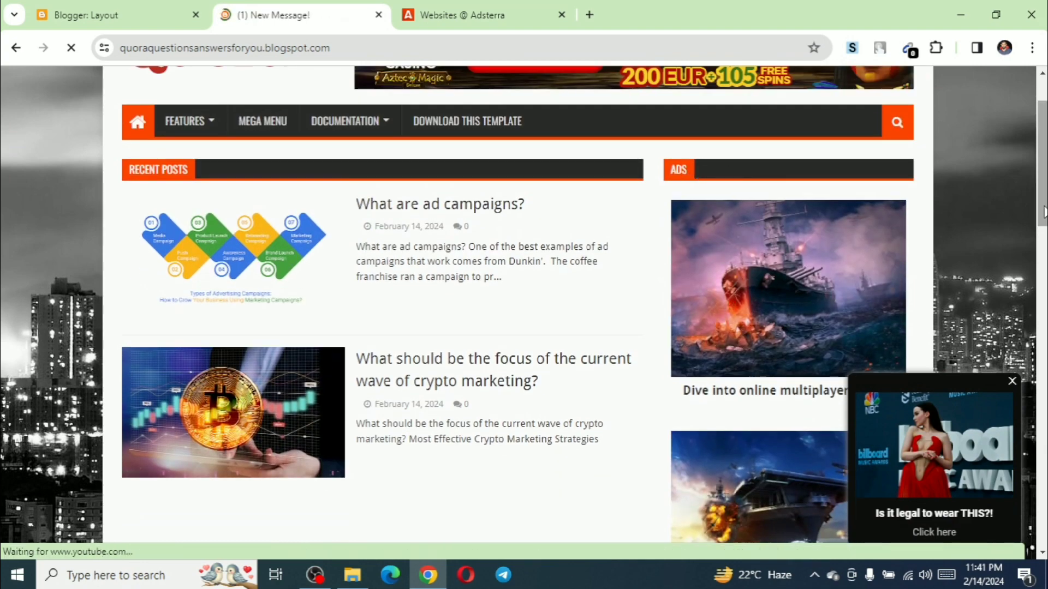
- Switch to Adsterra's Websites page, expand the blog's ad units and copy the Banner 300x250 code
{"action": "scroll", "coordinate": [1044, 216], "scroll_direction": "down", "scroll_amount": 1}
{"action": "scroll", "coordinate": [1043, 221], "scroll_direction": "down", "scroll_amount": 1}
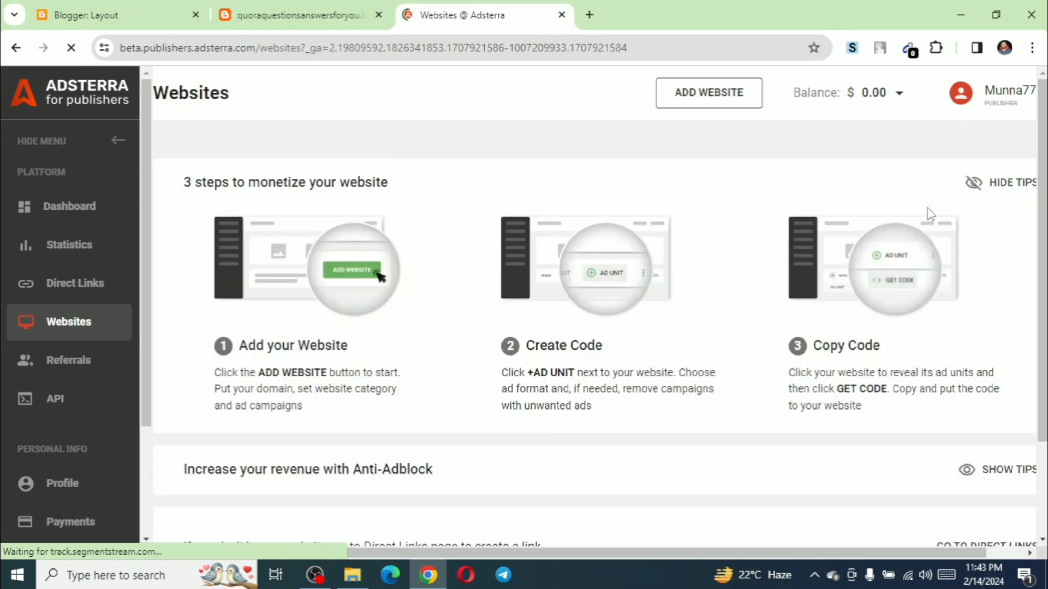
{"action": "scroll", "coordinate": [601, 305], "scroll_direction": "down", "scroll_amount": 2}
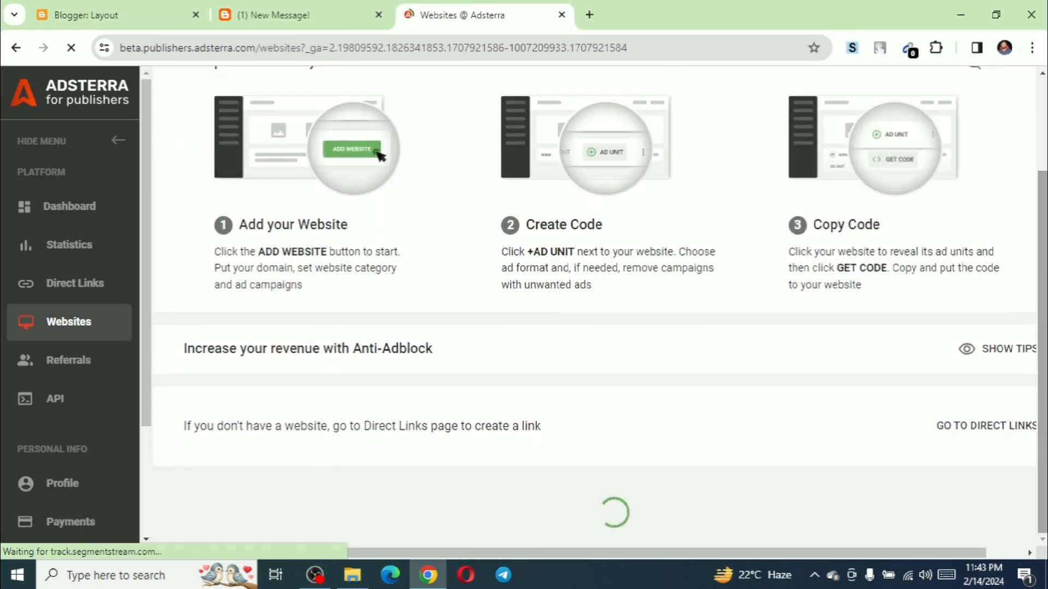
{"action": "scroll", "coordinate": [600, 327], "scroll_direction": "down", "scroll_amount": 2}
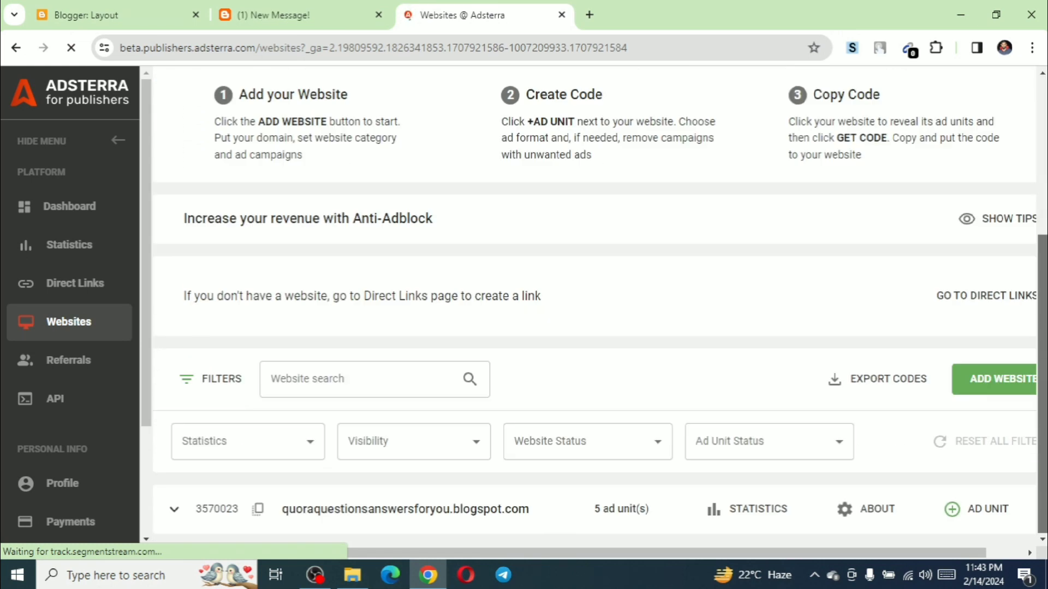
{"action": "left_click", "coordinate": [174, 509]}
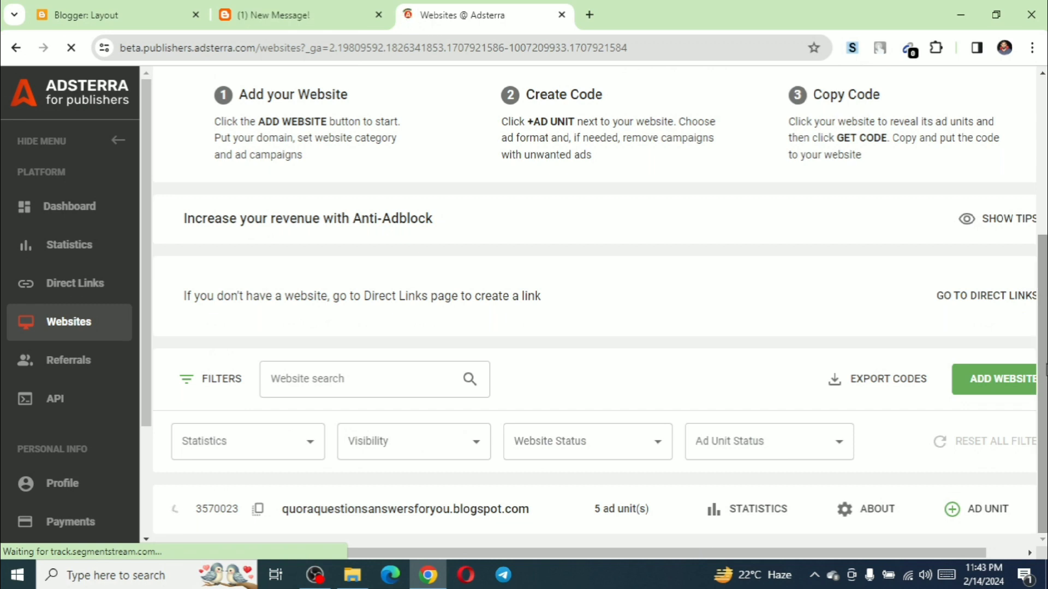
{"action": "scroll", "coordinate": [169, 520], "scroll_direction": "down", "scroll_amount": 2}
{"action": "scroll", "coordinate": [296, 446], "scroll_direction": "down", "scroll_amount": 1}
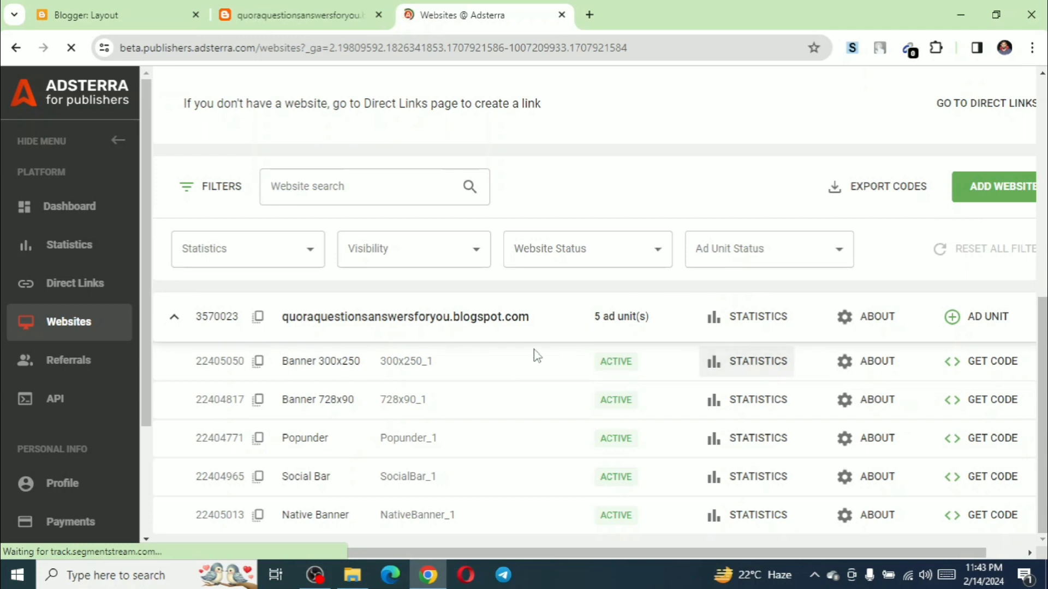
{"action": "left_click", "coordinate": [974, 363]}
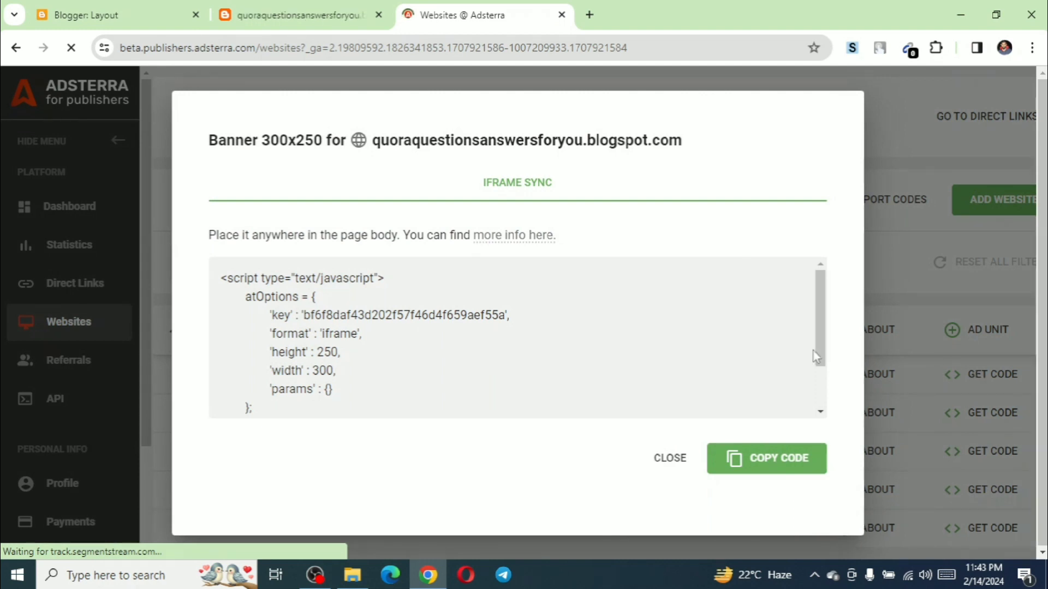
{"action": "left_click", "coordinate": [795, 470]}
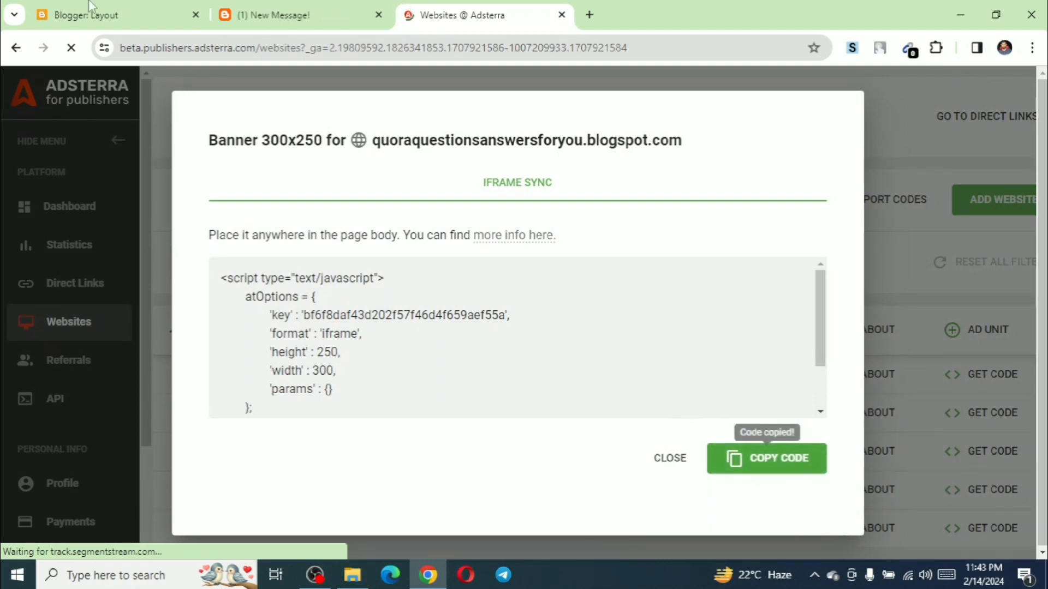
- Switch to Blogger's Layout page, add an untitled HTML/JavaScript gadget containing the copied Banner 300x250 code to Section (Left) and save it
{"action": "left_click", "coordinate": [61, 6]}
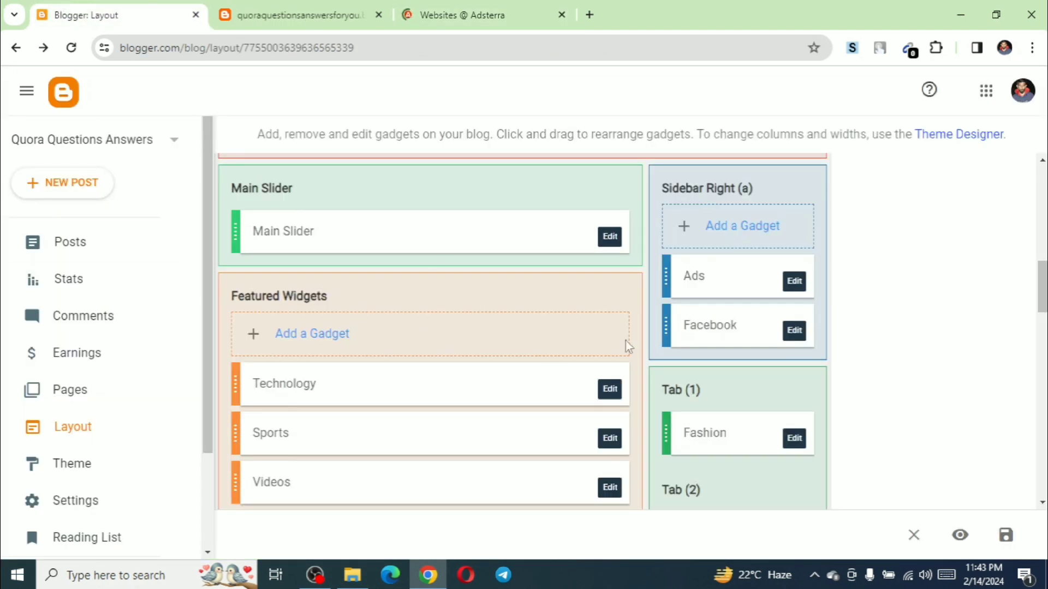
{"action": "left_click_drag", "start_coordinate": [1042, 287], "coordinate": [1042, 335]}
{"action": "scroll", "coordinate": [278, 288], "scroll_direction": "down", "scroll_amount": 15}
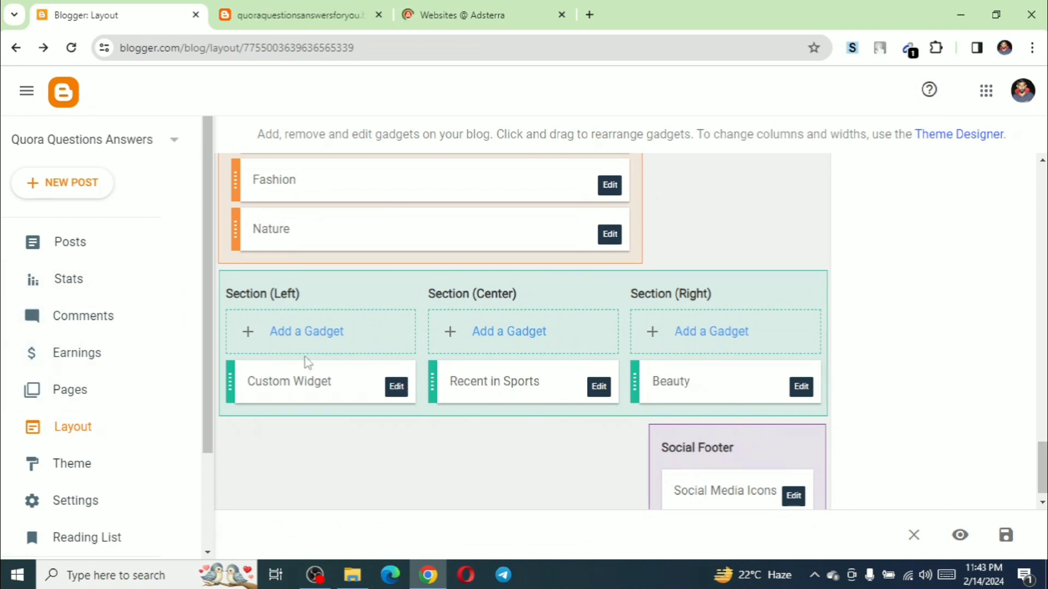
{"action": "left_click", "coordinate": [310, 340]}
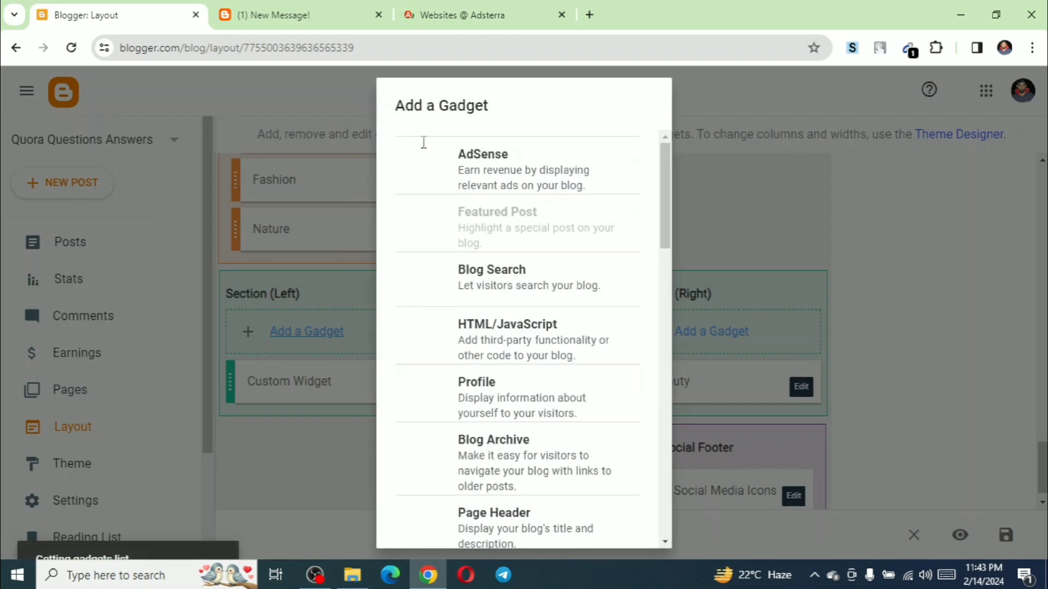
{"action": "left_click", "coordinate": [506, 349]}
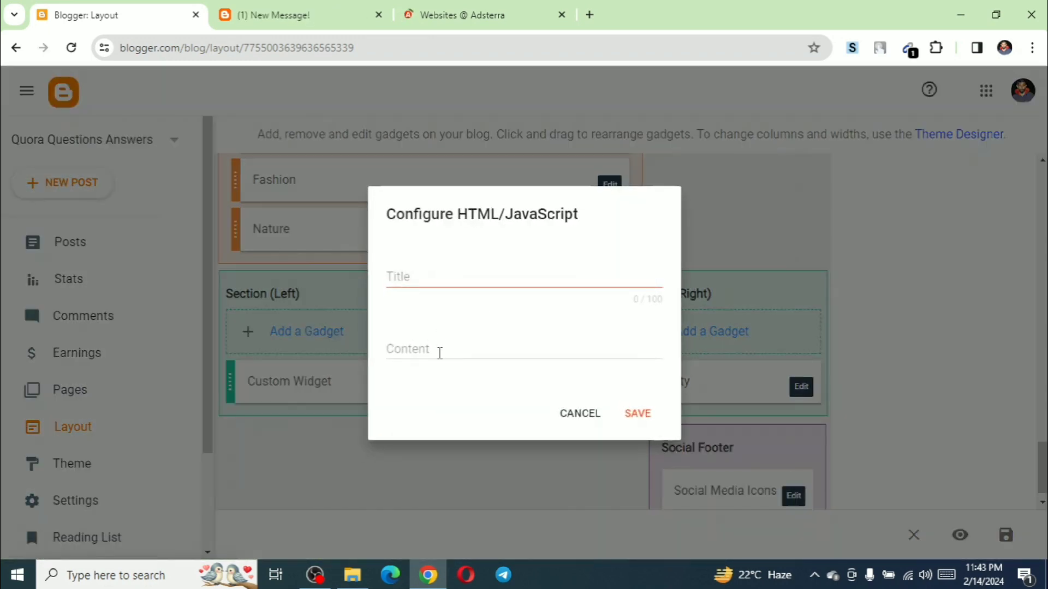
{"action": "left_click", "coordinate": [440, 352]}
{"action": "key", "text": "ctrl+v"}
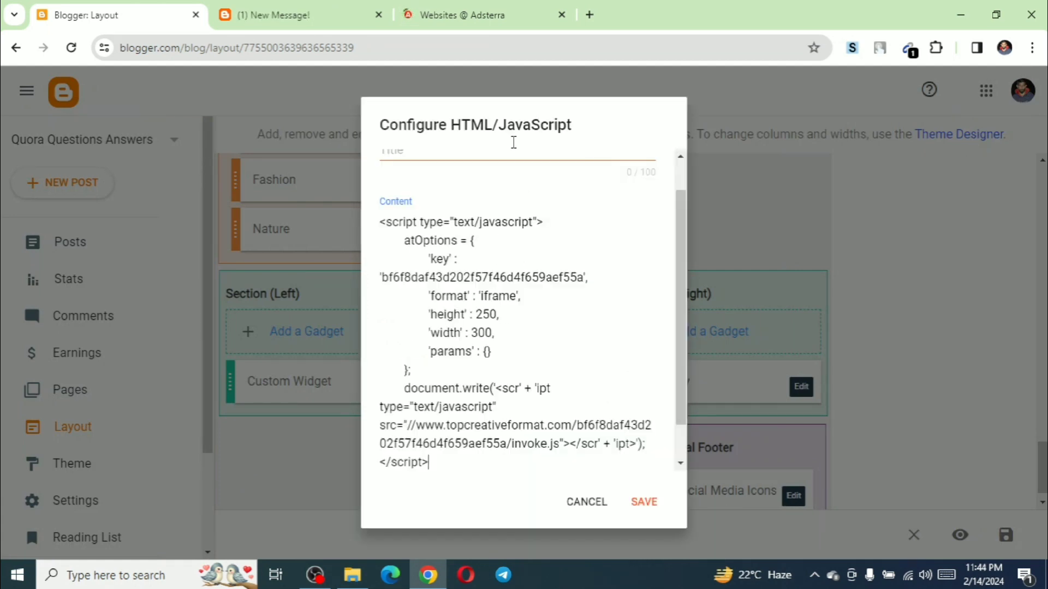
{"action": "left_click", "coordinate": [464, 10]}
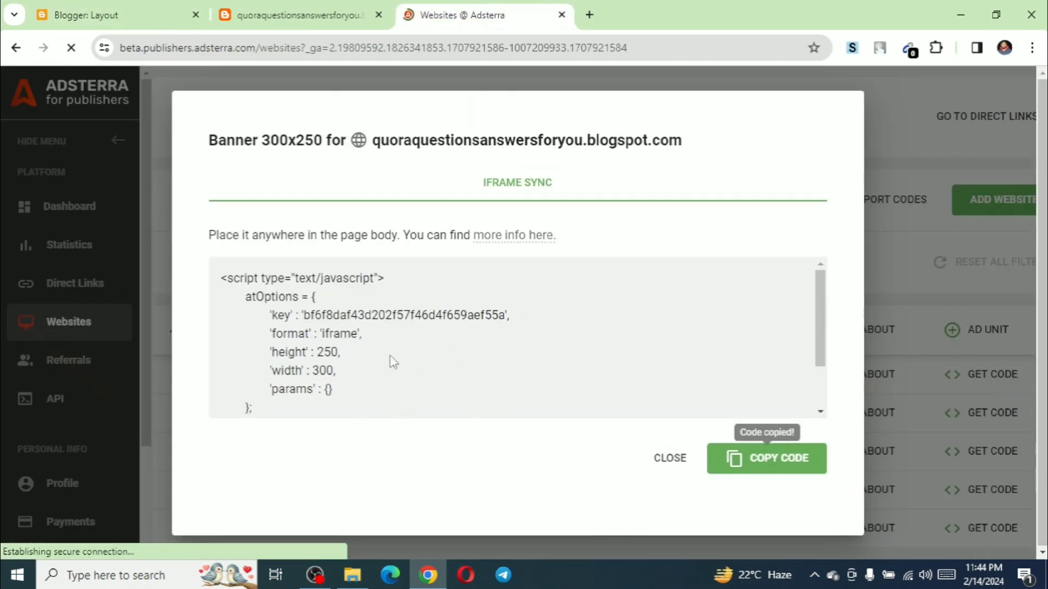
{"action": "key", "text": "ctrl+1"}
{"action": "key", "text": "ctrl+v"}
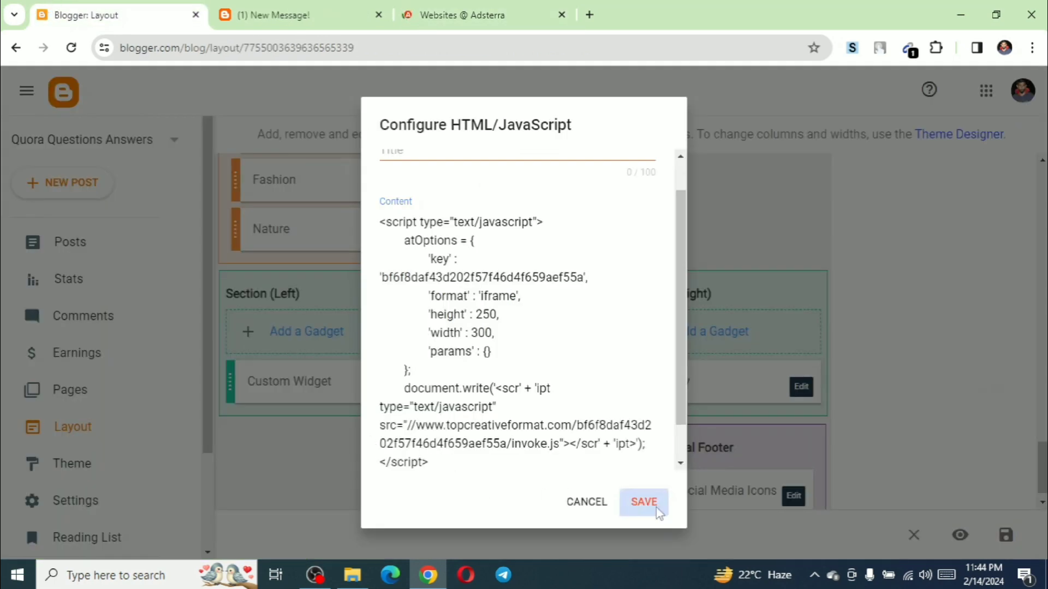
{"action": "left_click", "coordinate": [655, 507]}
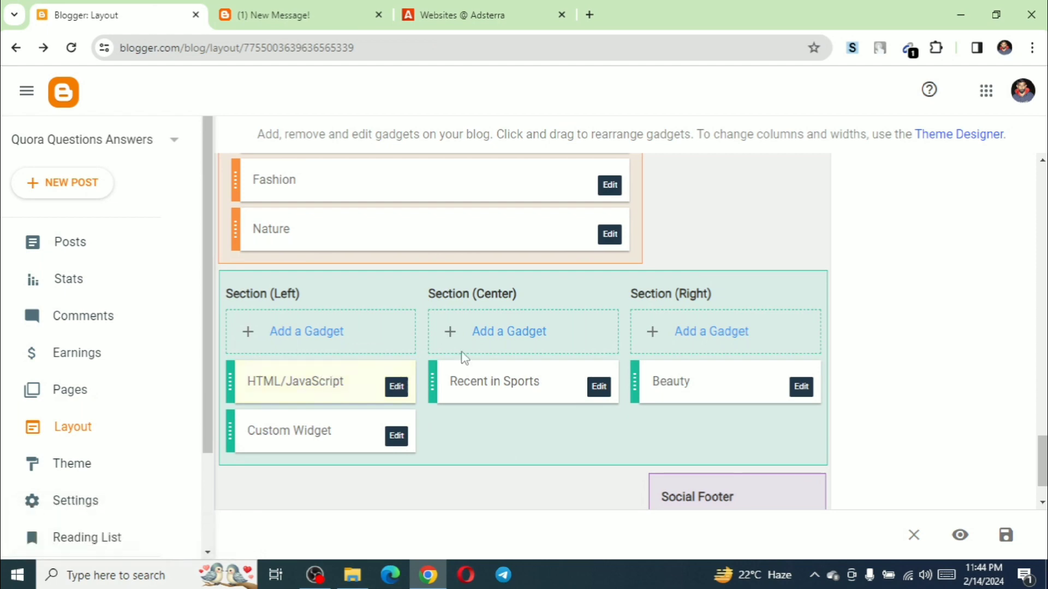
- Add an untitled HTML/JavaScript gadget with the same Banner 300x250 code to Section (Center) and save it
{"action": "left_click", "coordinate": [515, 333]}
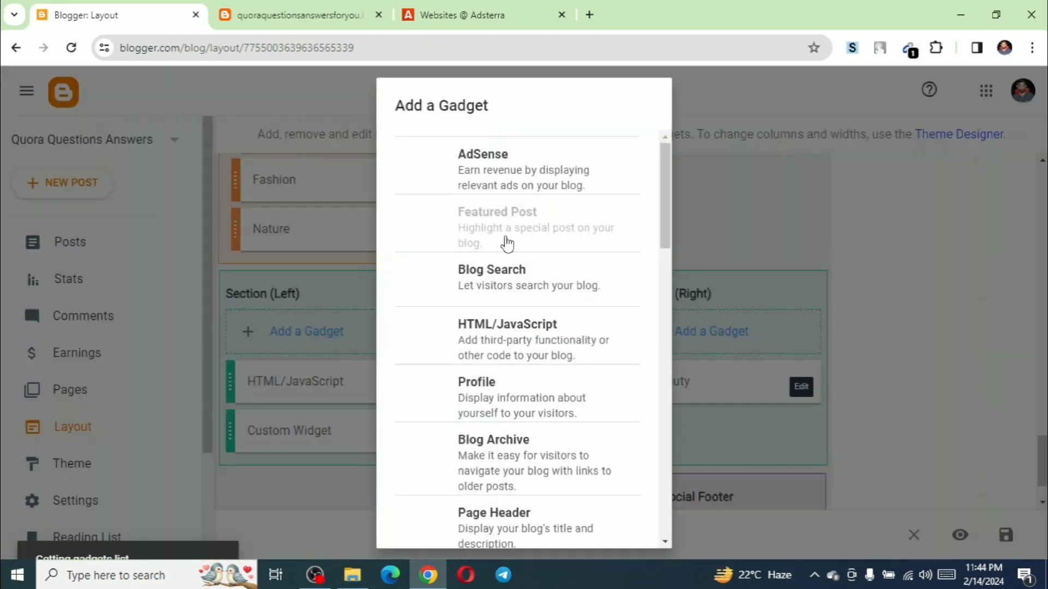
{"action": "left_click", "coordinate": [489, 343]}
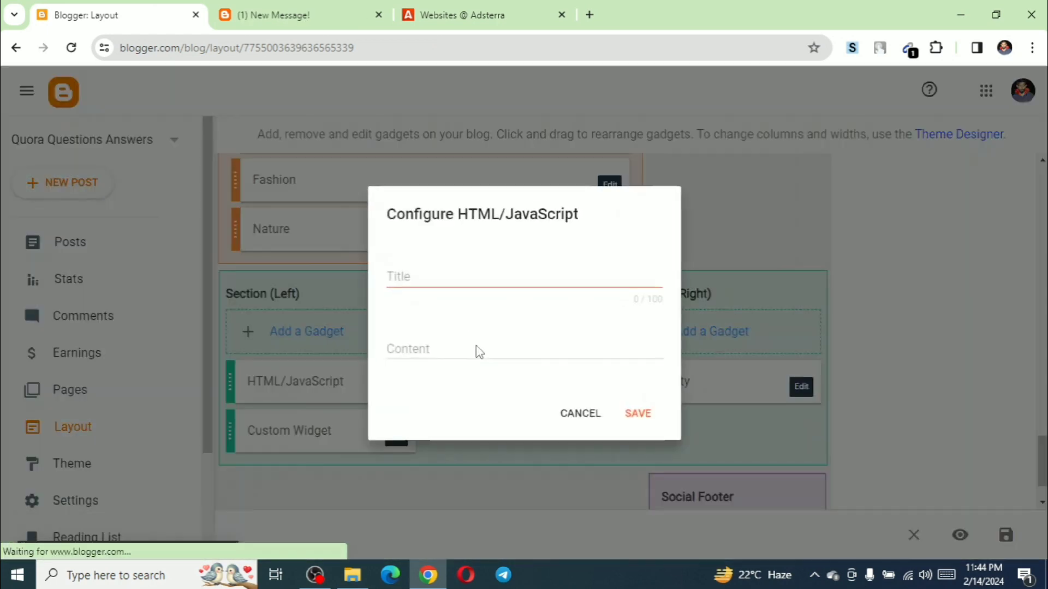
{"action": "left_click", "coordinate": [427, 352]}
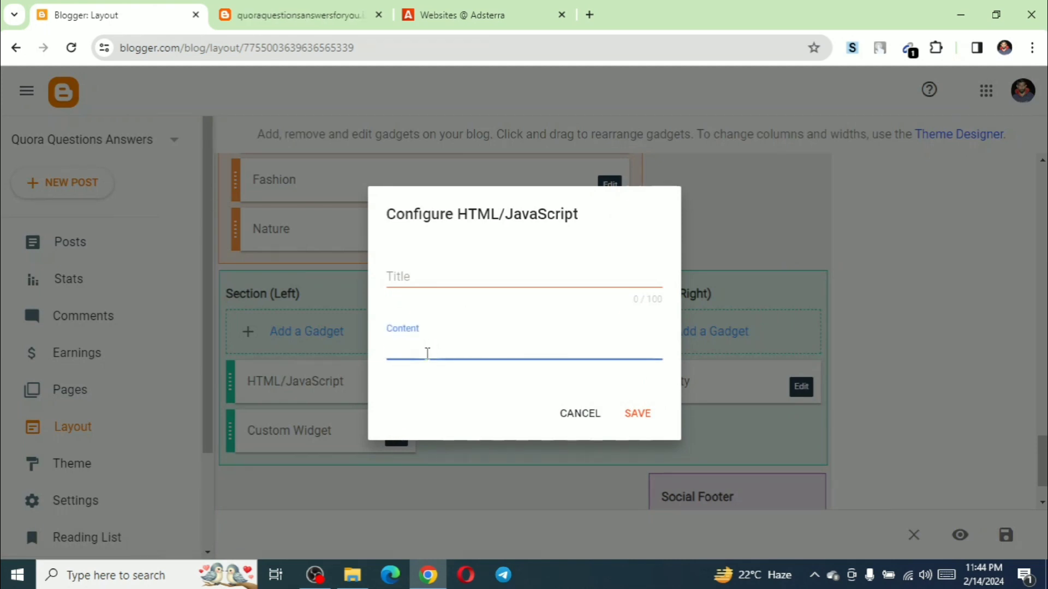
{"action": "key", "text": "ctrl+v"}
{"action": "left_click", "coordinate": [646, 506]}
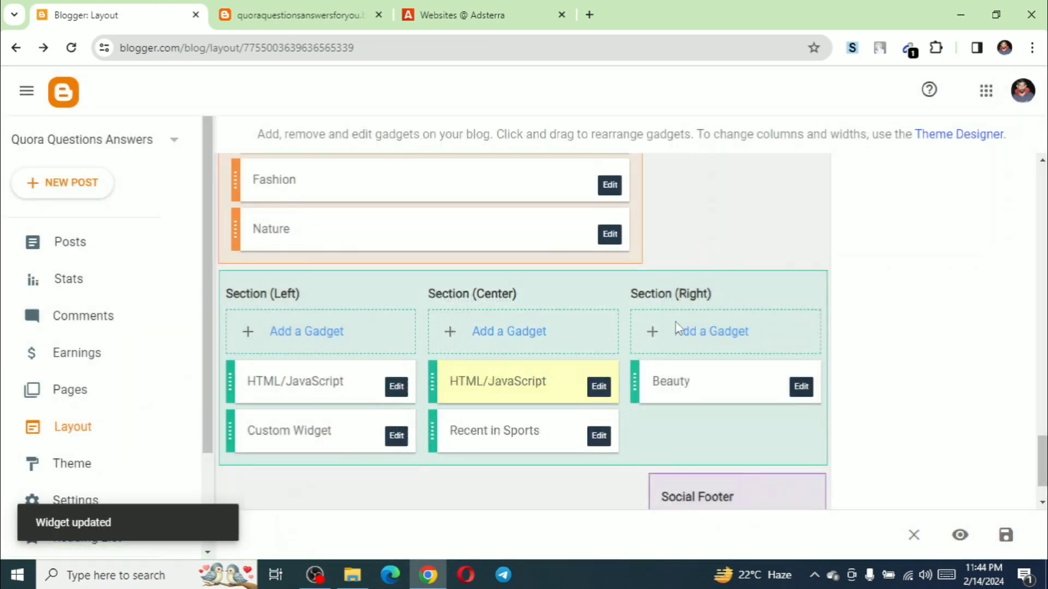
- Add an untitled HTML/JavaScript gadget with the Banner 300x250 code to Section (Right) and save it
{"action": "left_click", "coordinate": [715, 334]}
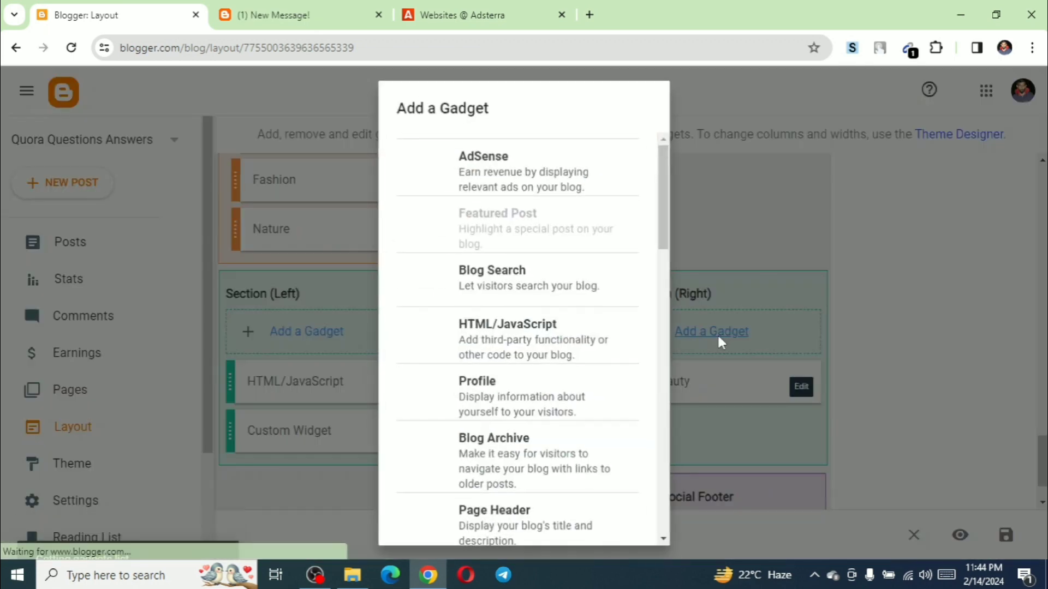
{"action": "left_click", "coordinate": [439, 359]}
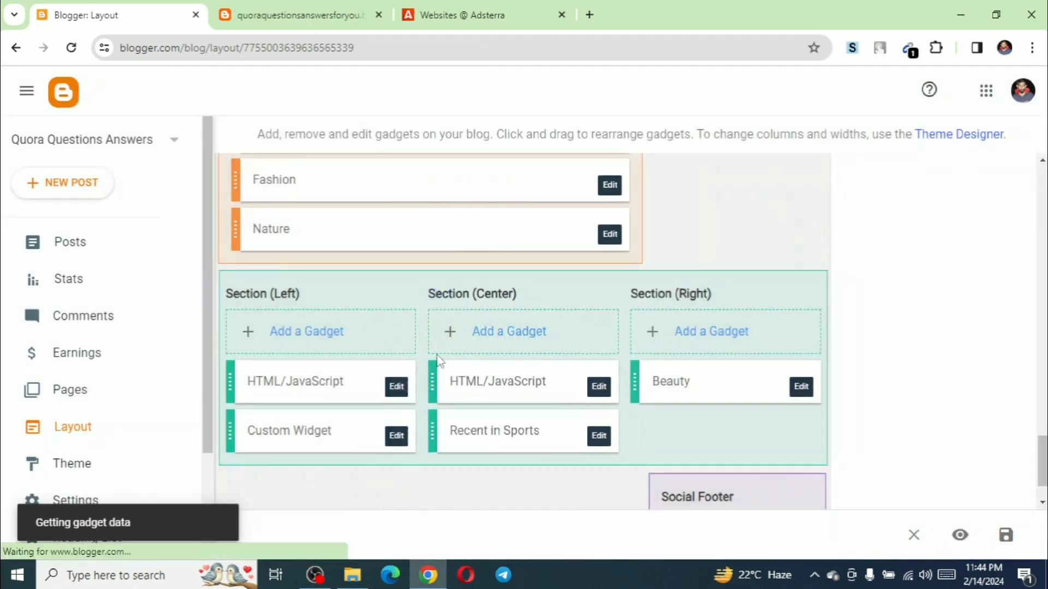
{"action": "left_click", "coordinate": [426, 352]}
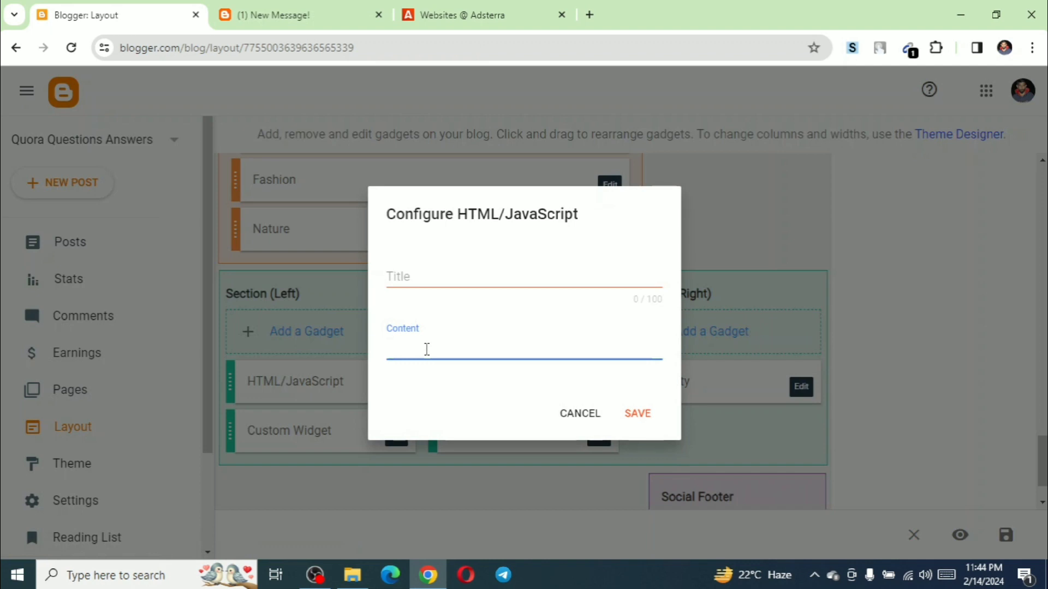
{"action": "type", "text": "<script type=\"text/javascript\"> \tatOptions = { \t\t'key' : 'bf6f8daf43d202f57f46d4f659aef55a', \t\t'format' : 'iframe', \t\t'height' : 250, \t\t'width' : 300, \t\t'params' : {} \t}; \tdocument.write('<scr' + 'ipt type=\"text/javascript\" src=\"//www.topcreativeformat.com/bf6f8daf43d202f57f46d4f659aef55a/invoke.js\"></scr' + 'ipt>'); </script>"}
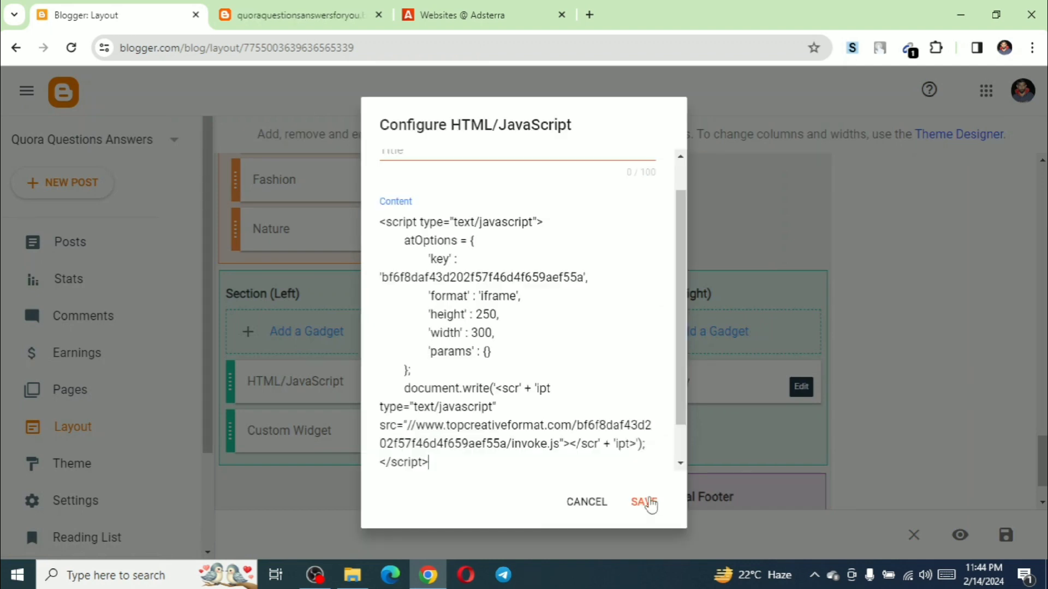
{"action": "left_click", "coordinate": [645, 502]}
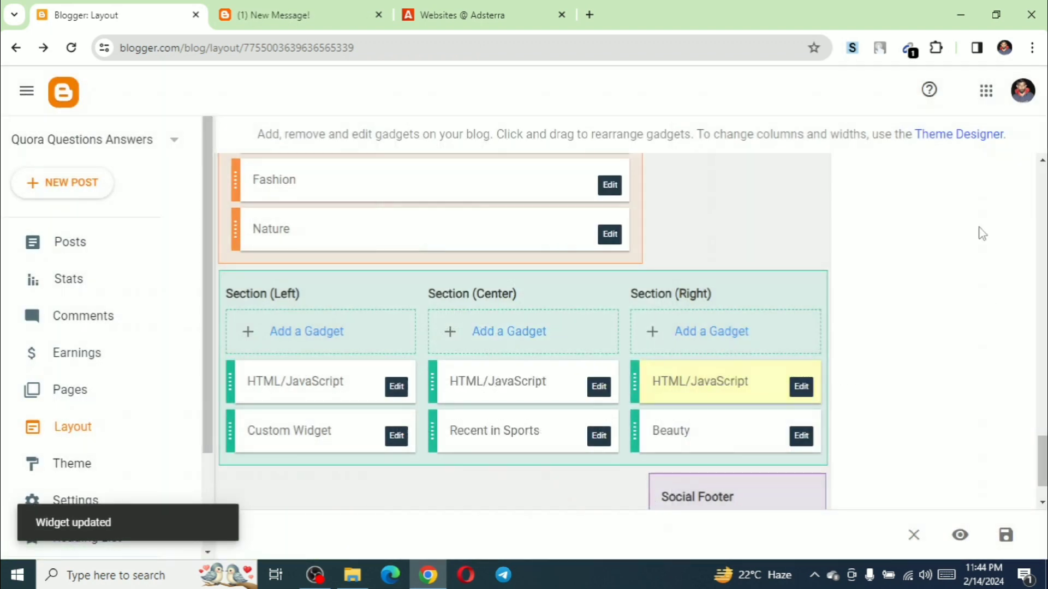
- Reload the live blog's home page and check the header banner, the sidebar native ads and the three 300x250 footer banners
{"action": "left_click", "coordinate": [349, 15]}
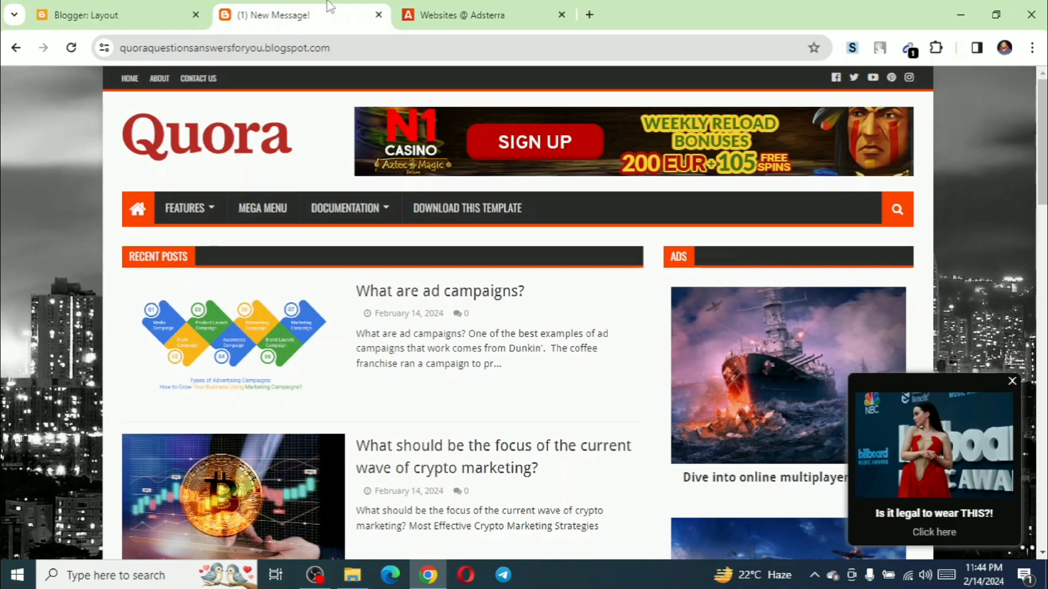
{"action": "left_click", "coordinate": [70, 47]}
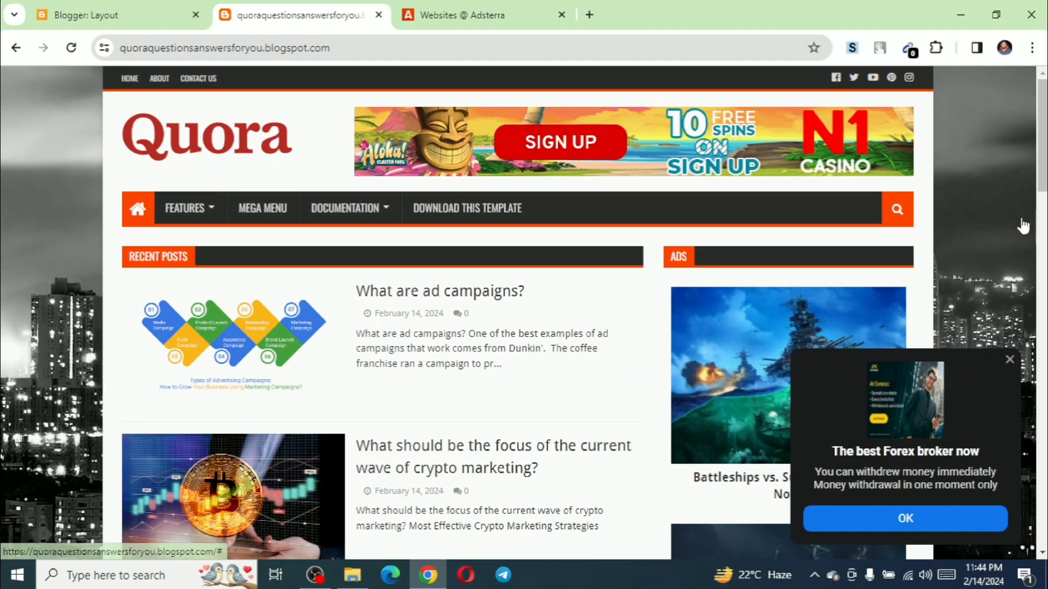
{"action": "scroll", "coordinate": [785, 377], "scroll_direction": "down", "scroll_amount": 10}
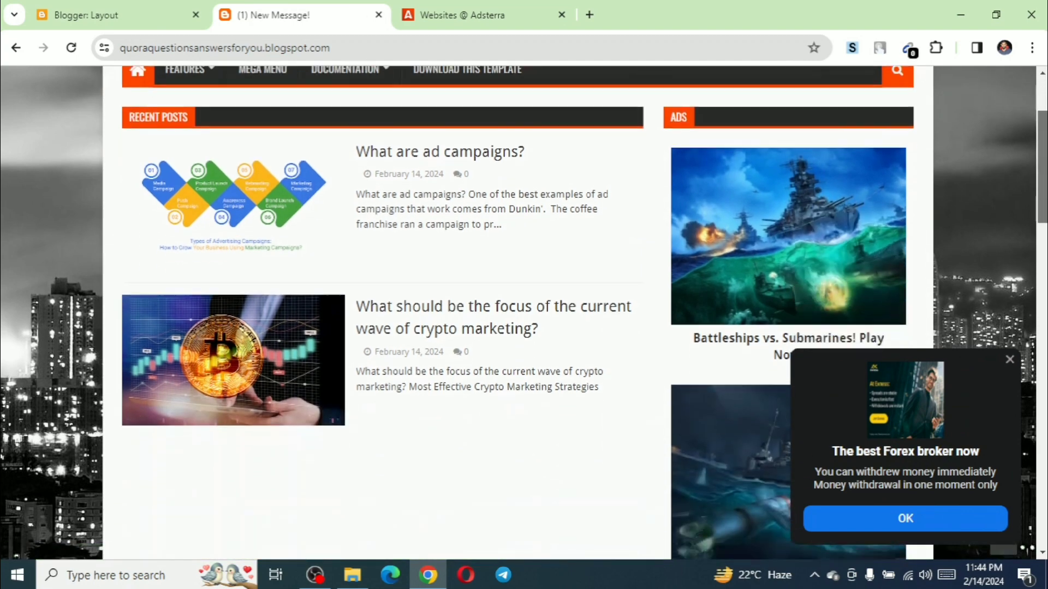
{"action": "scroll", "coordinate": [220, 359], "scroll_direction": "down", "scroll_amount": 5}
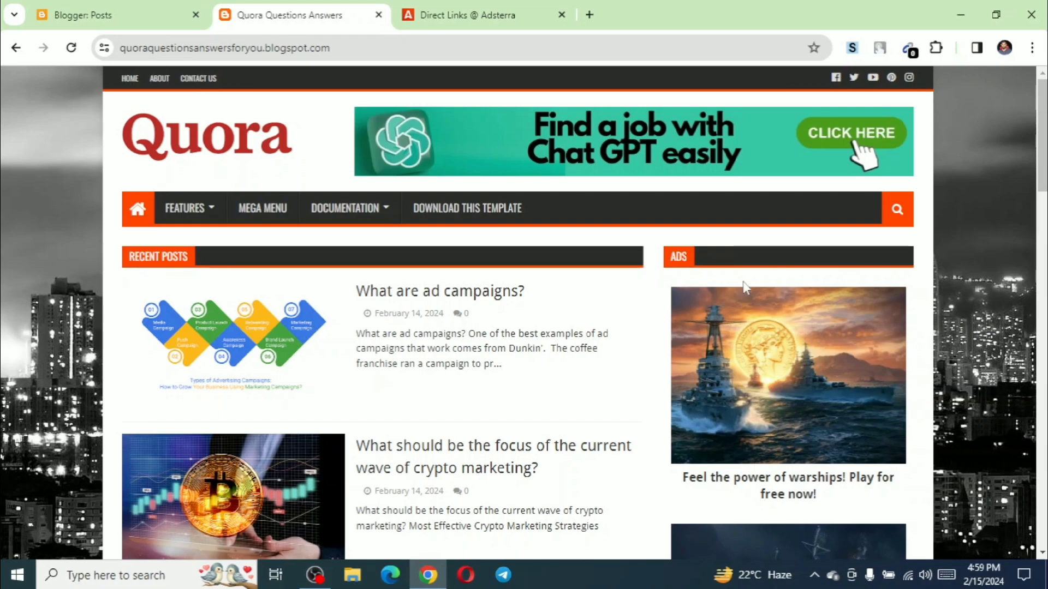
{"action": "scroll", "coordinate": [523, 311], "scroll_direction": "down", "scroll_amount": 7}
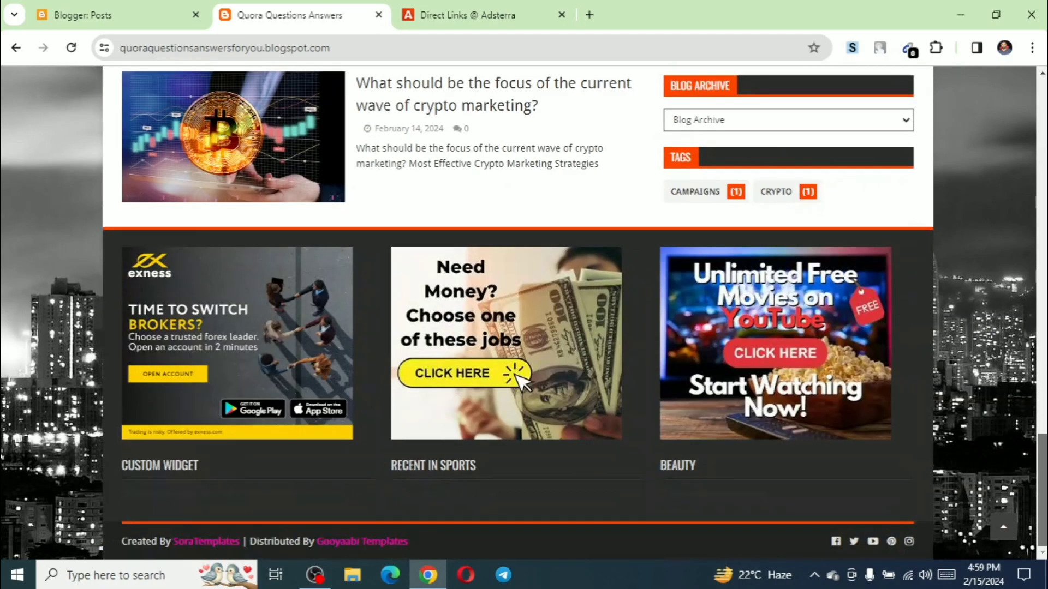
{"action": "scroll", "coordinate": [1043, 500], "scroll_direction": "up", "scroll_amount": 10}
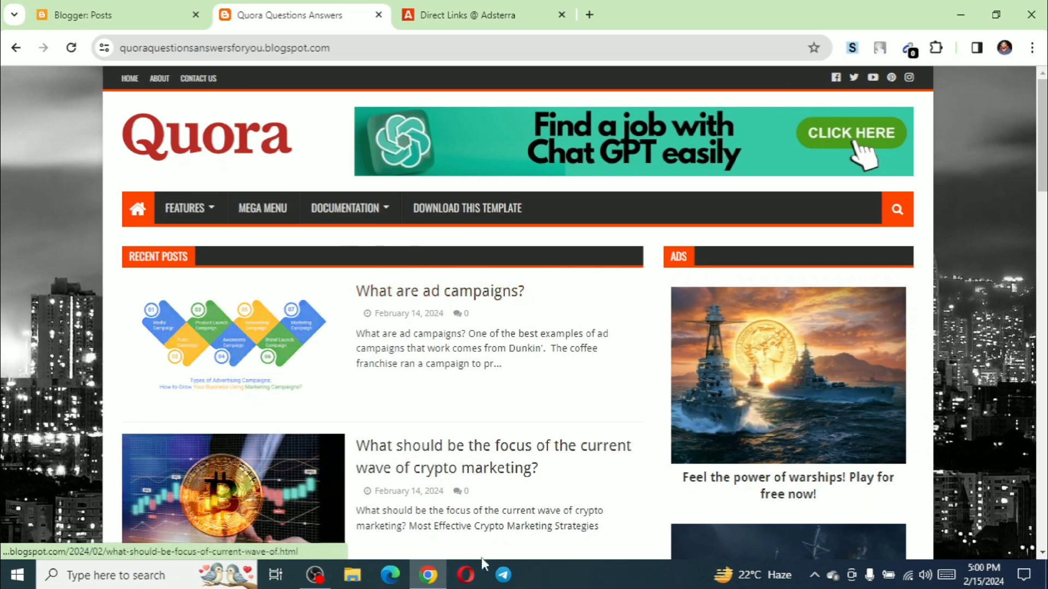
{"action": "scroll", "coordinate": [518, 311], "scroll_direction": "down", "scroll_amount": 5}
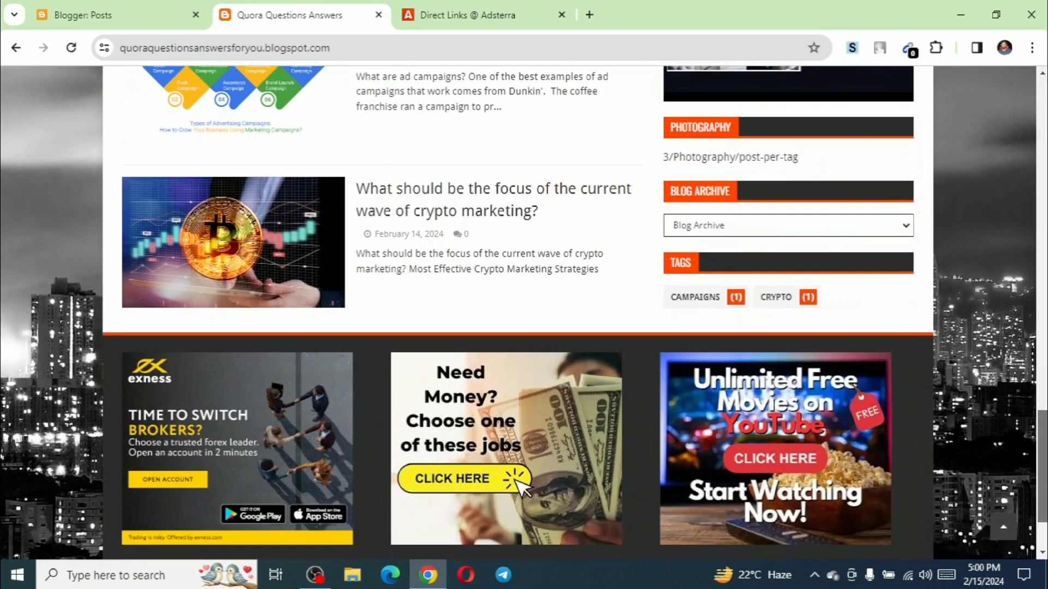
{"action": "scroll", "coordinate": [519, 311], "scroll_direction": "up", "scroll_amount": 5}
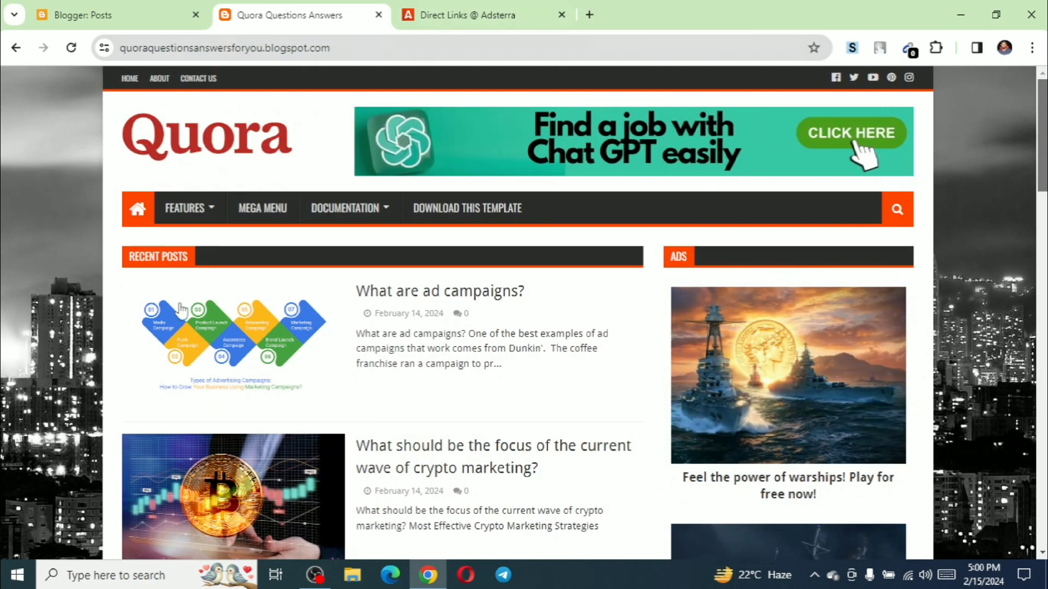
{"action": "scroll", "coordinate": [1041, 136], "scroll_direction": "down", "scroll_amount": 20}
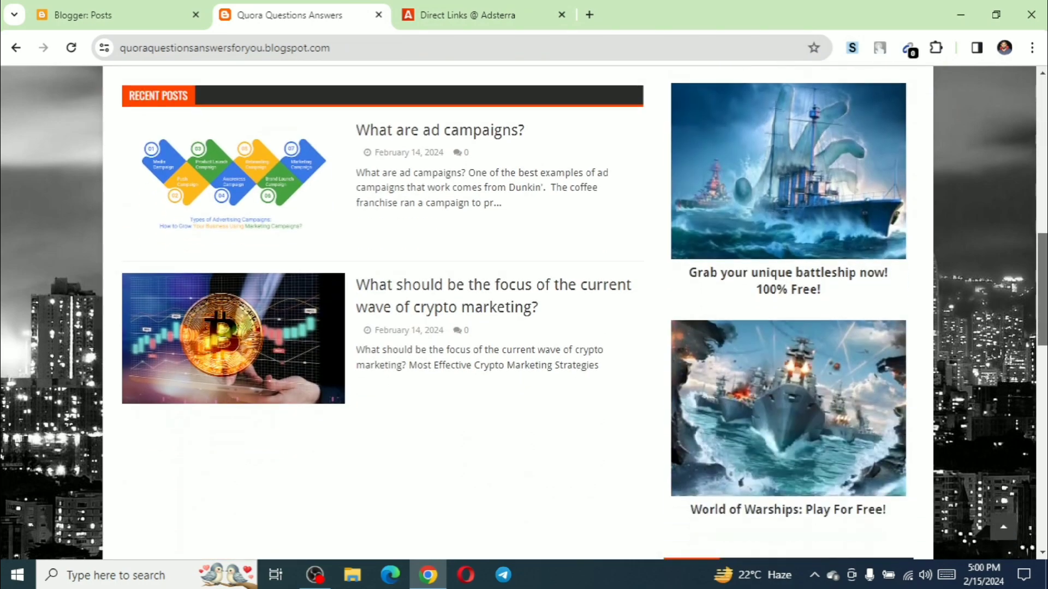
{"action": "scroll", "coordinate": [1041, 136], "scroll_direction": "up", "scroll_amount": 20}
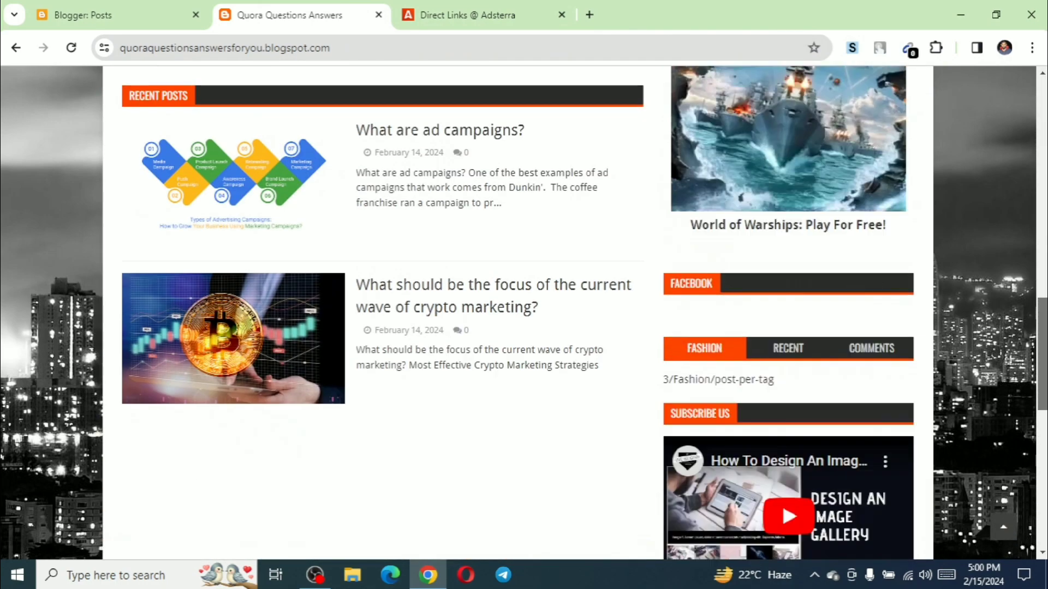
{"action": "scroll", "coordinate": [1043, 131], "scroll_direction": "up", "scroll_amount": 1}
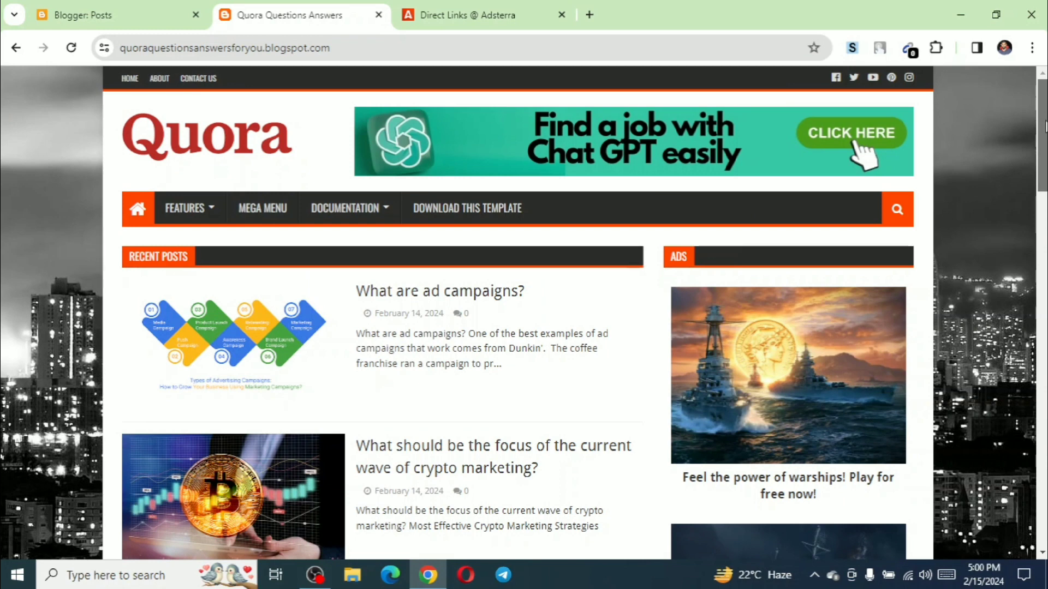